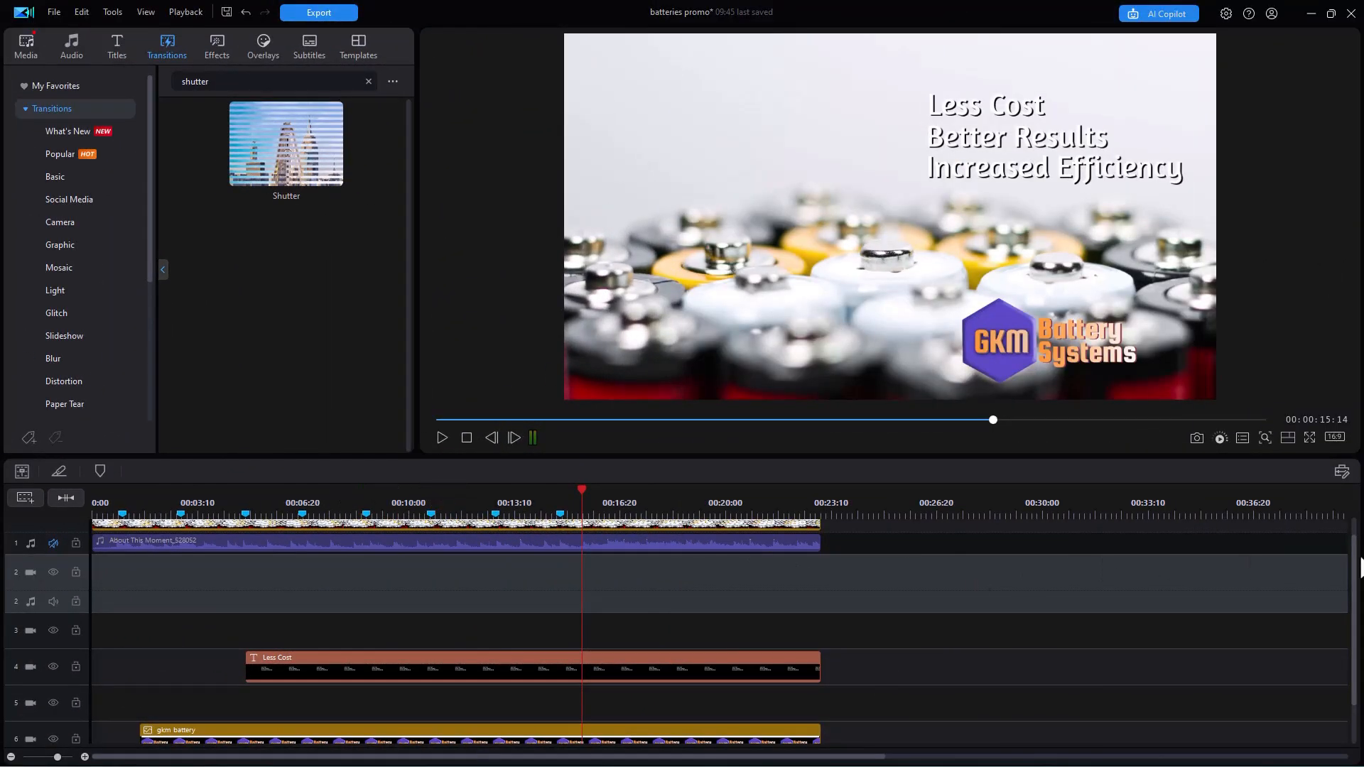
# Step: Play the project twice from around the start of the Less Cost title to review how the text lines appear
pyautogui.moveTo(1354, 554); pyautogui.dragTo(1350, 529)
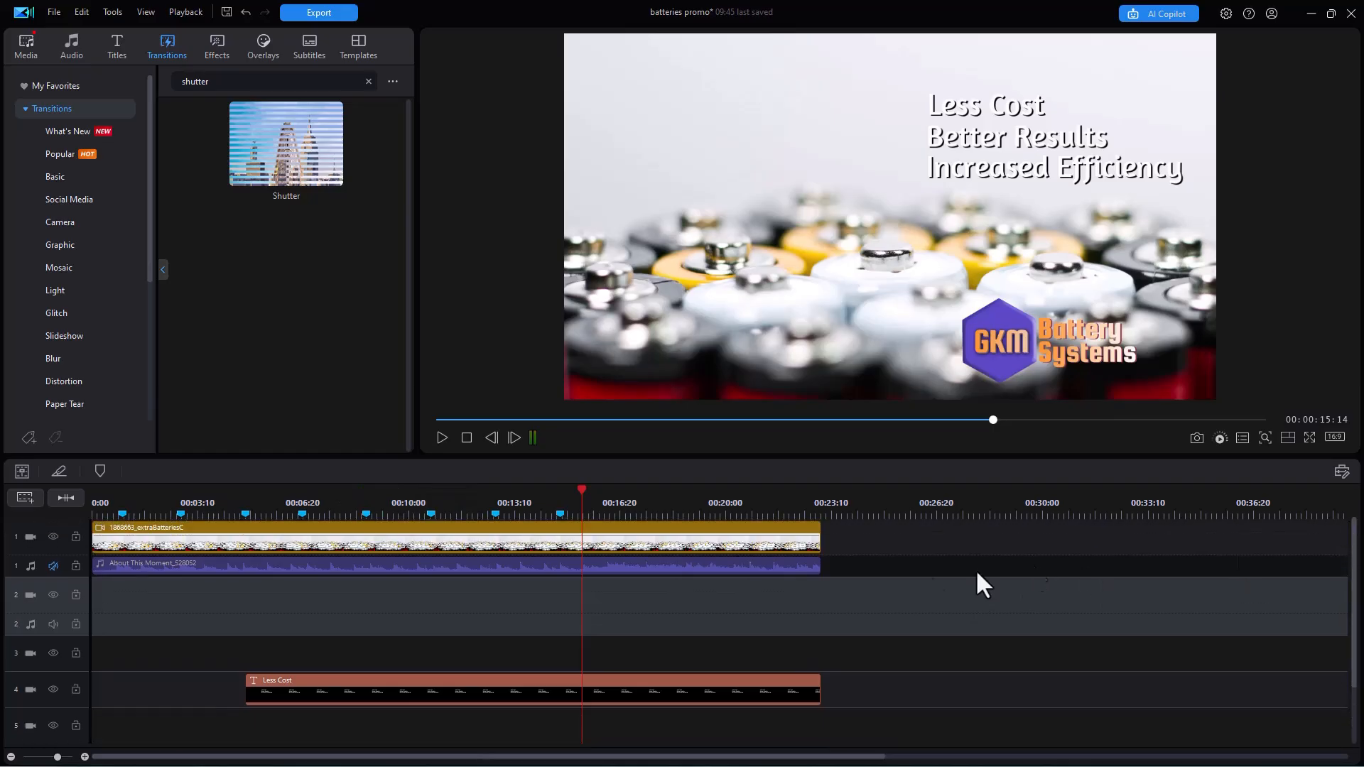
pyautogui.click(234, 497)
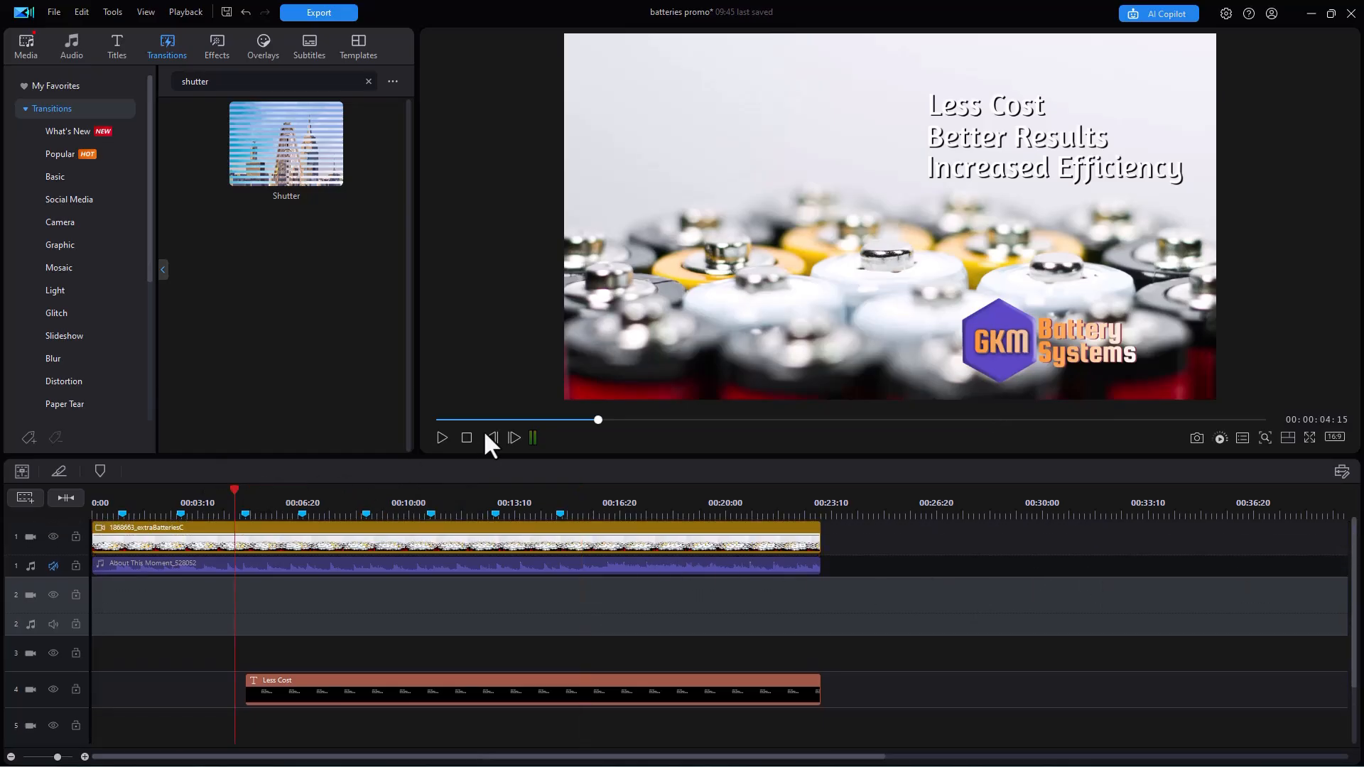
pyautogui.click(441, 438)
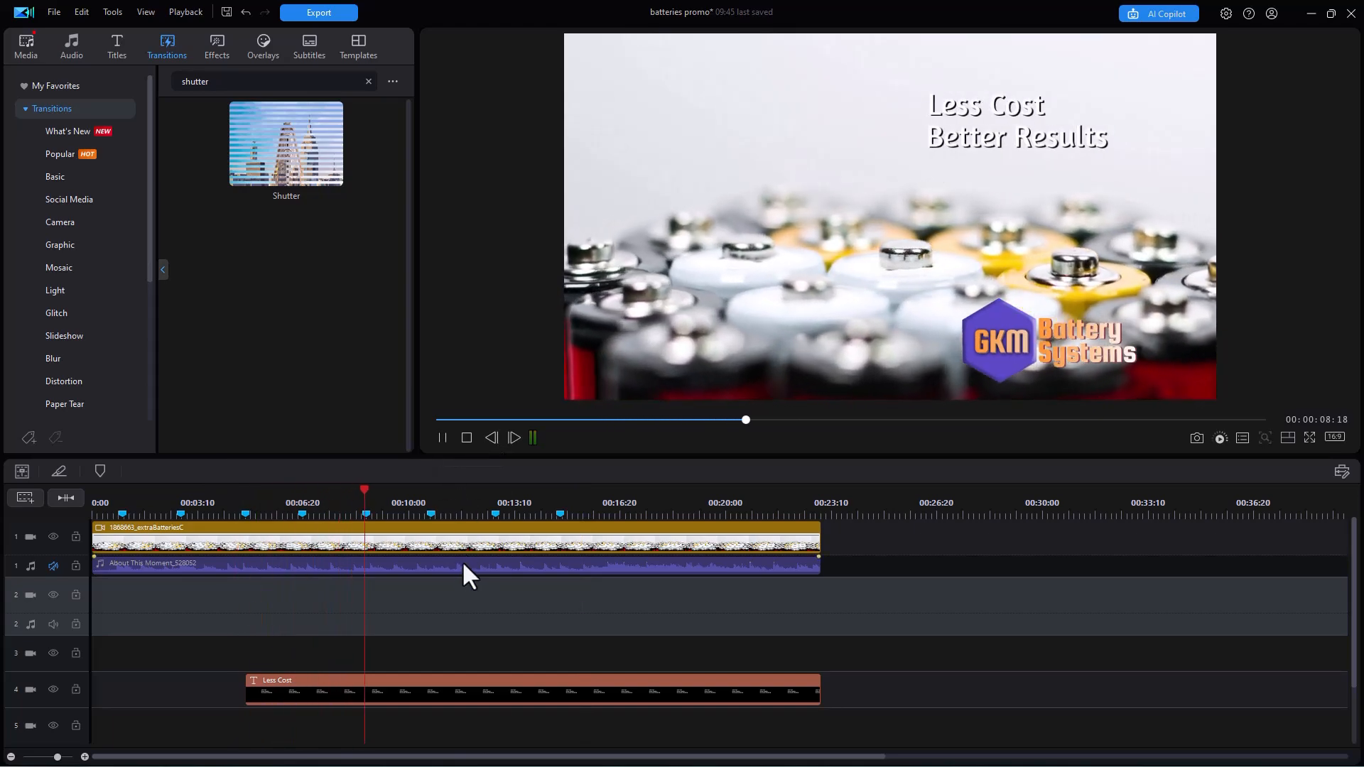
pyautogui.click(439, 435)
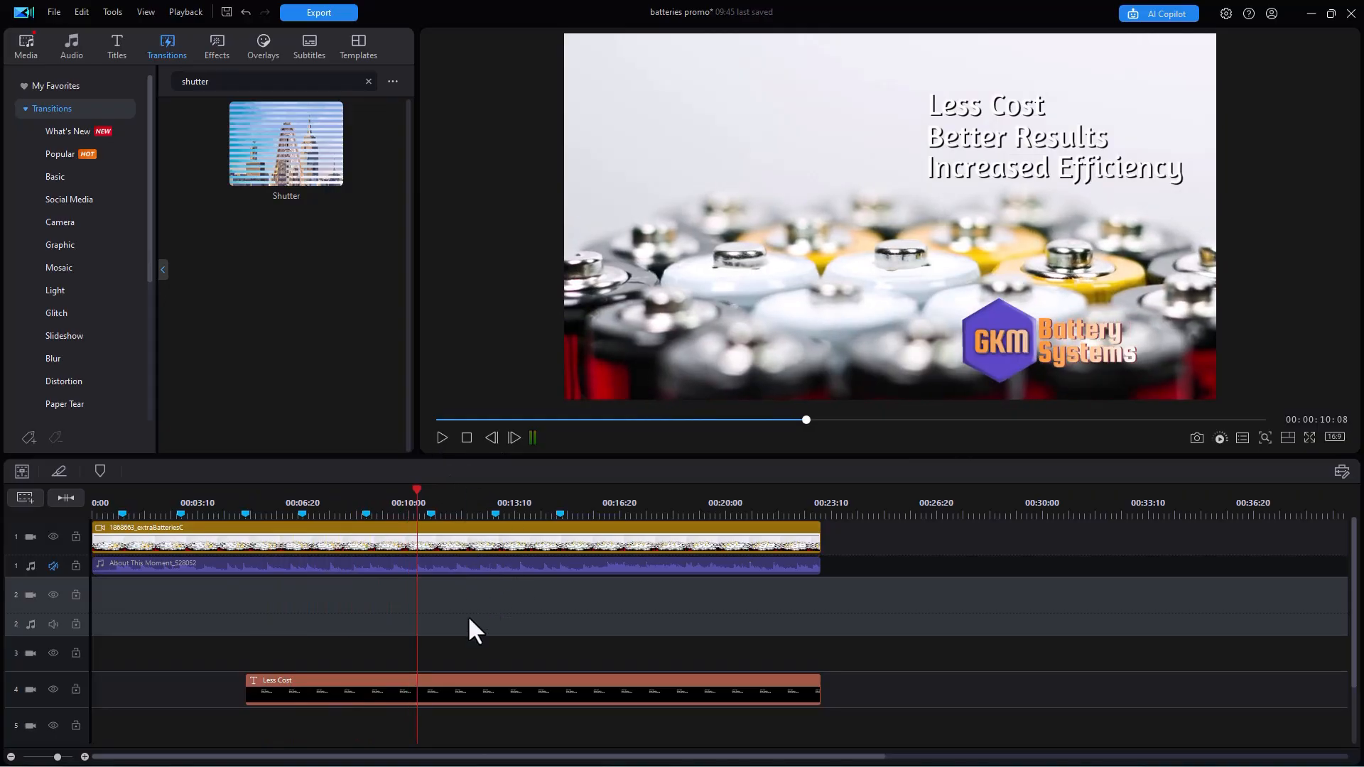
pyautogui.click(247, 489)
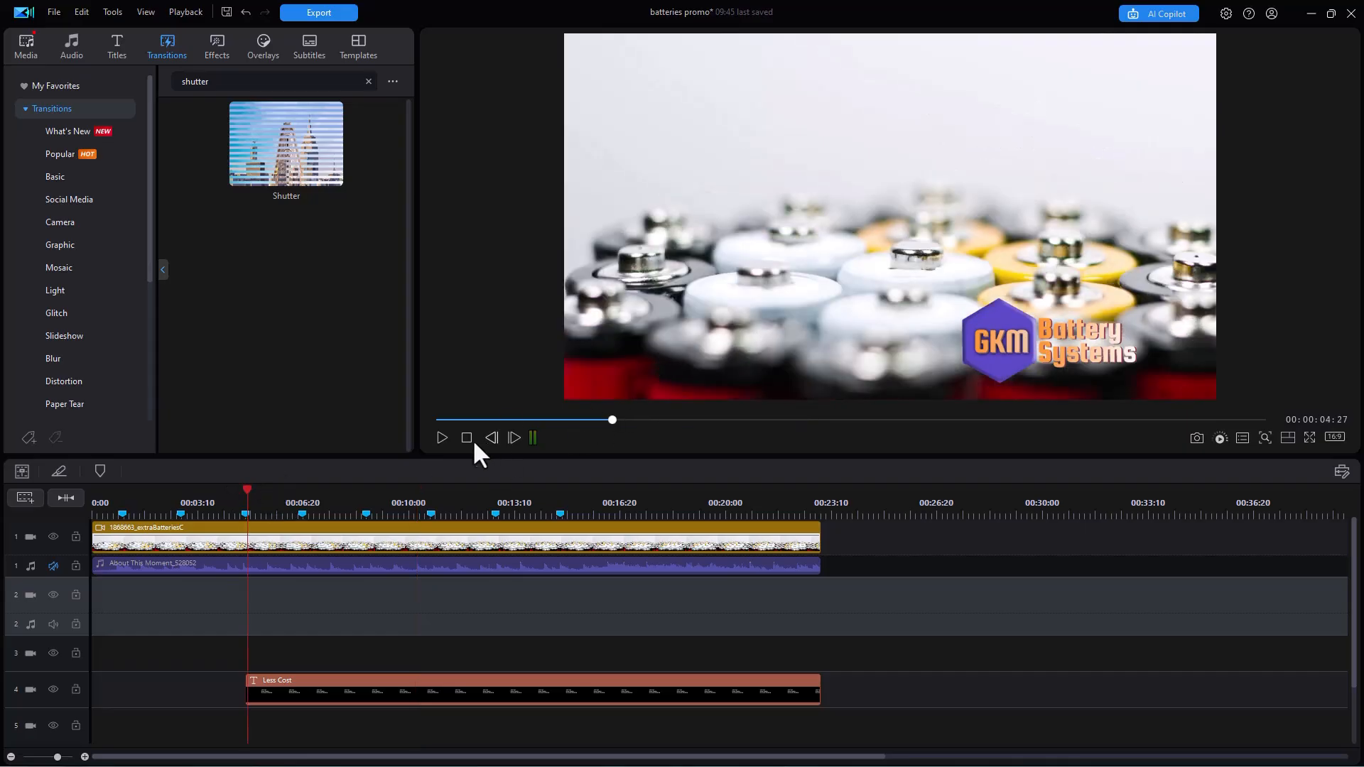
pyautogui.click(439, 439)
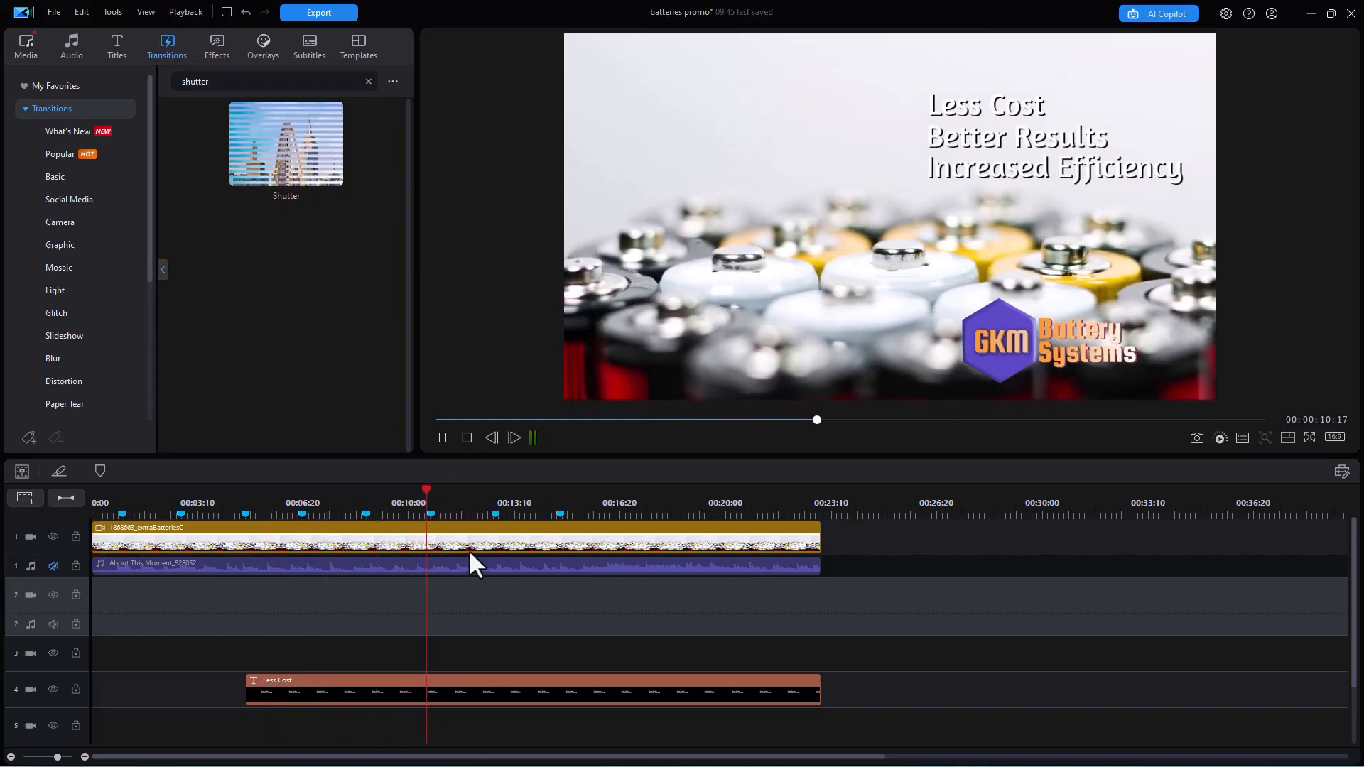
pyautogui.click(441, 444)
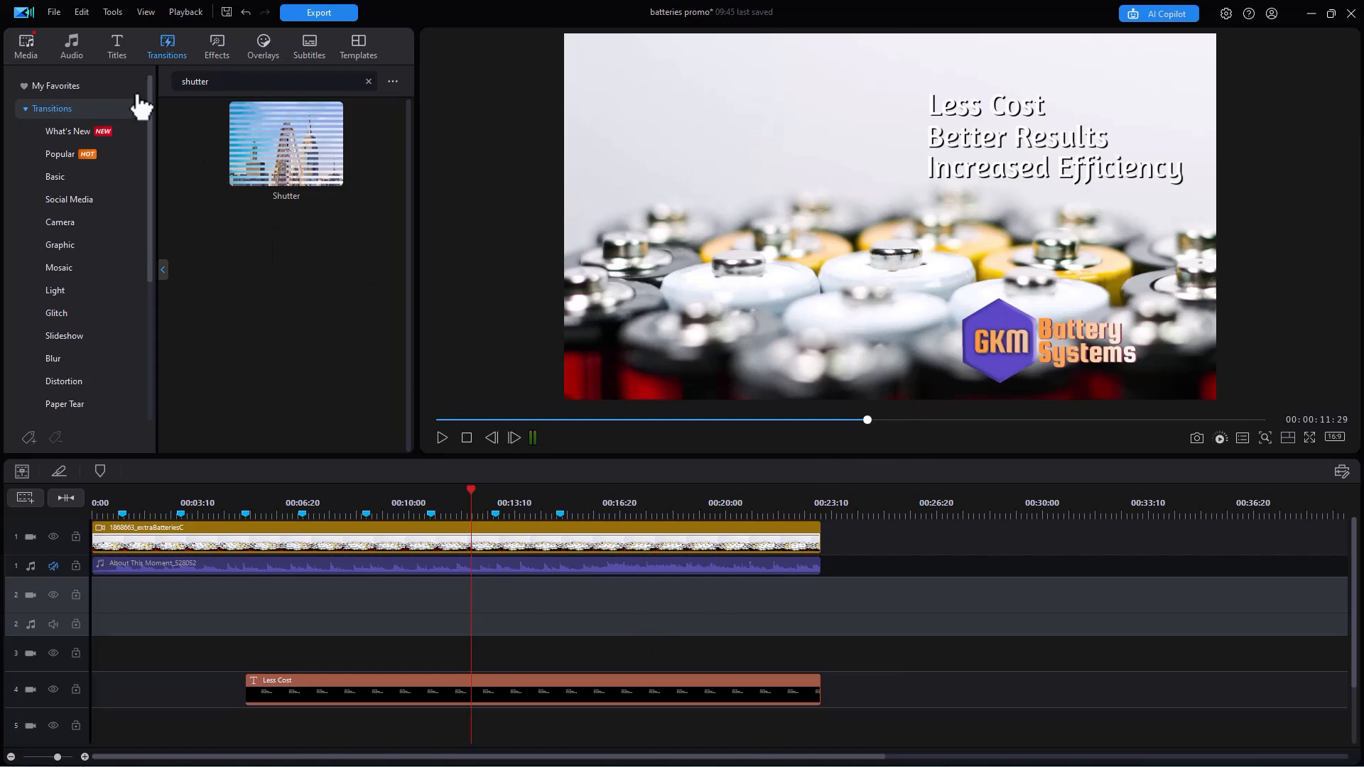
# Step: Add the green-screen presenter clip from My Media to video track 2, starting at the beginning of the timeline
pyautogui.click(17, 39)
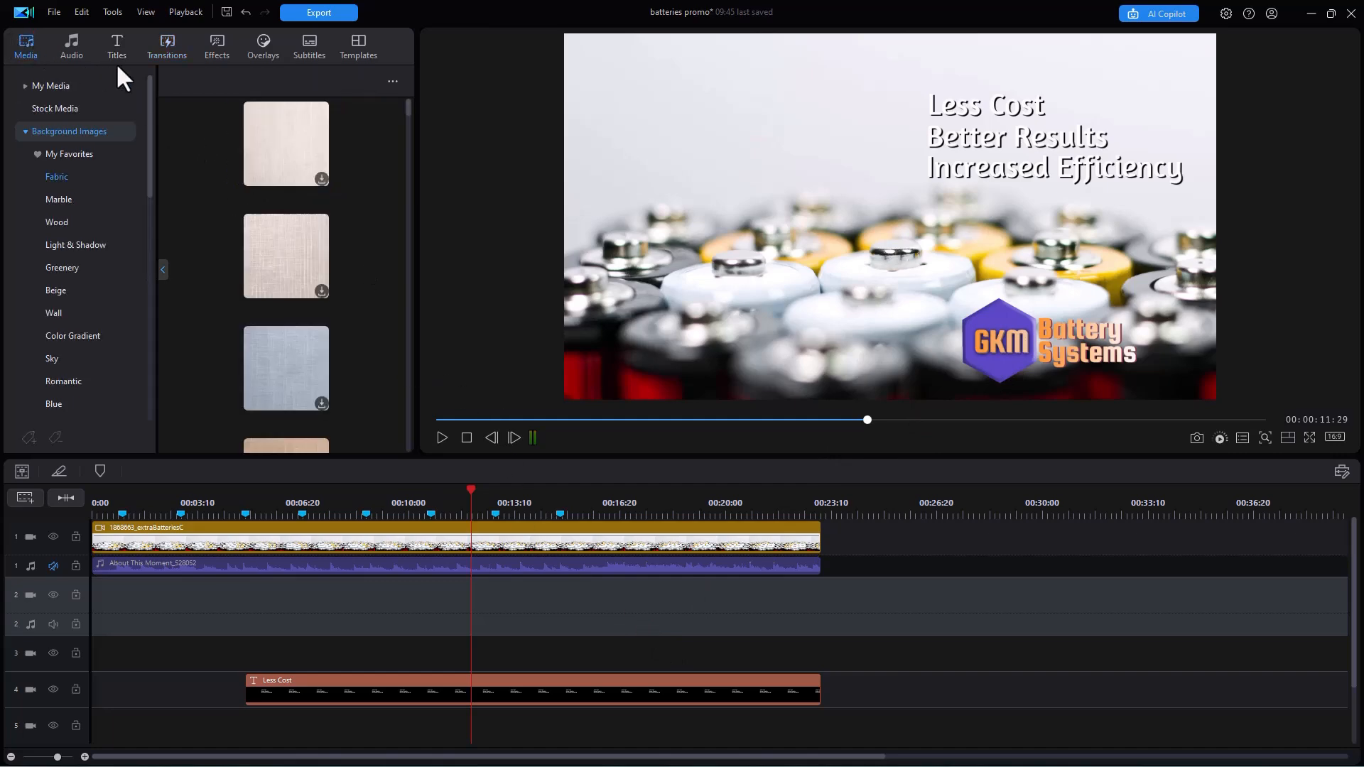
pyautogui.click(52, 87)
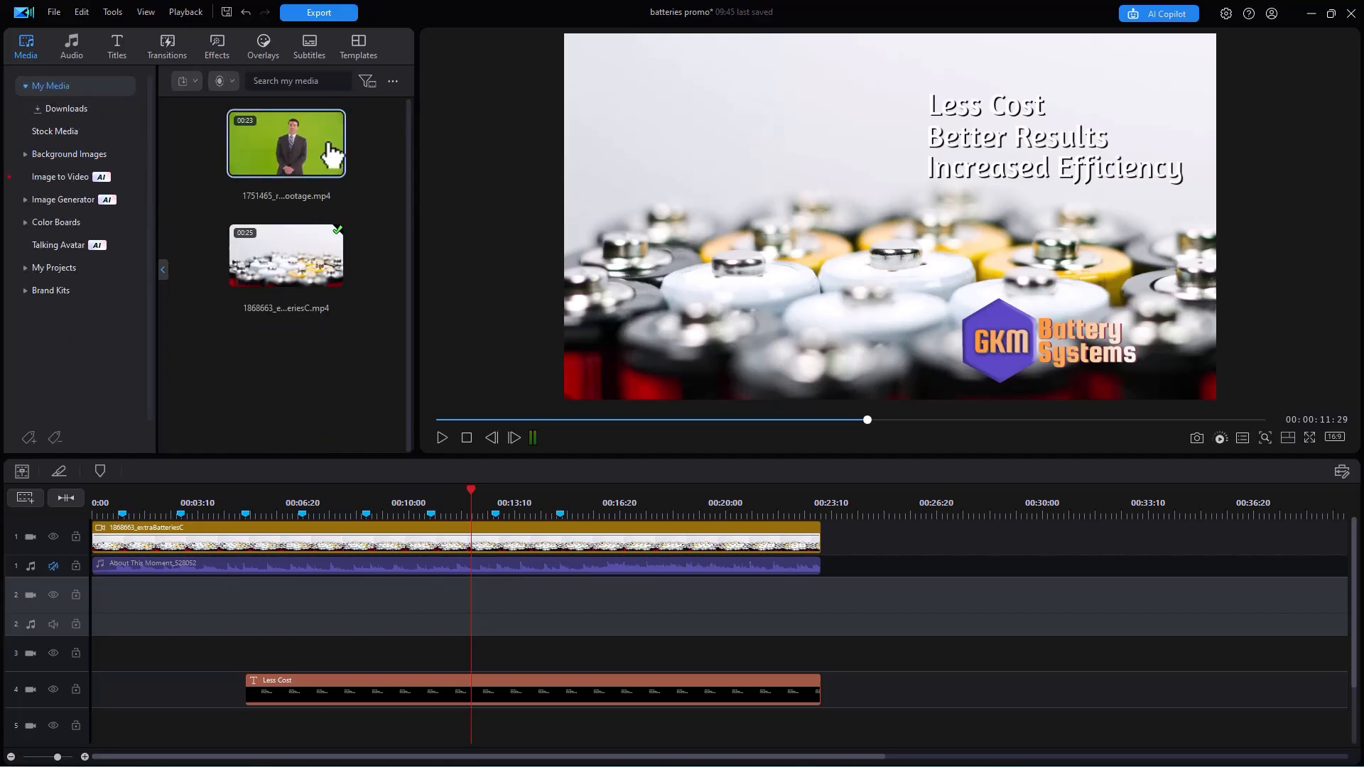
pyautogui.moveTo(330, 153); pyautogui.dragTo(80, 627)
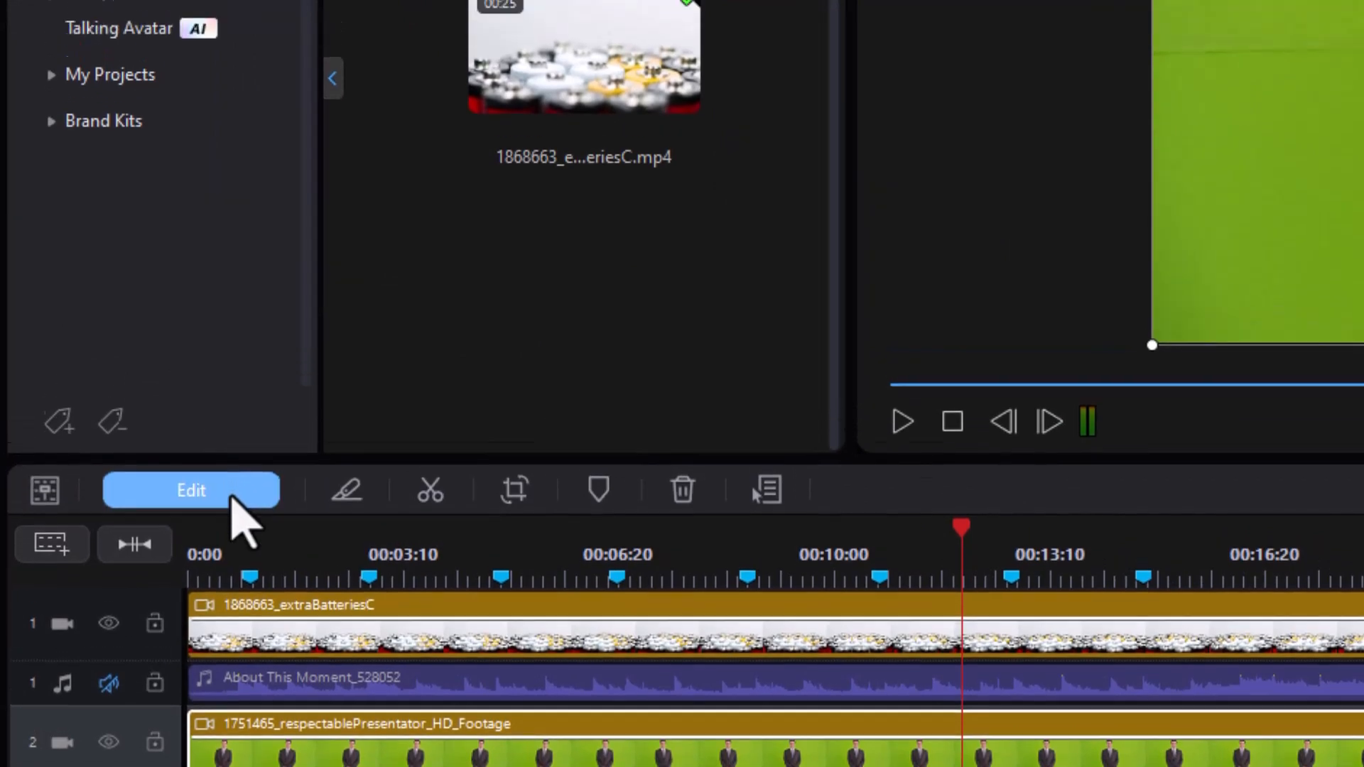
# Step: Enable Chroma Key on the presenter clip and sample the green backdrop as the color to remove
pyautogui.click(232, 447)
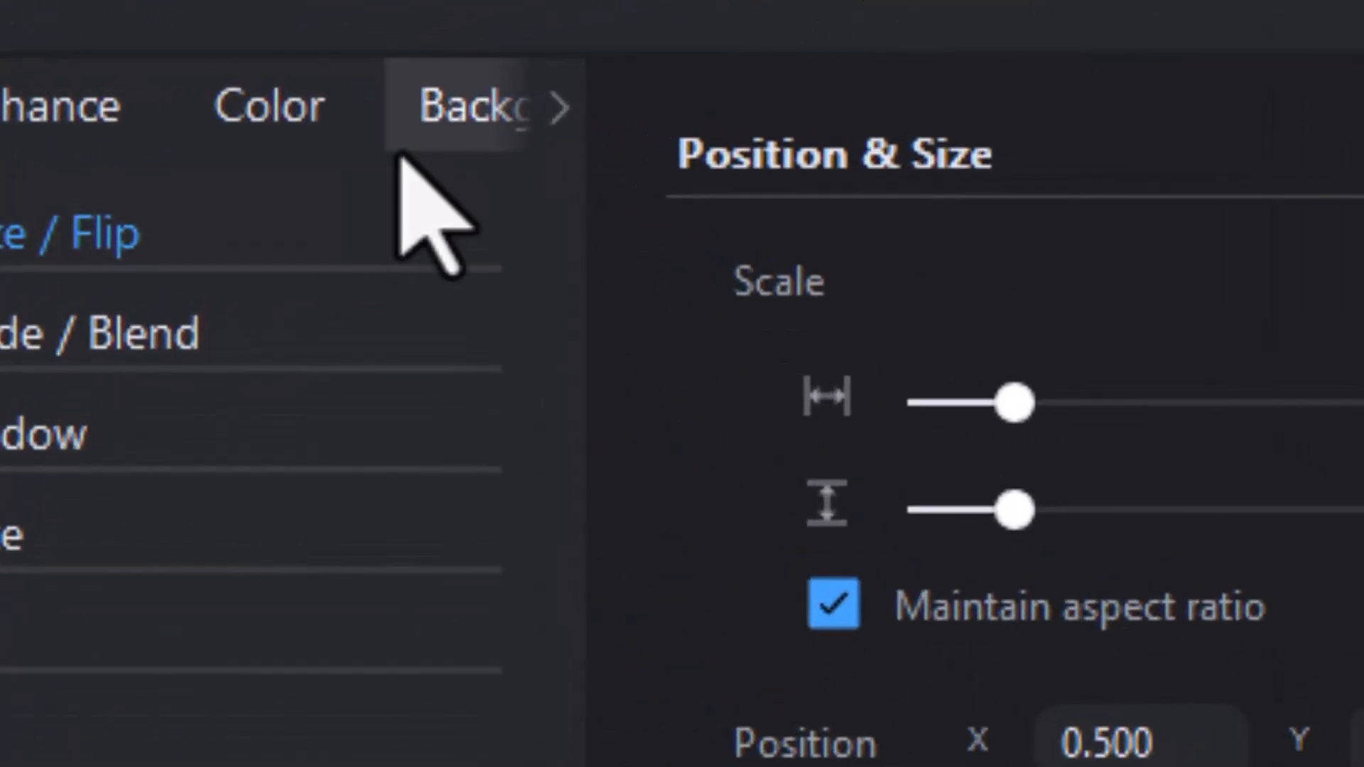
pyautogui.click(465, 99)
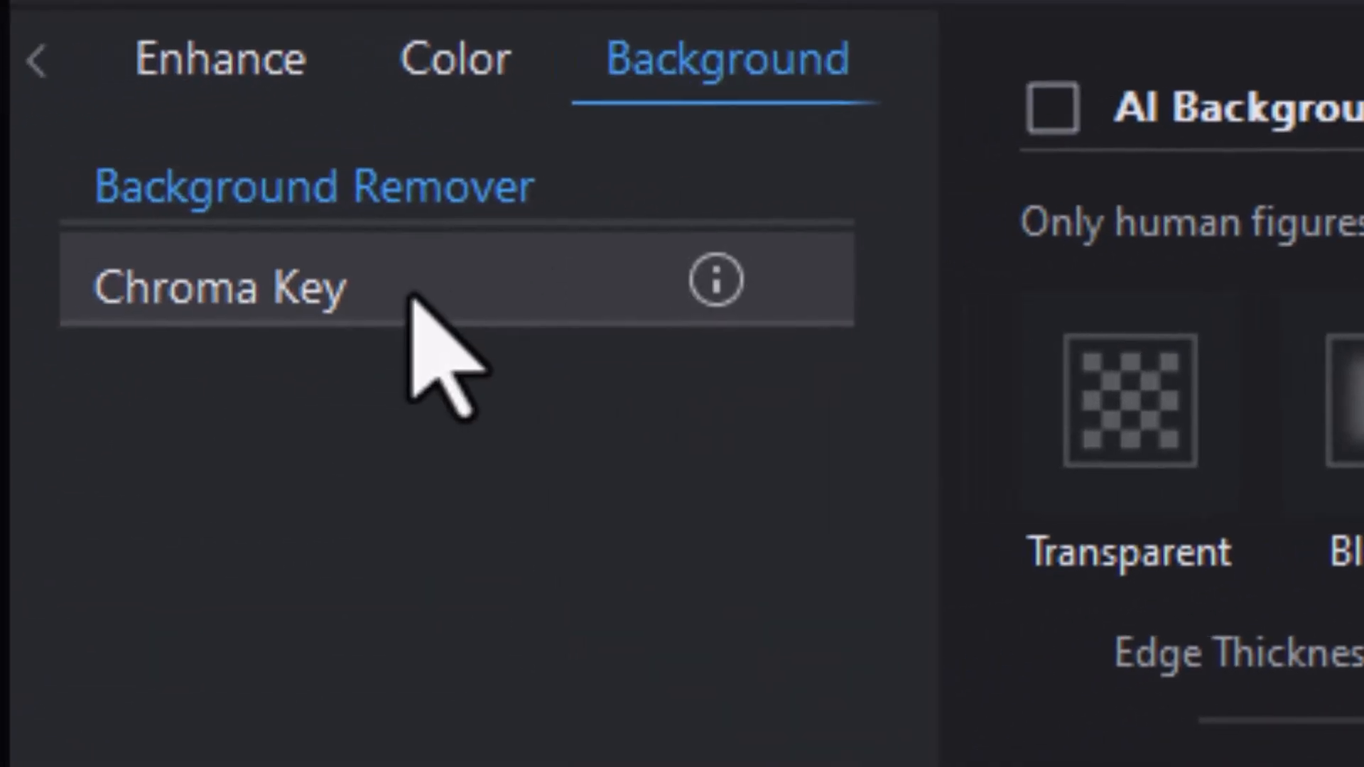
pyautogui.click(341, 278)
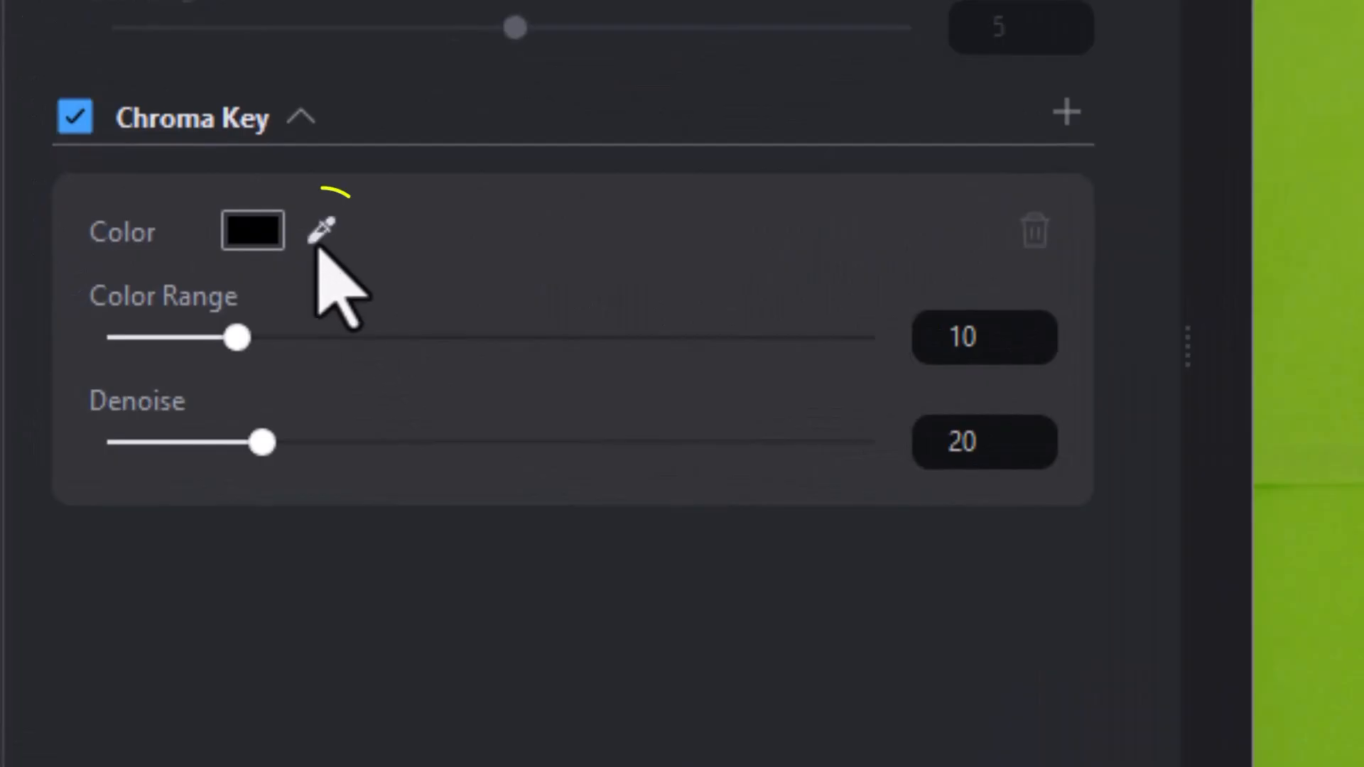
pyautogui.click(321, 229)
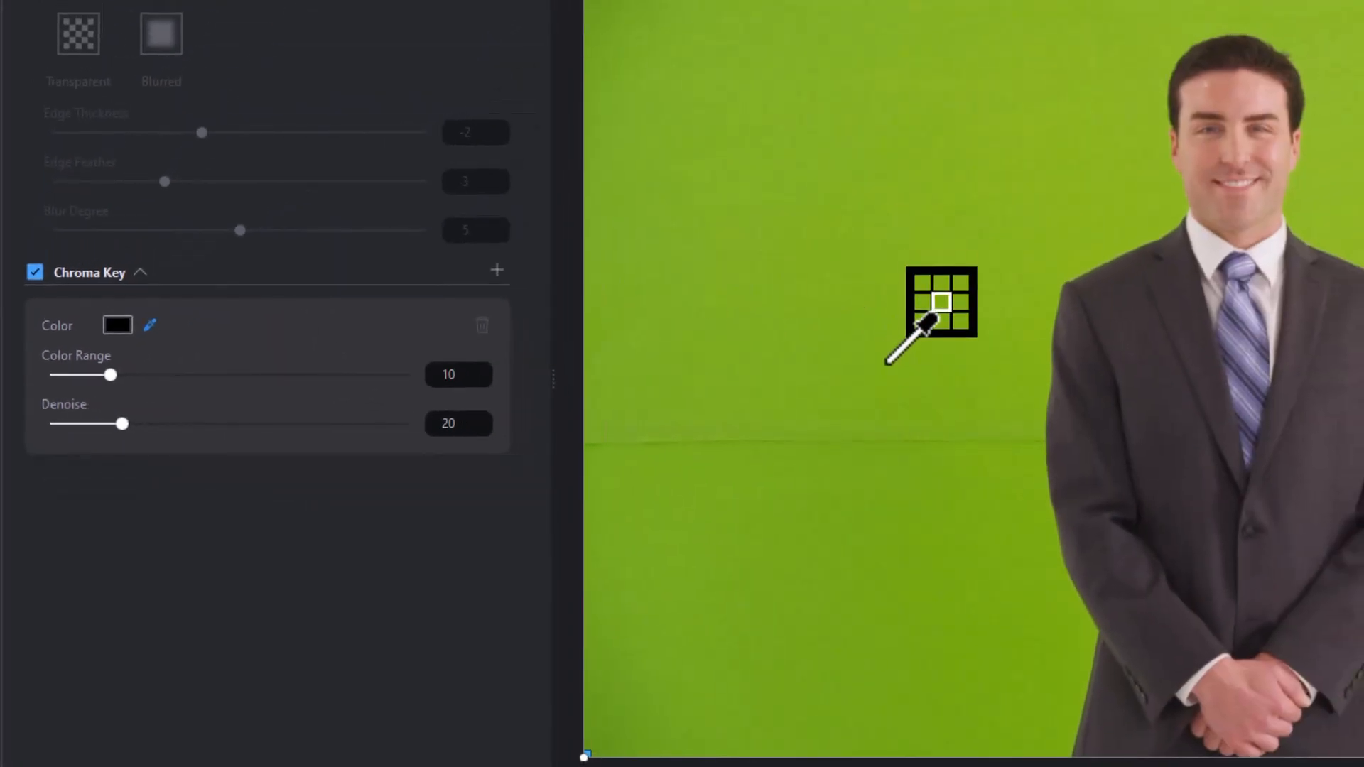
pyautogui.click(907, 345)
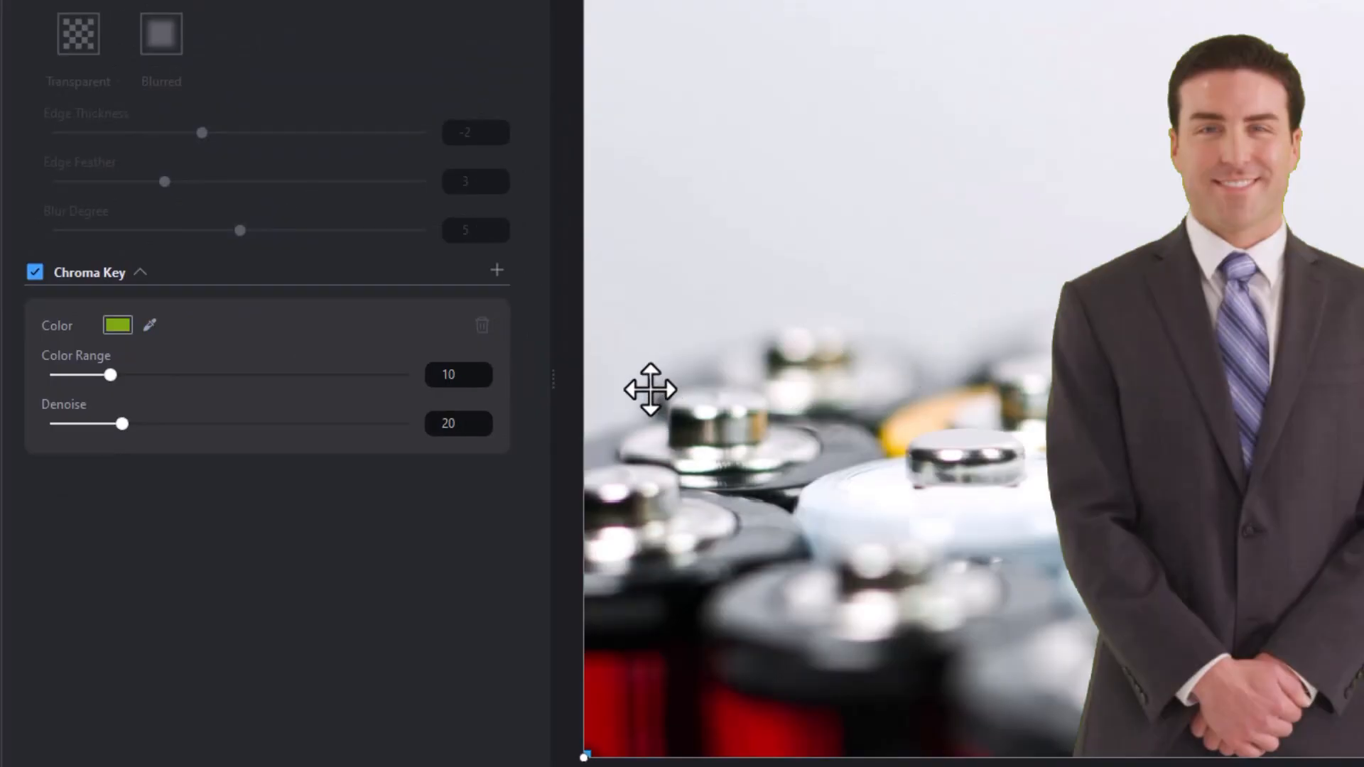
# Step: Add a second chroma key color entry, delete it again, and apply the cutout settings
pyautogui.click(497, 270)
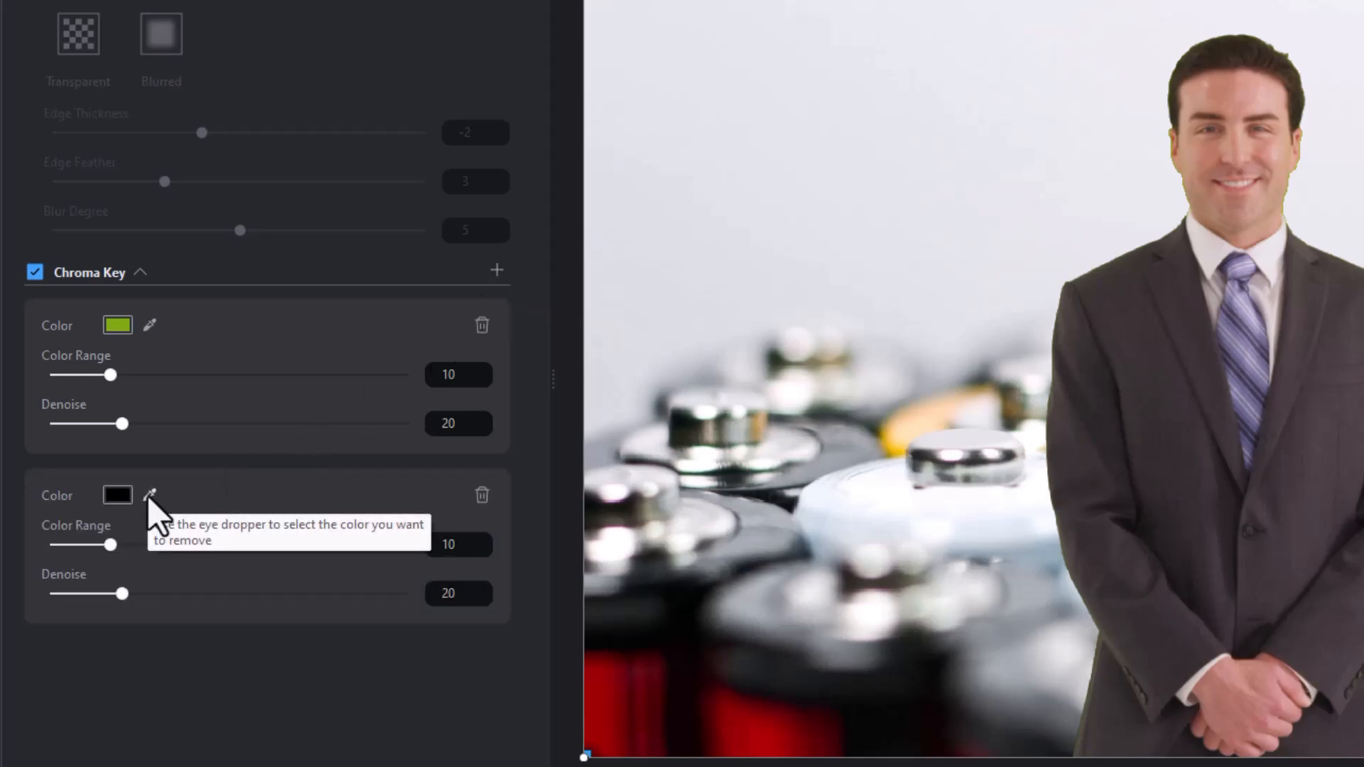
pyautogui.click(482, 494)
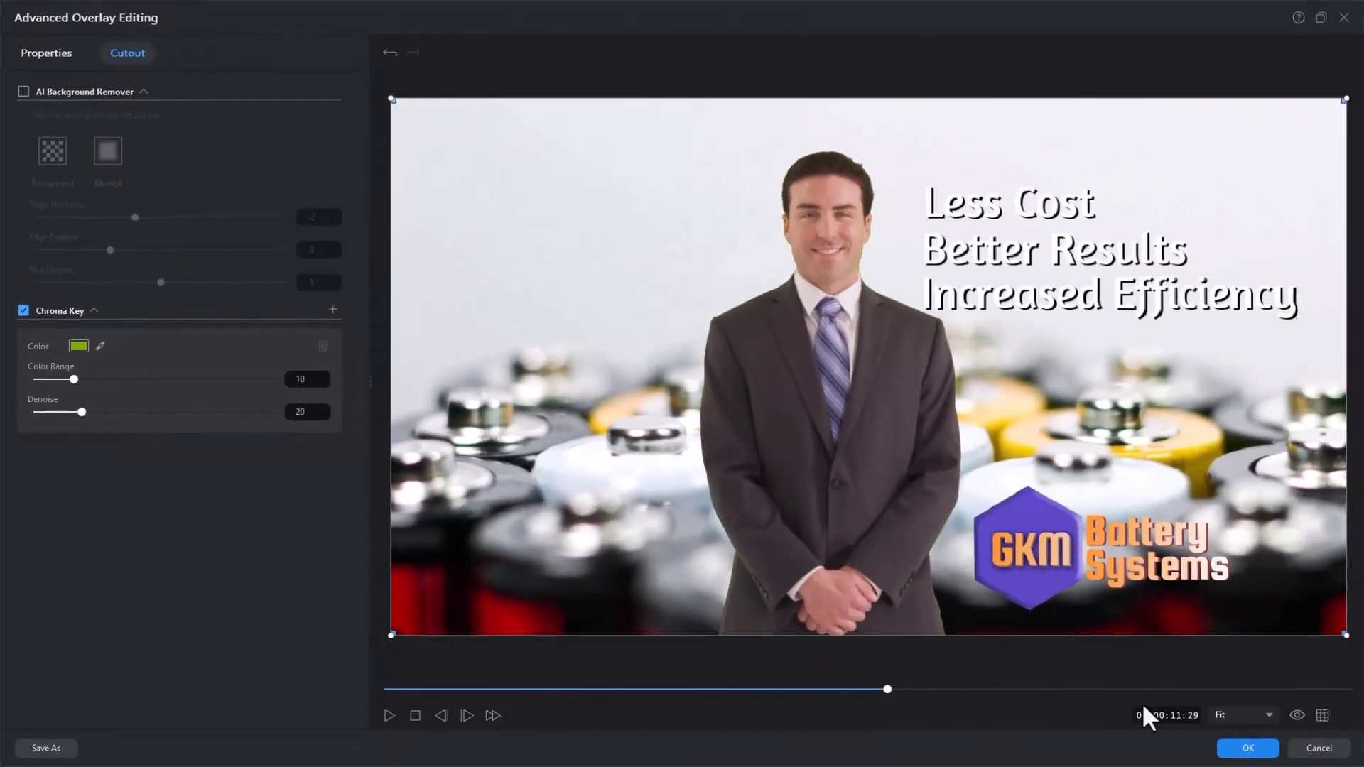
pyautogui.click(1253, 749)
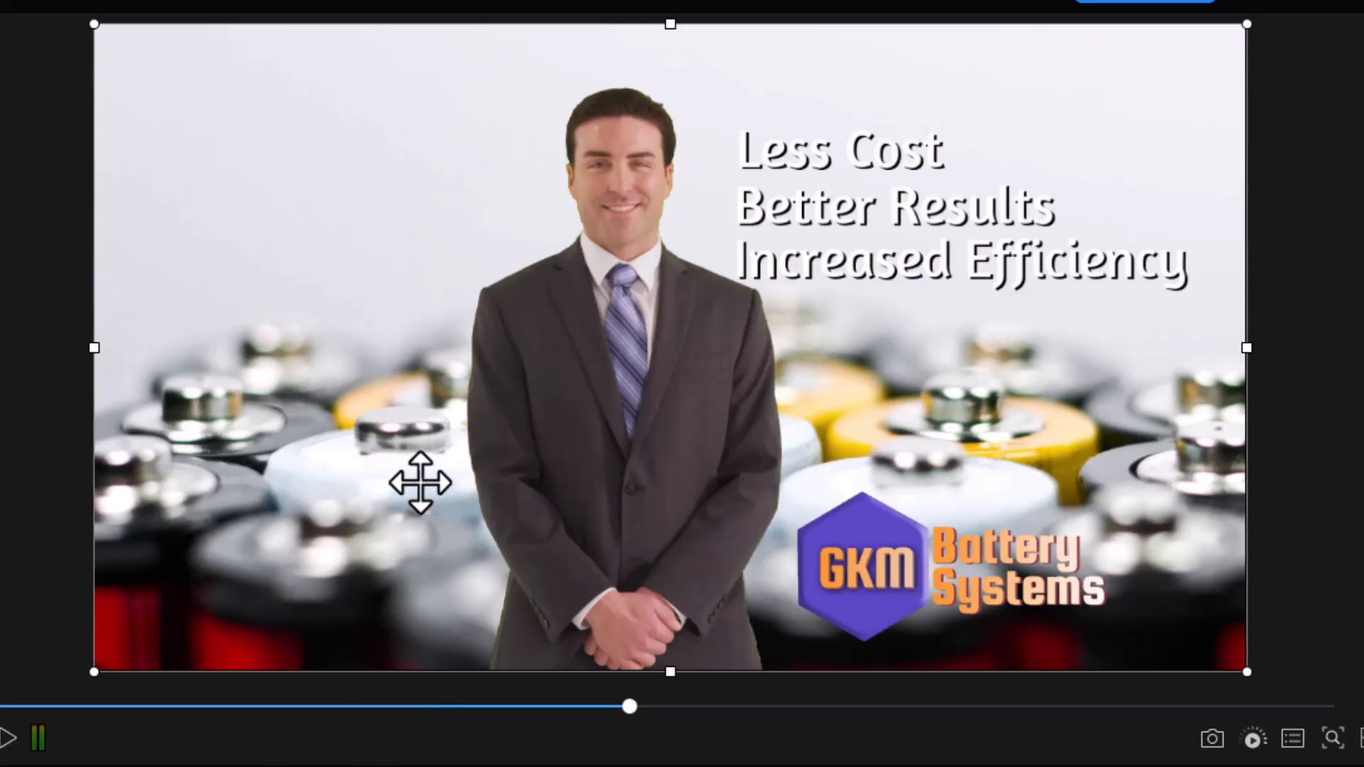
# Step: Shift the presenter toward the left of the frame, clear of the text, and preview playback from the title's start
pyautogui.moveTo(399, 414); pyautogui.dragTo(173, 416)
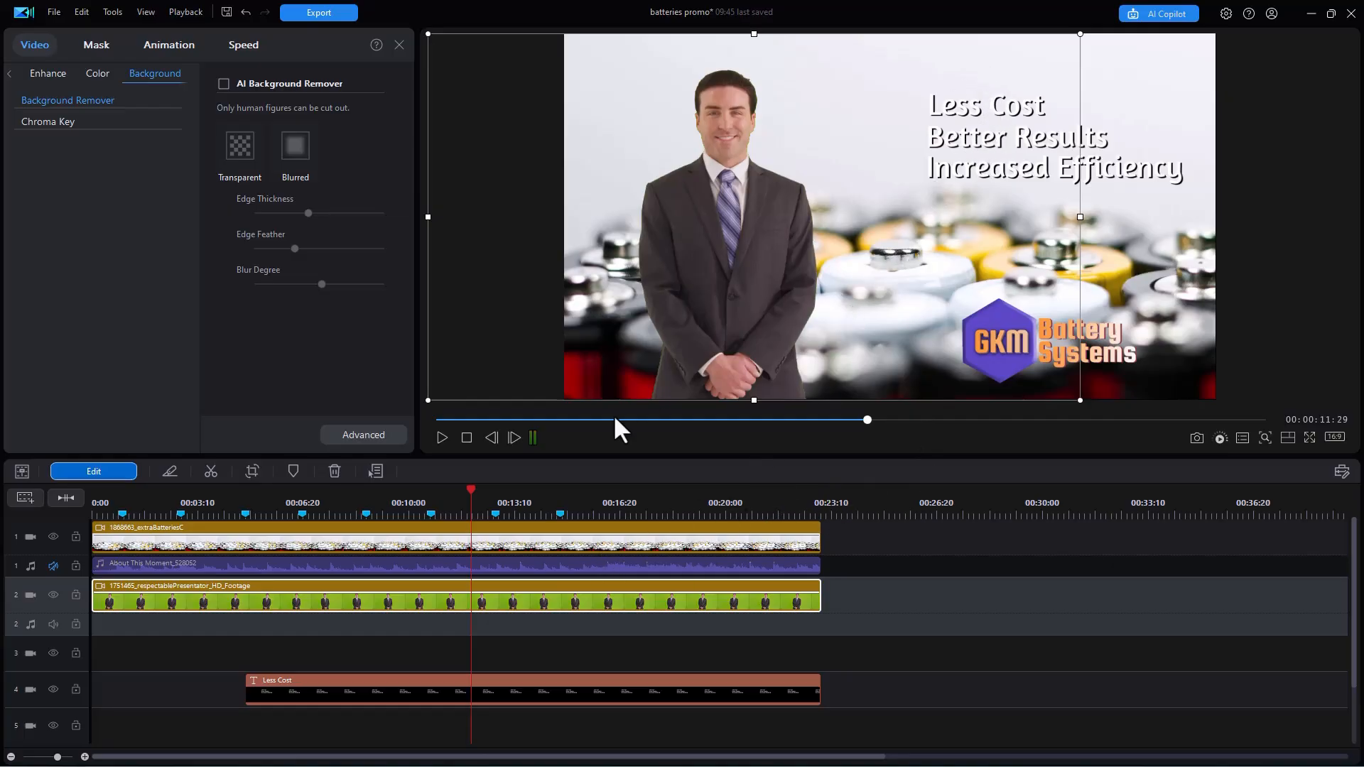
pyautogui.click(267, 506)
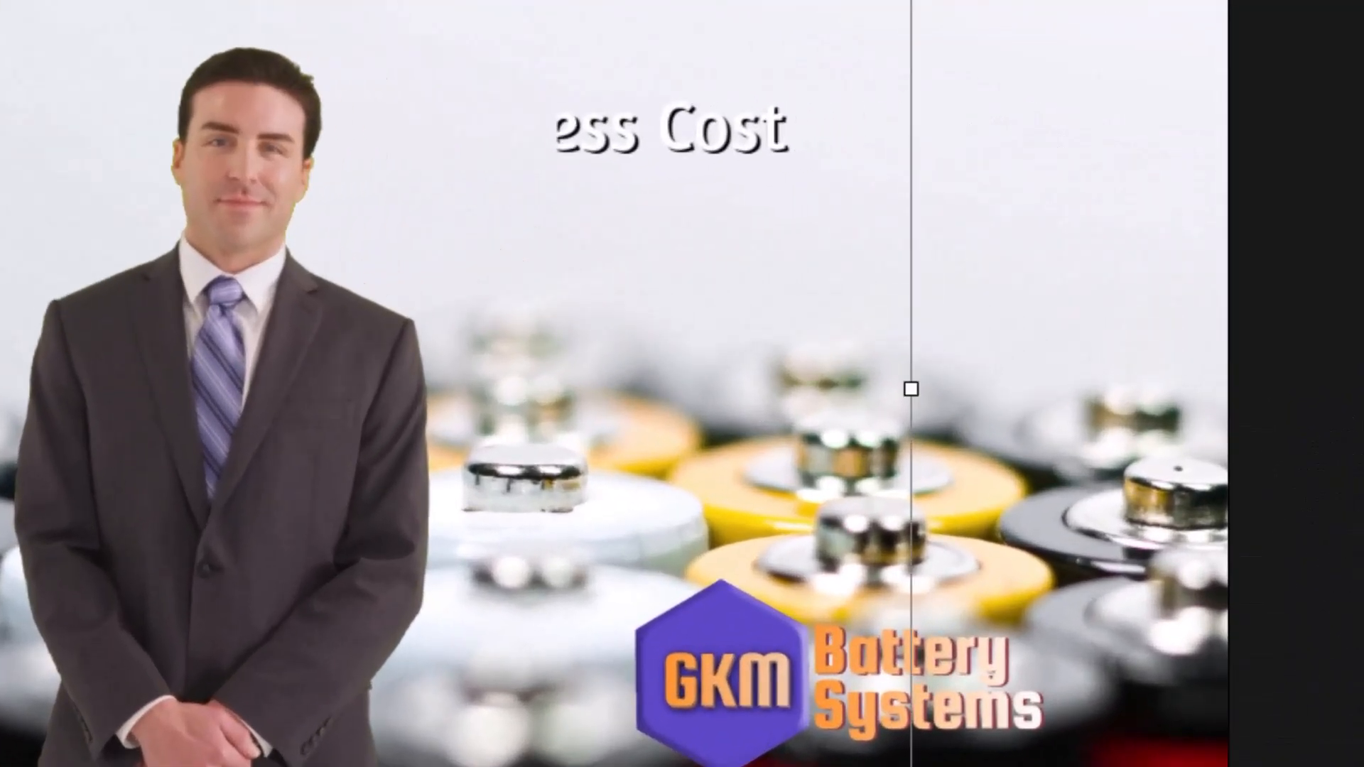
pyautogui.press('space')
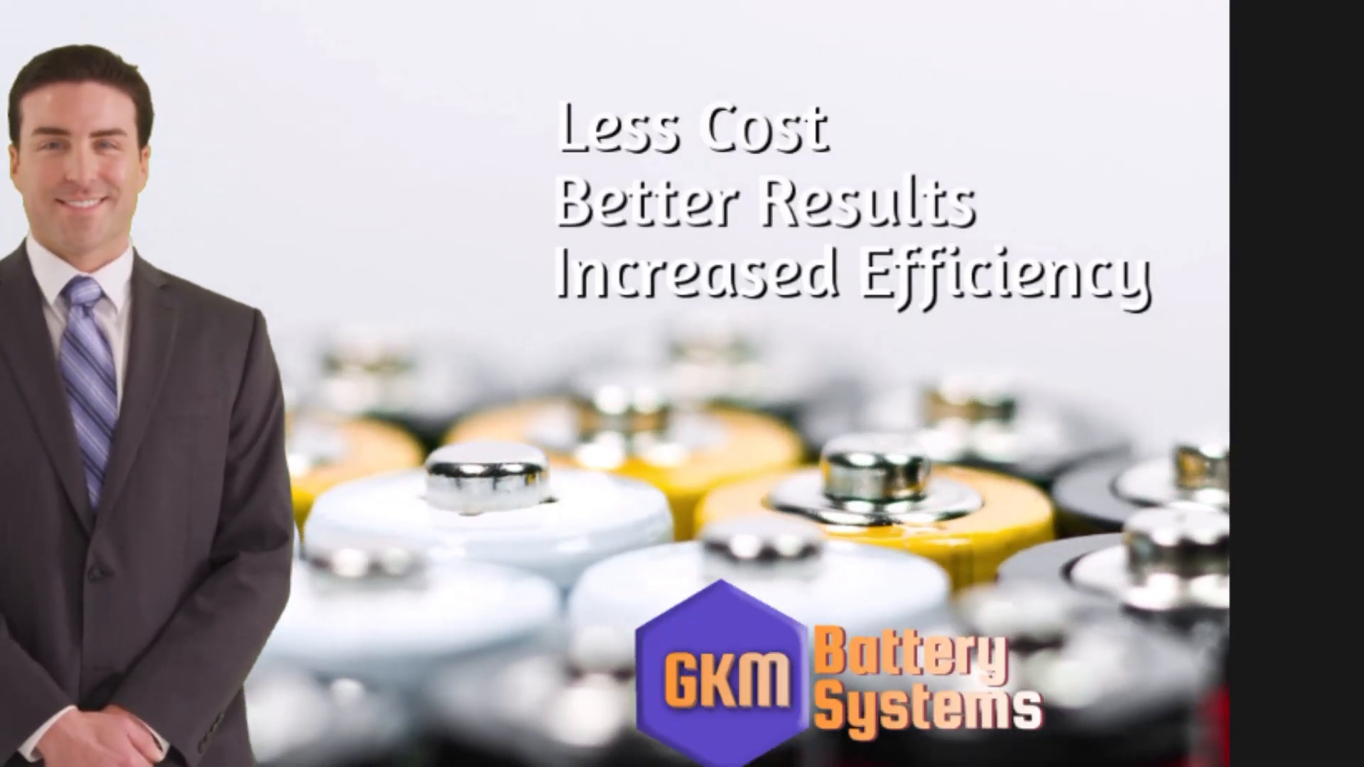
pyautogui.press('space')
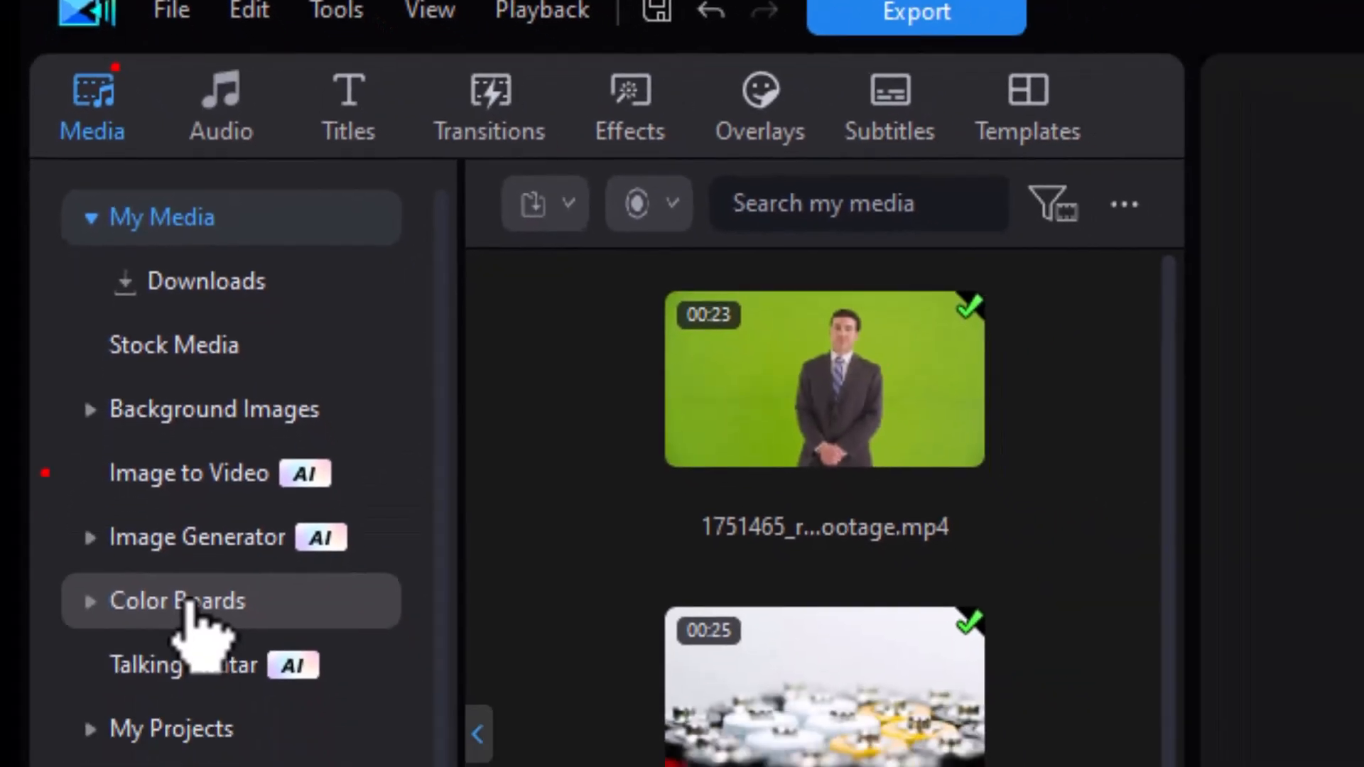
# Step: Place a blue radial gradient color board on track 3 just before the title starts and extend it to the end of the other clips
pyautogui.click(192, 730)
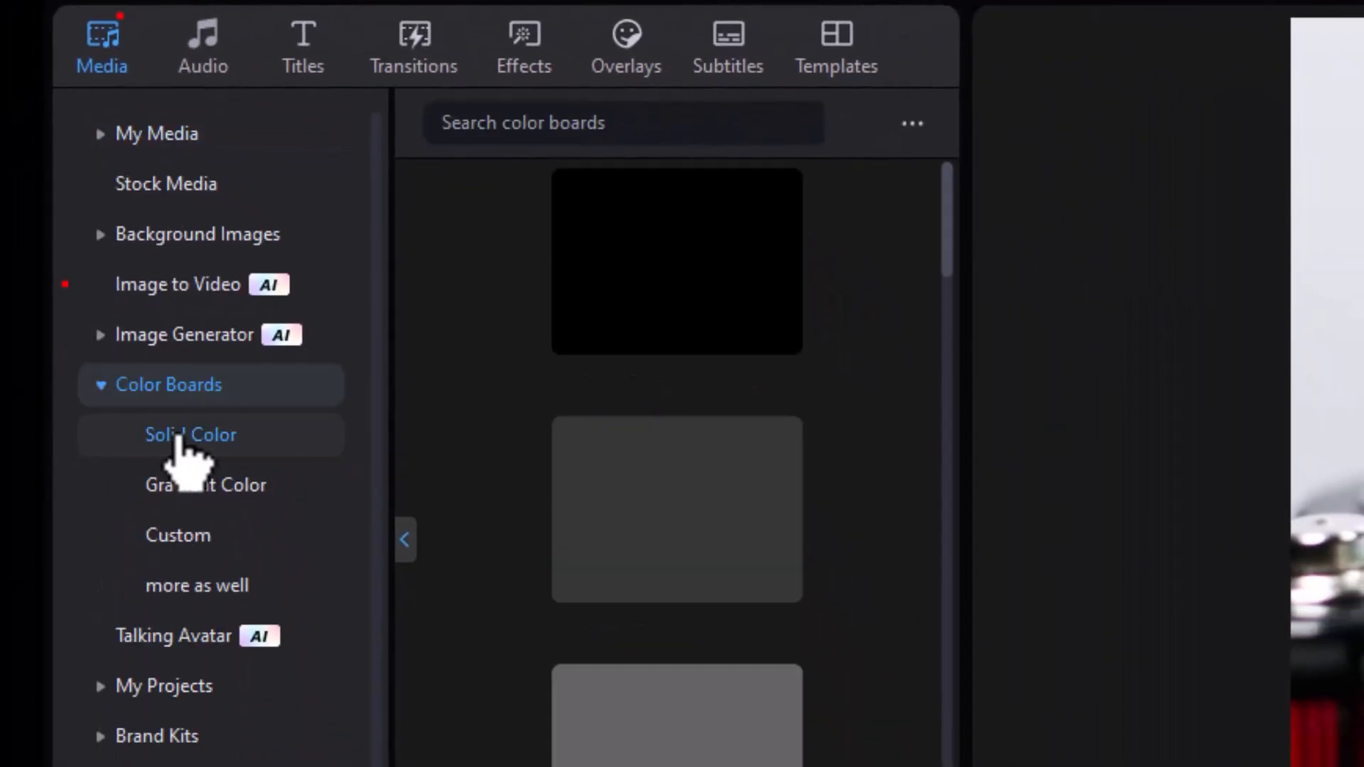
pyautogui.click(235, 487)
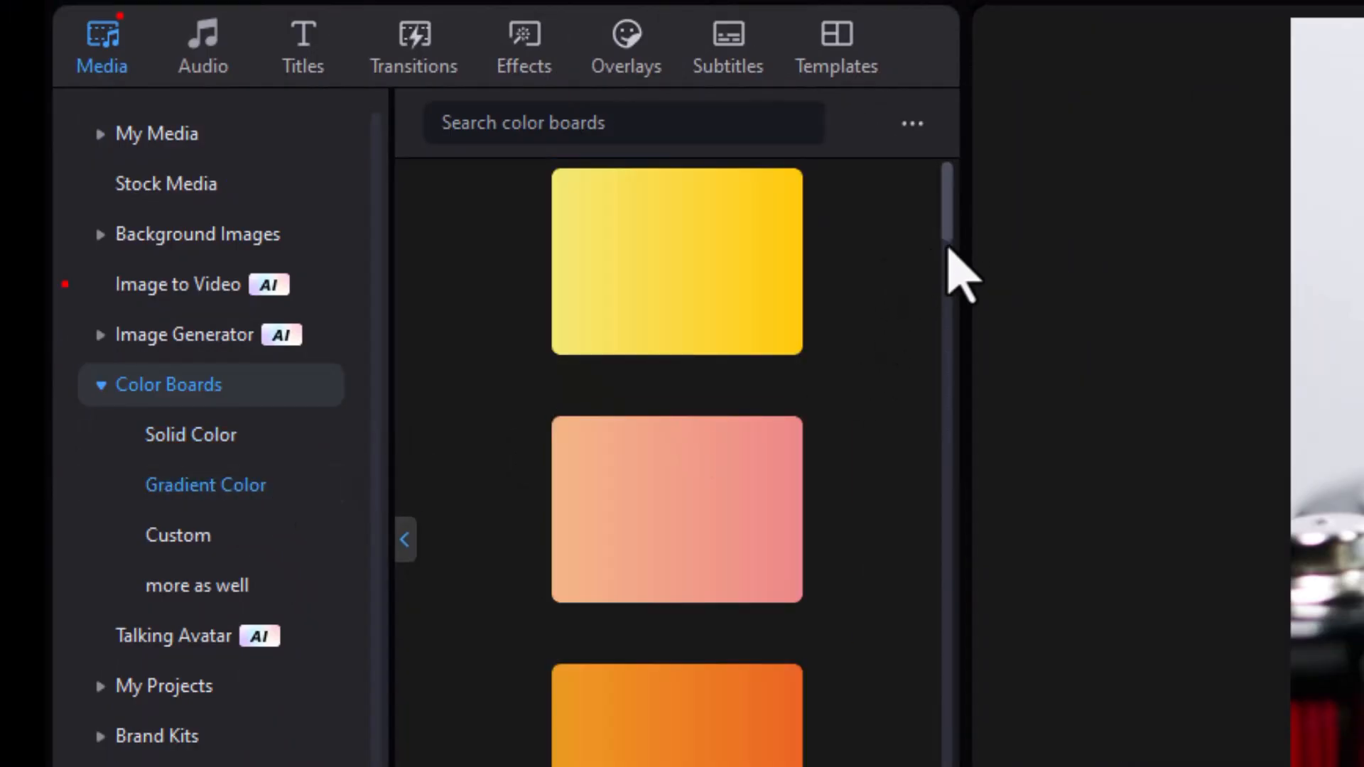
pyautogui.scroll(-5, 935, 411)
pyautogui.scroll(-5, 930, 454)
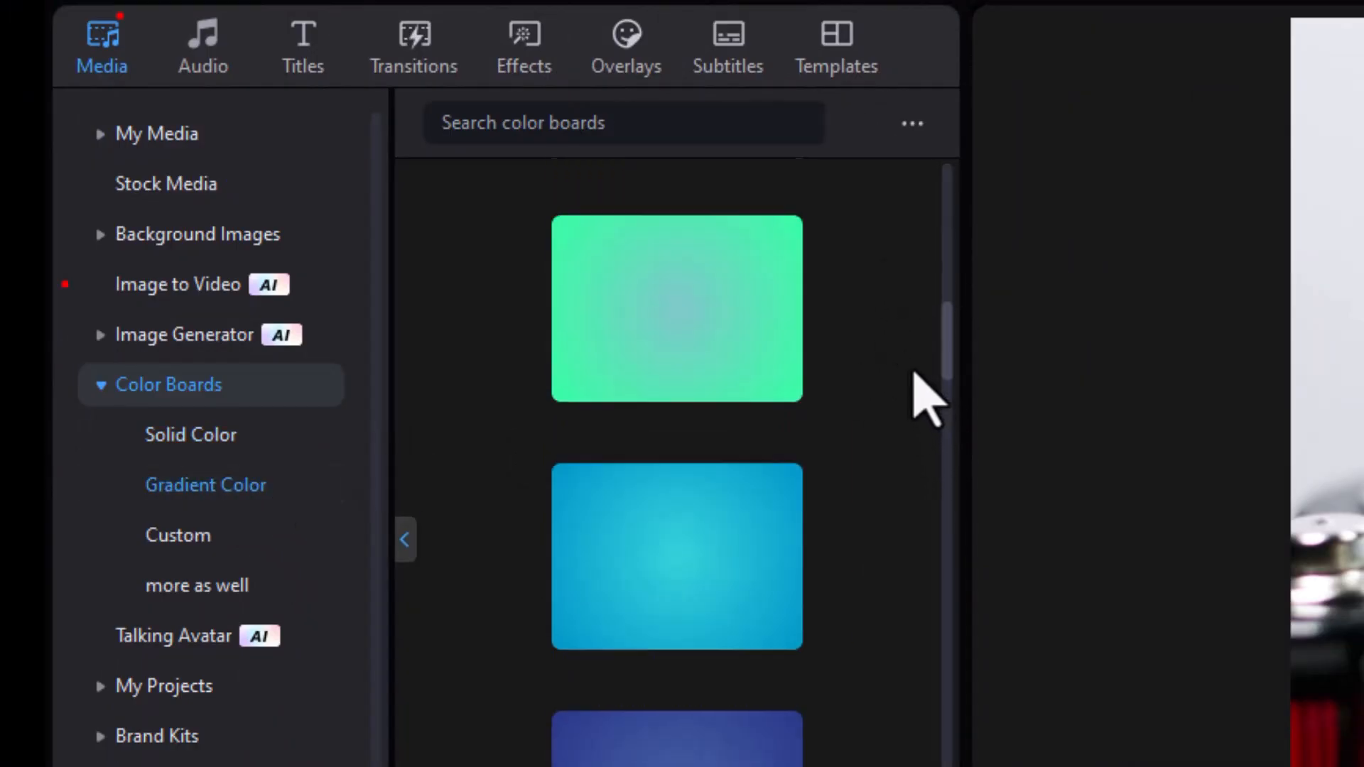
pyautogui.moveTo(689, 676); pyautogui.dragTo(228, 652)
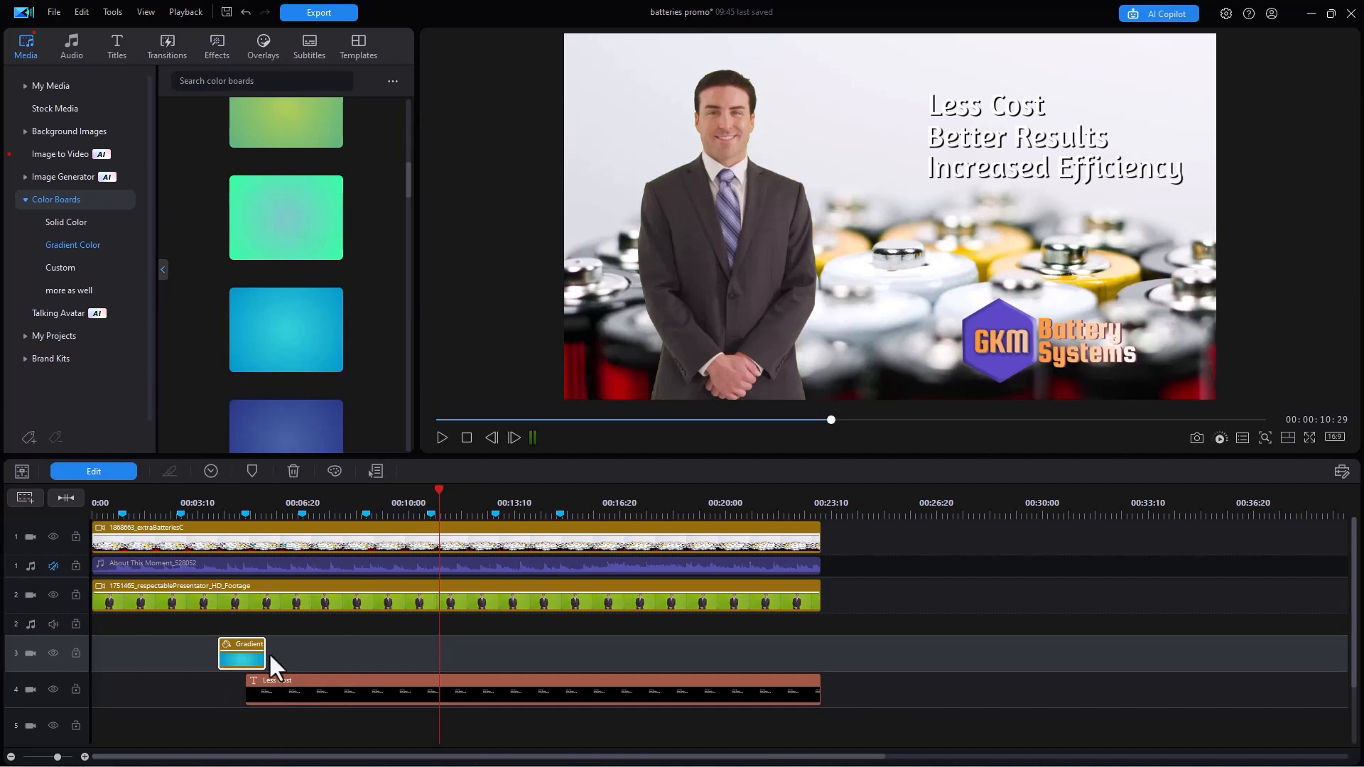
pyautogui.moveTo(252, 654); pyautogui.dragTo(814, 643)
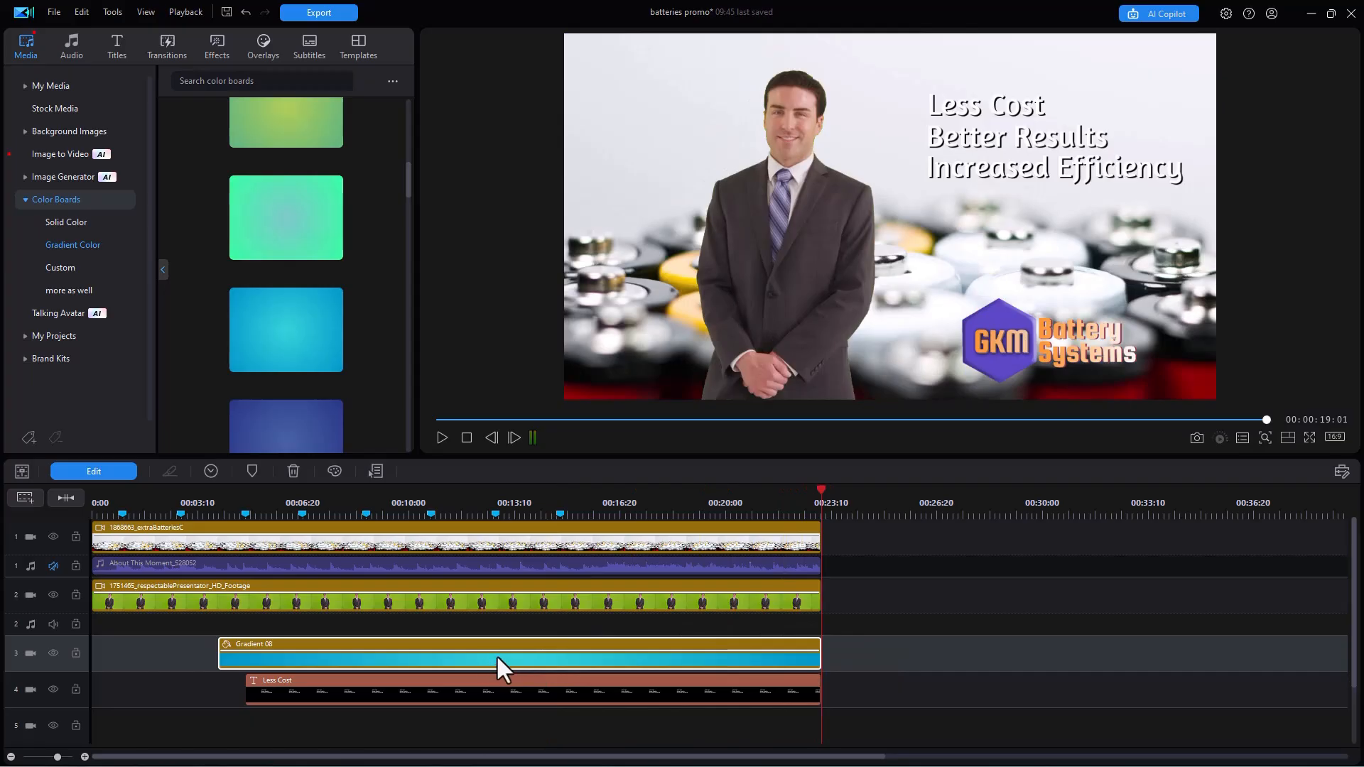
# Step: Shrink the gradient color board in the frame and position it behind the three lines of title text
pyautogui.click(497, 654)
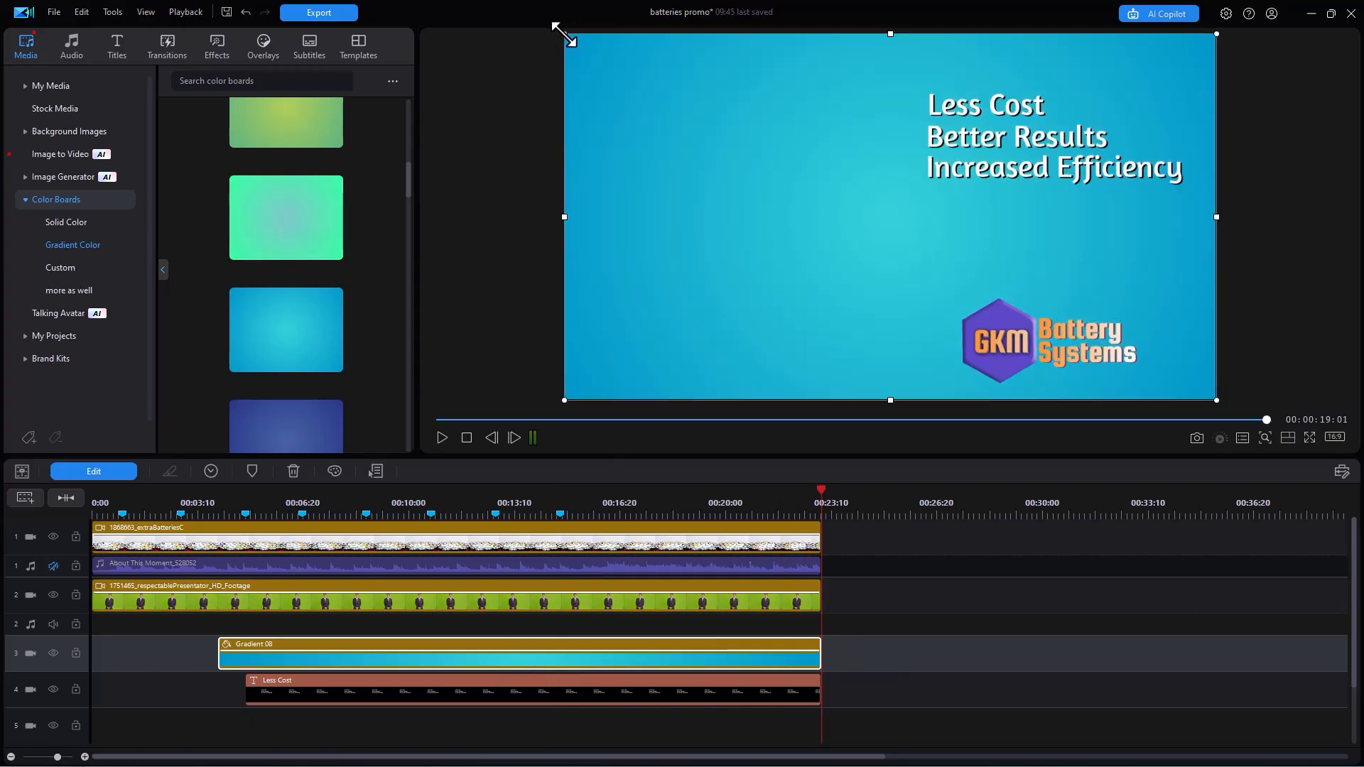
pyautogui.moveTo(618, 84); pyautogui.dragTo(964, 260)
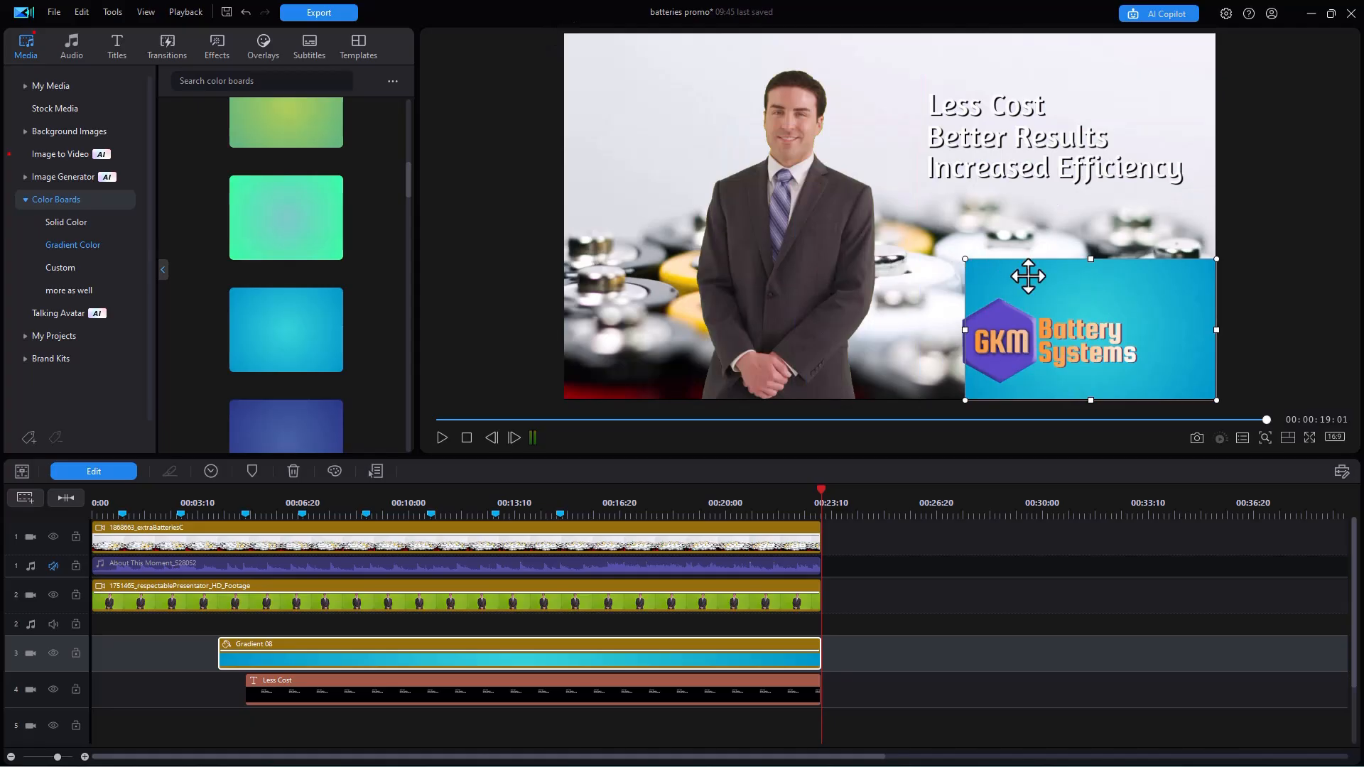
pyautogui.moveTo(1096, 282); pyautogui.dragTo(973, 200)
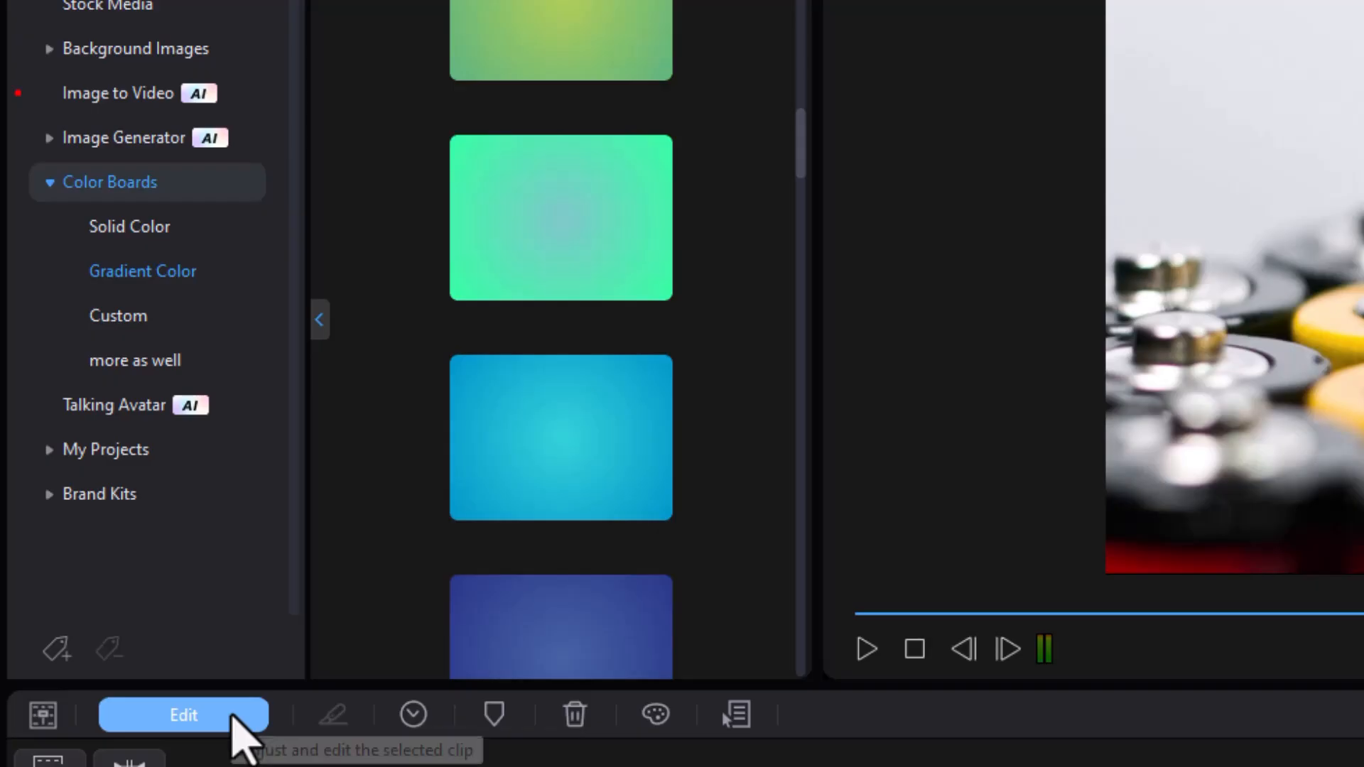
# Step: Open the color board's gradient settings and choose the fourth gradient direction, with the lighter blue at the lower-left corner
pyautogui.click(231, 716)
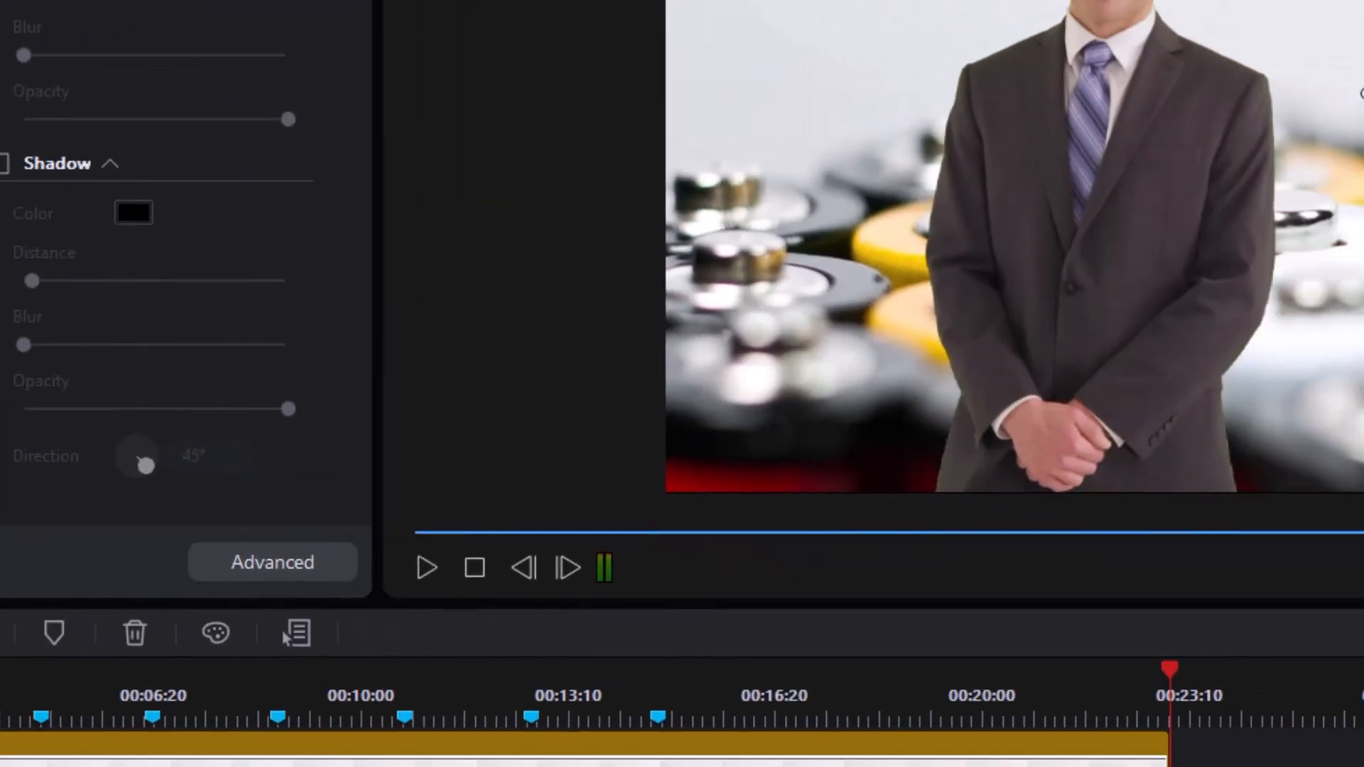
pyautogui.click(117, 110)
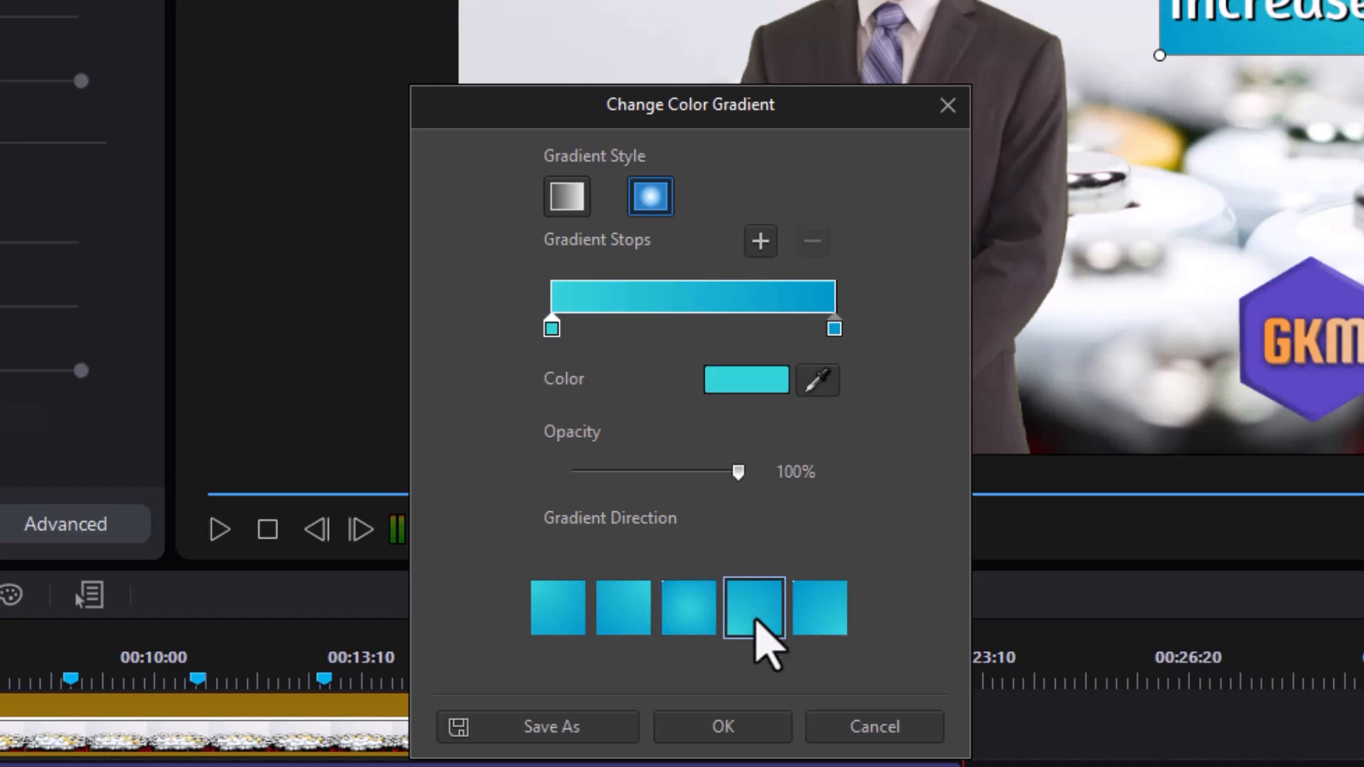
pyautogui.click(755, 619)
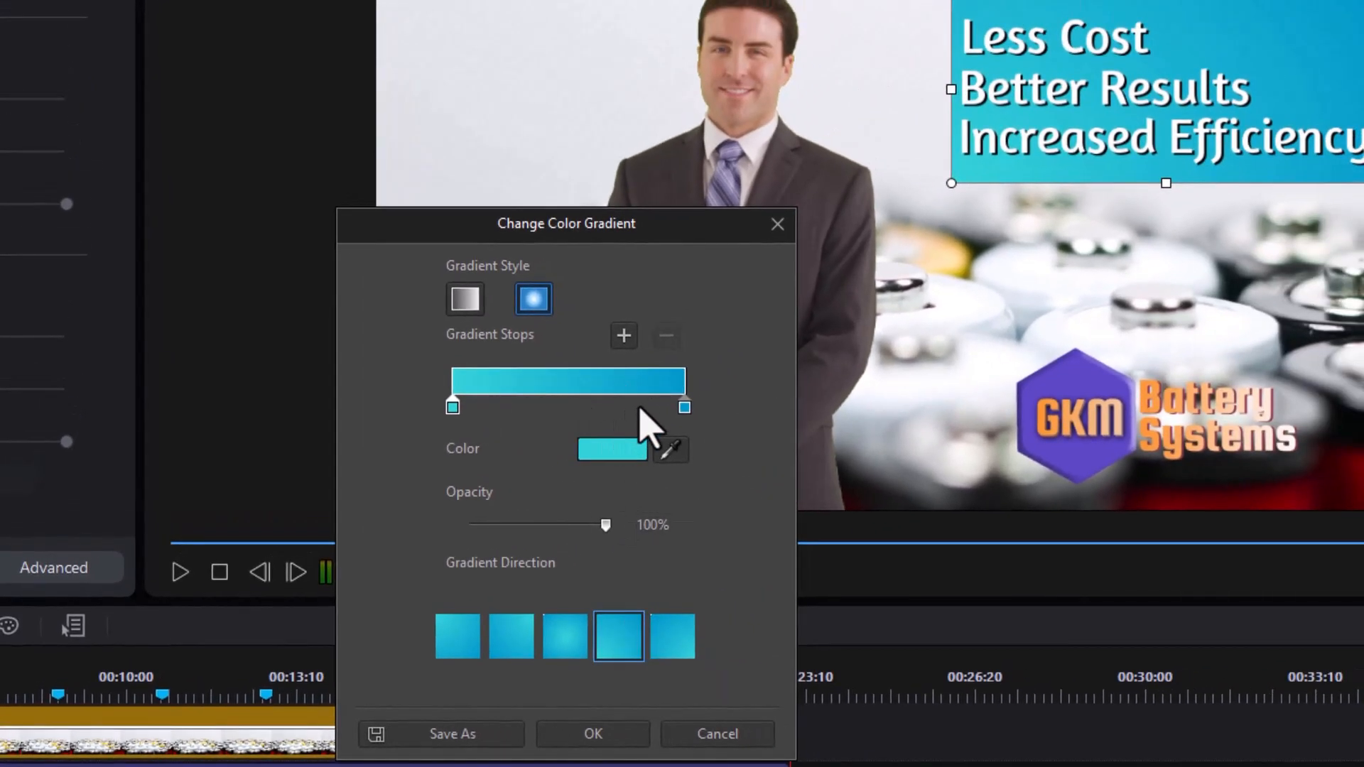
# Step: Add a gradient stop near the right end of the color board's gradient and darken it to #044B5E
pyautogui.click(637, 407)
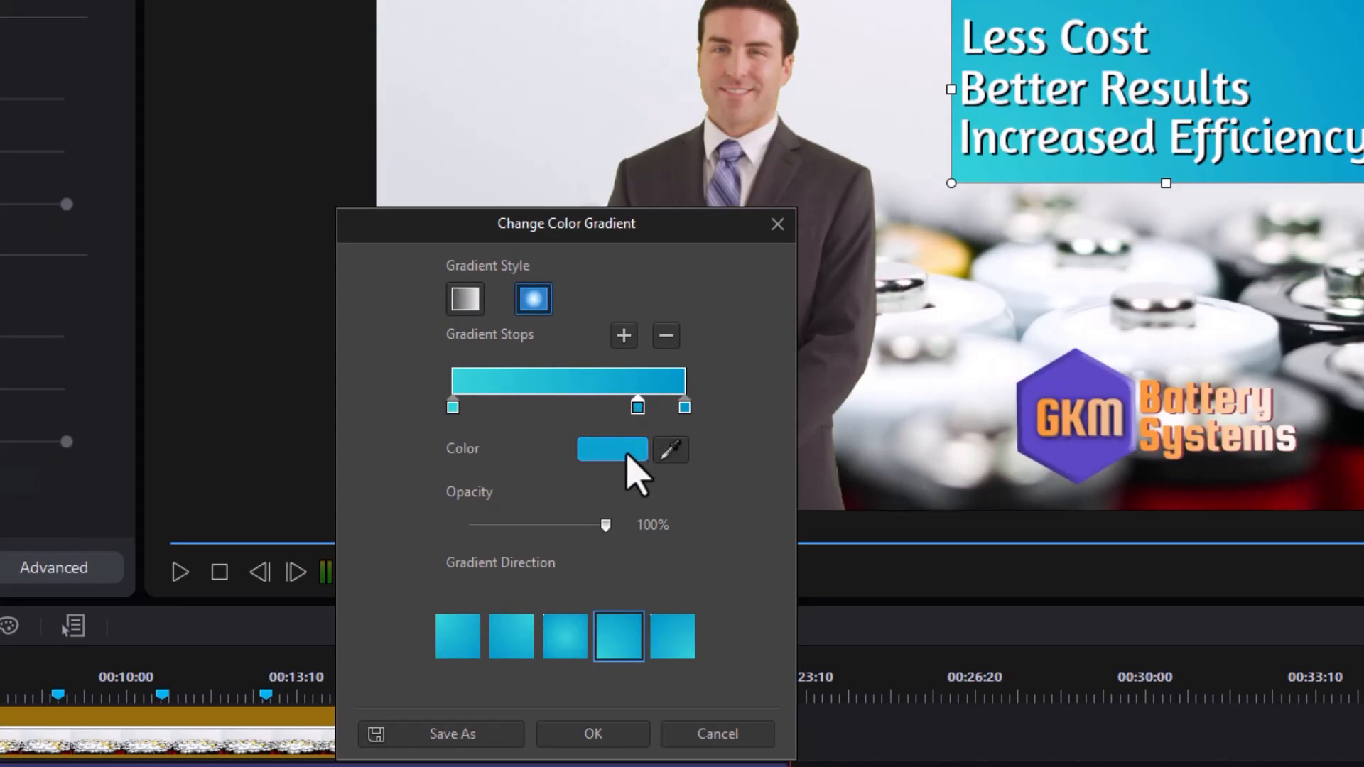
pyautogui.click(637, 475)
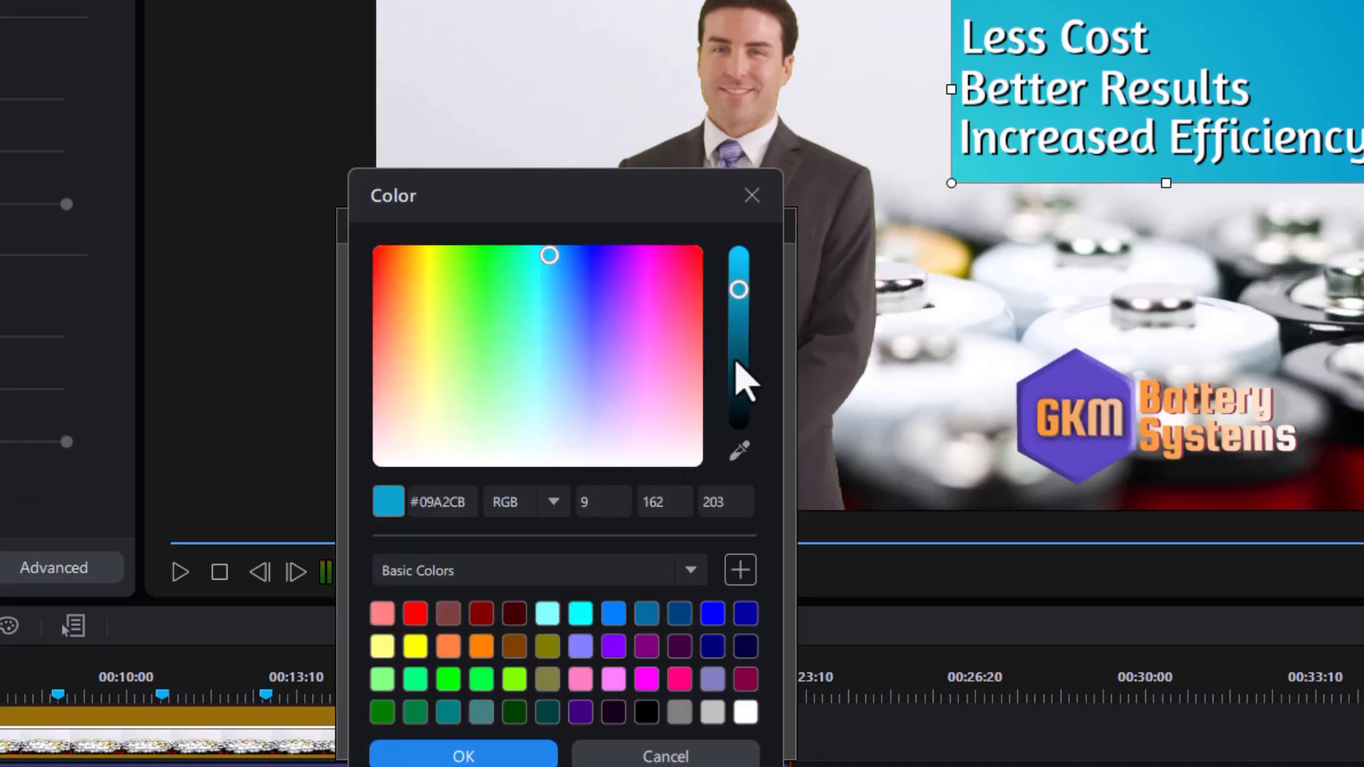
pyautogui.click(737, 360)
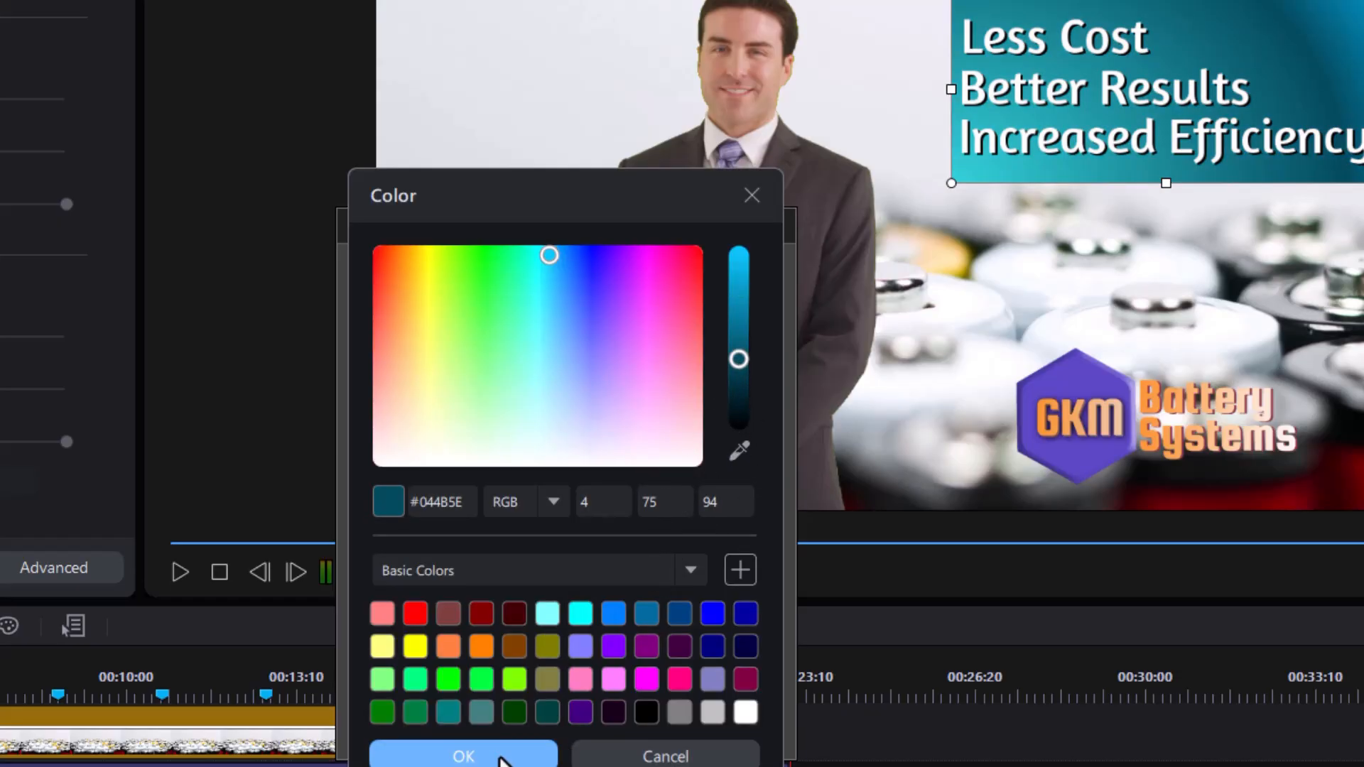
pyautogui.click(463, 755)
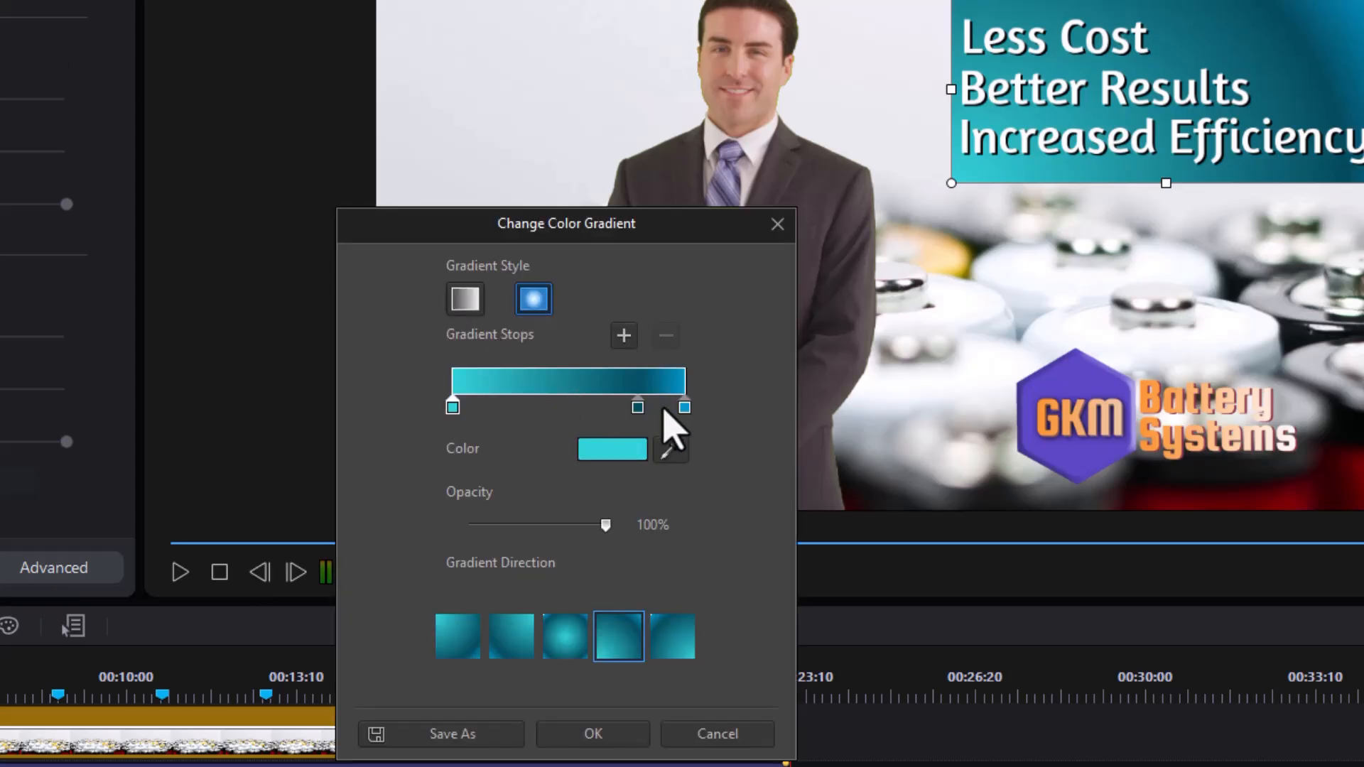
# Step: Add a brighter blue gradient stop between the dark stop and the final stop, and close the gradient settings
pyautogui.click(664, 409)
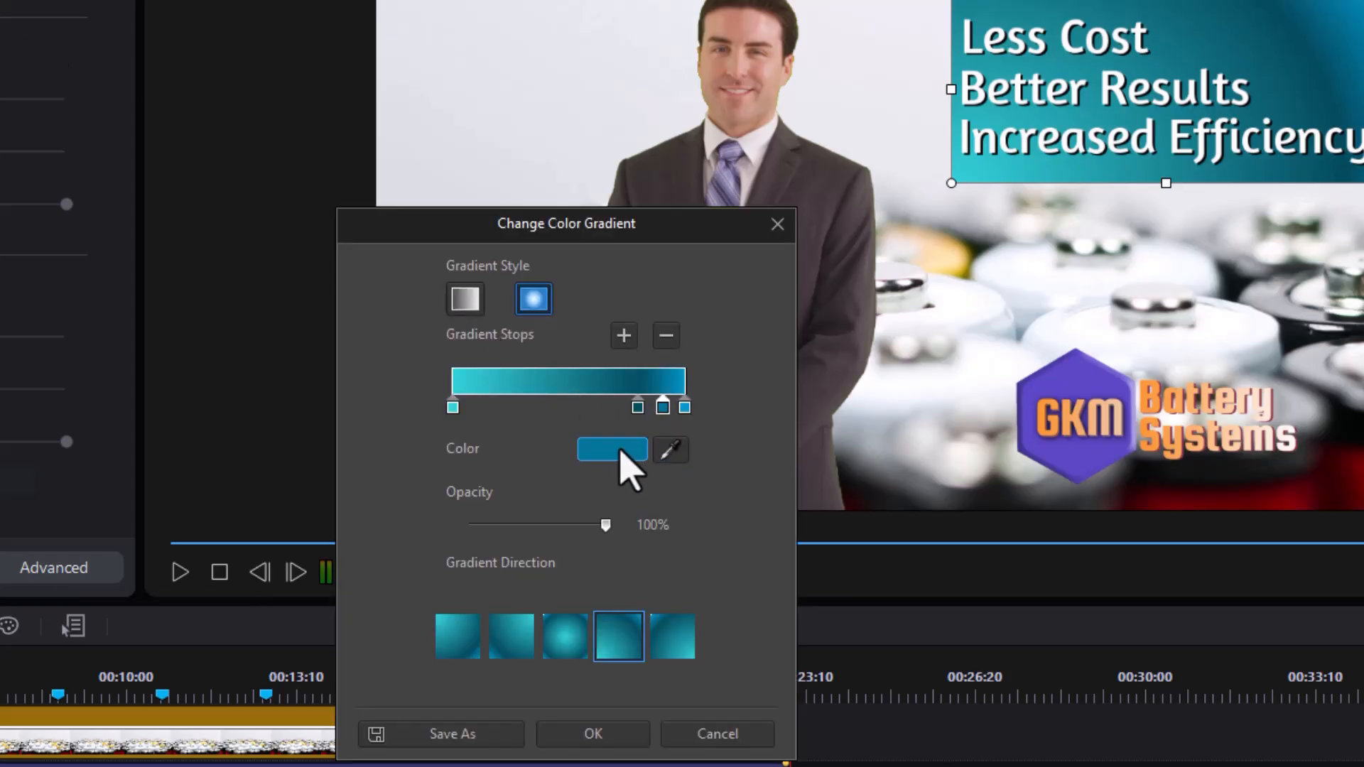
pyautogui.click(622, 453)
pyautogui.click(533, 754)
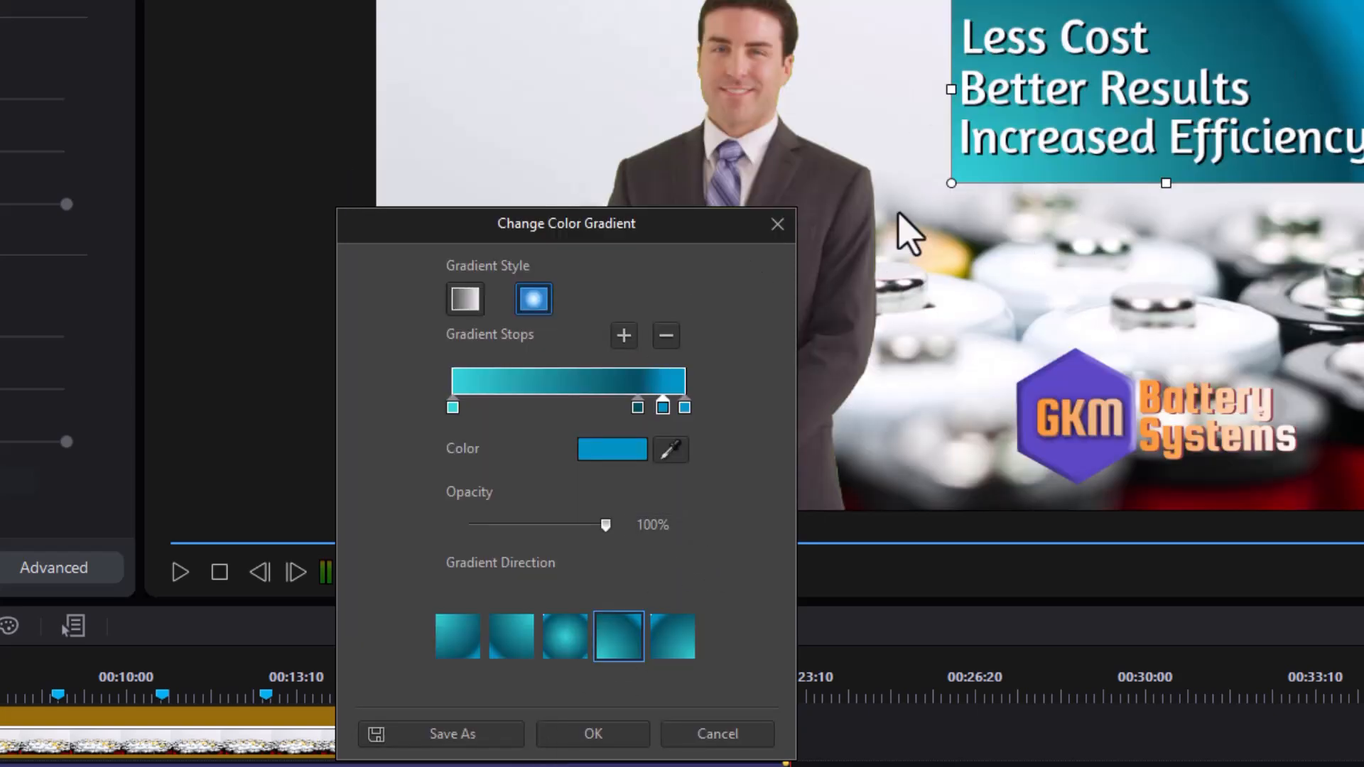
pyautogui.click(777, 224)
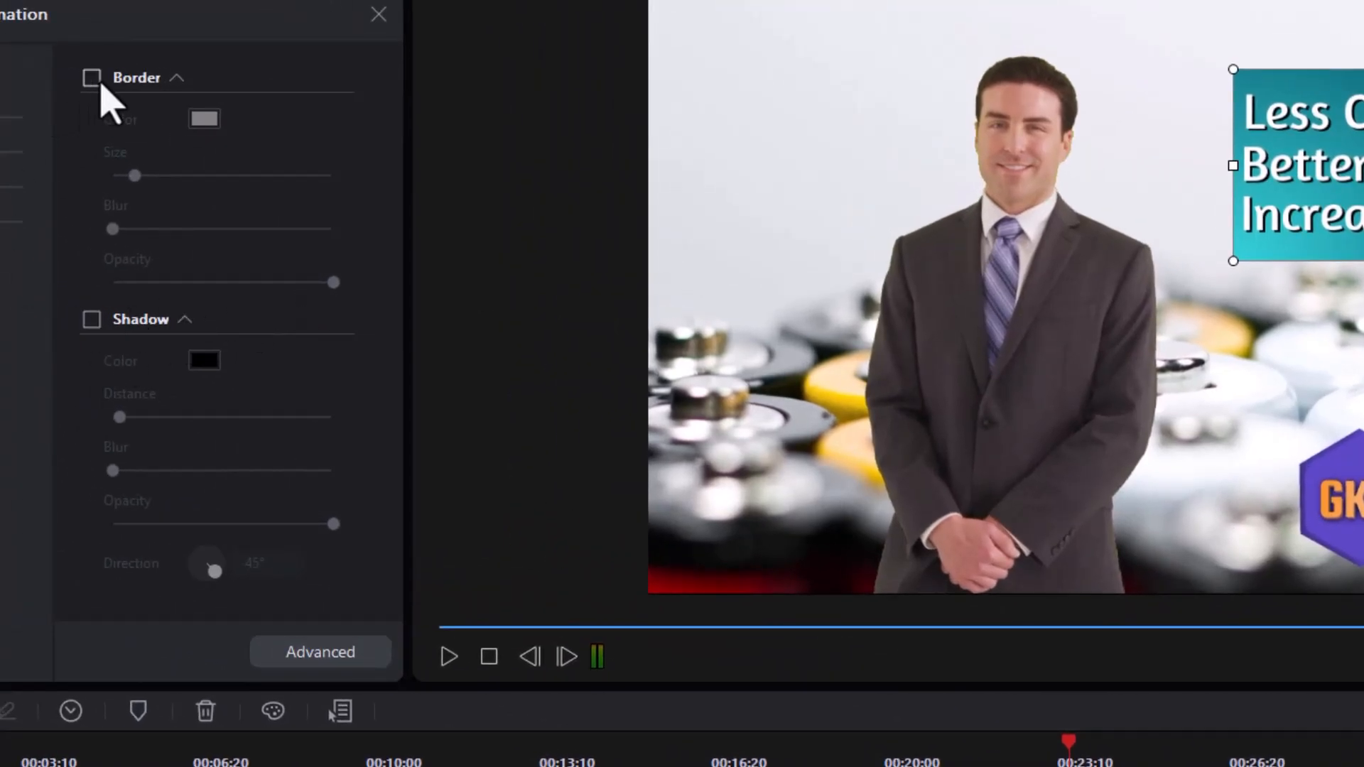
# Step: Enable a shadow on the color board, set its color to white #FFFFFF, and adjust the shadow distance
pyautogui.click(92, 321)
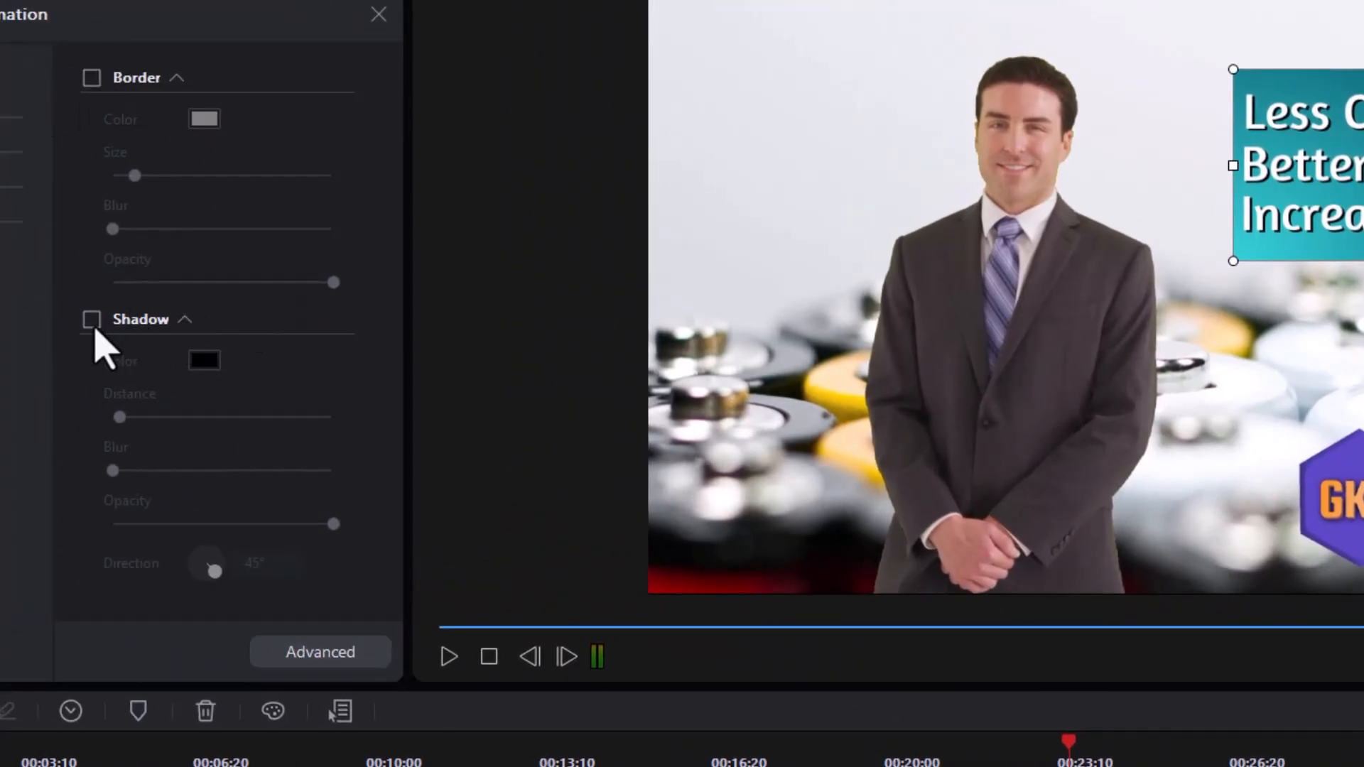
pyautogui.click(203, 361)
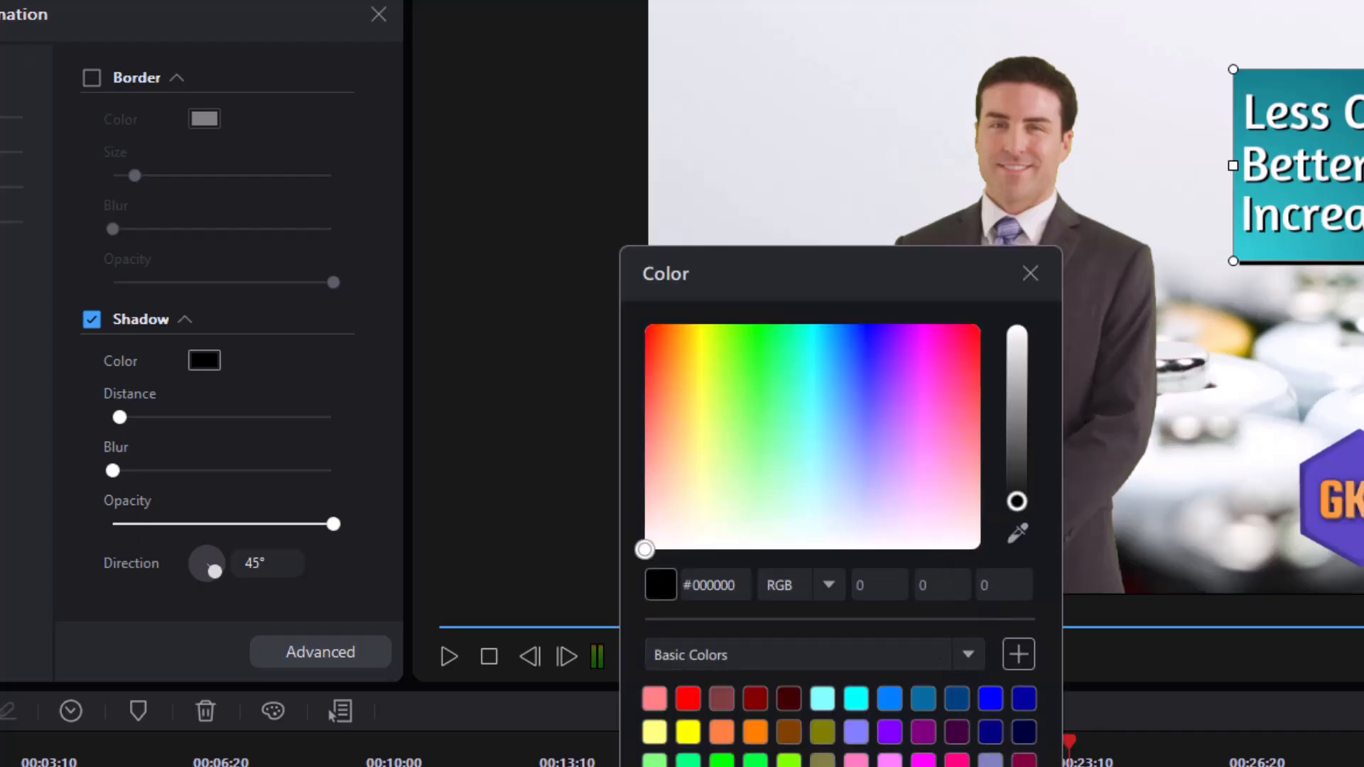
pyautogui.click(1023, 766)
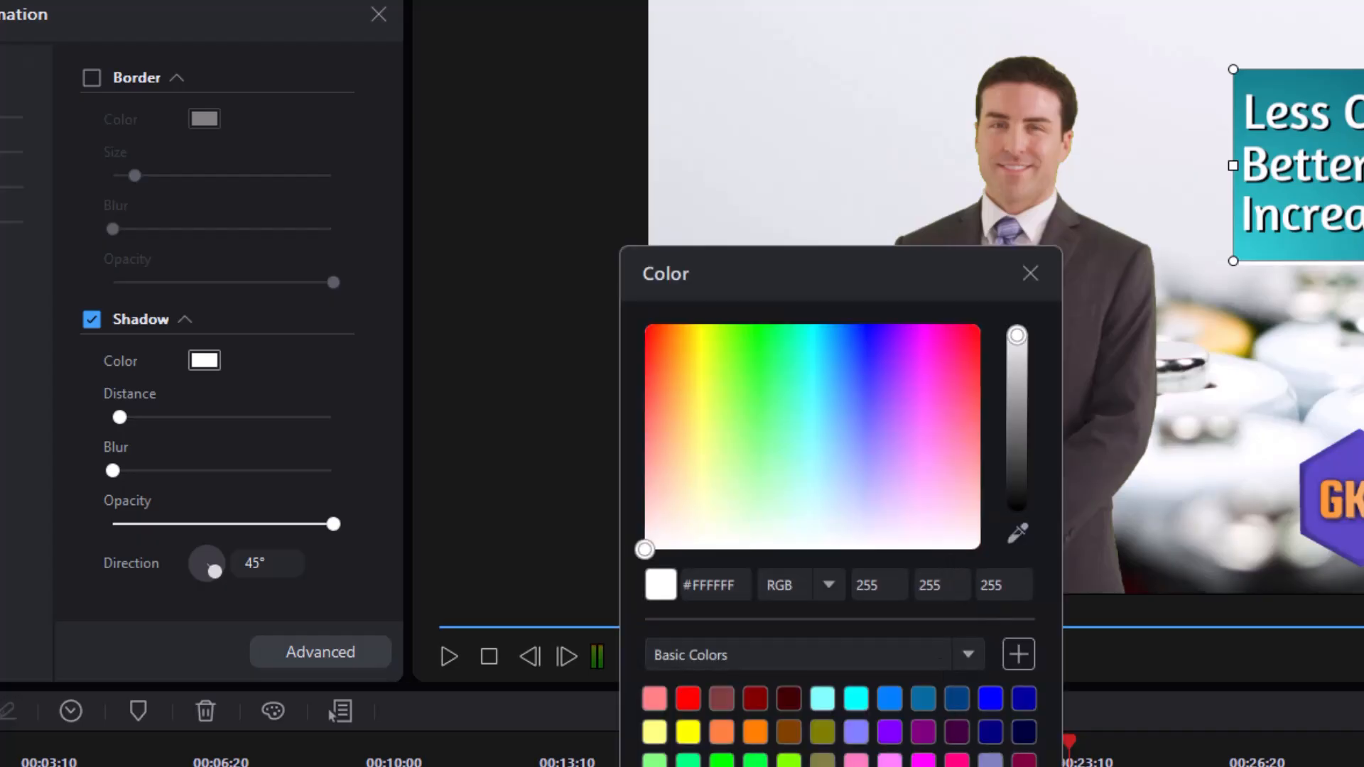
pyautogui.click(838, 766)
pyautogui.click(122, 418)
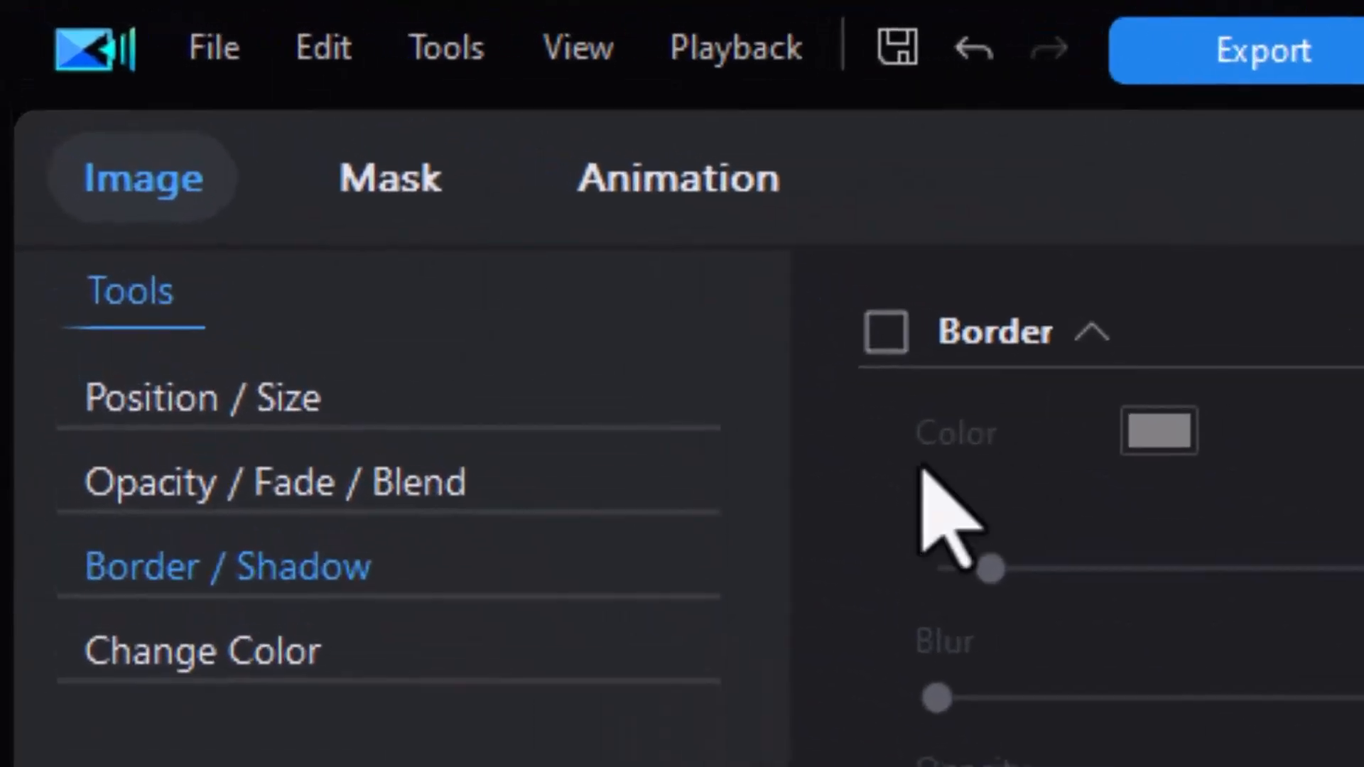
# Step: Try the Fade, Zoom Out/In and Wipe Soft entrance animations on the color board, and reset it to No Animation
pyautogui.click(691, 179)
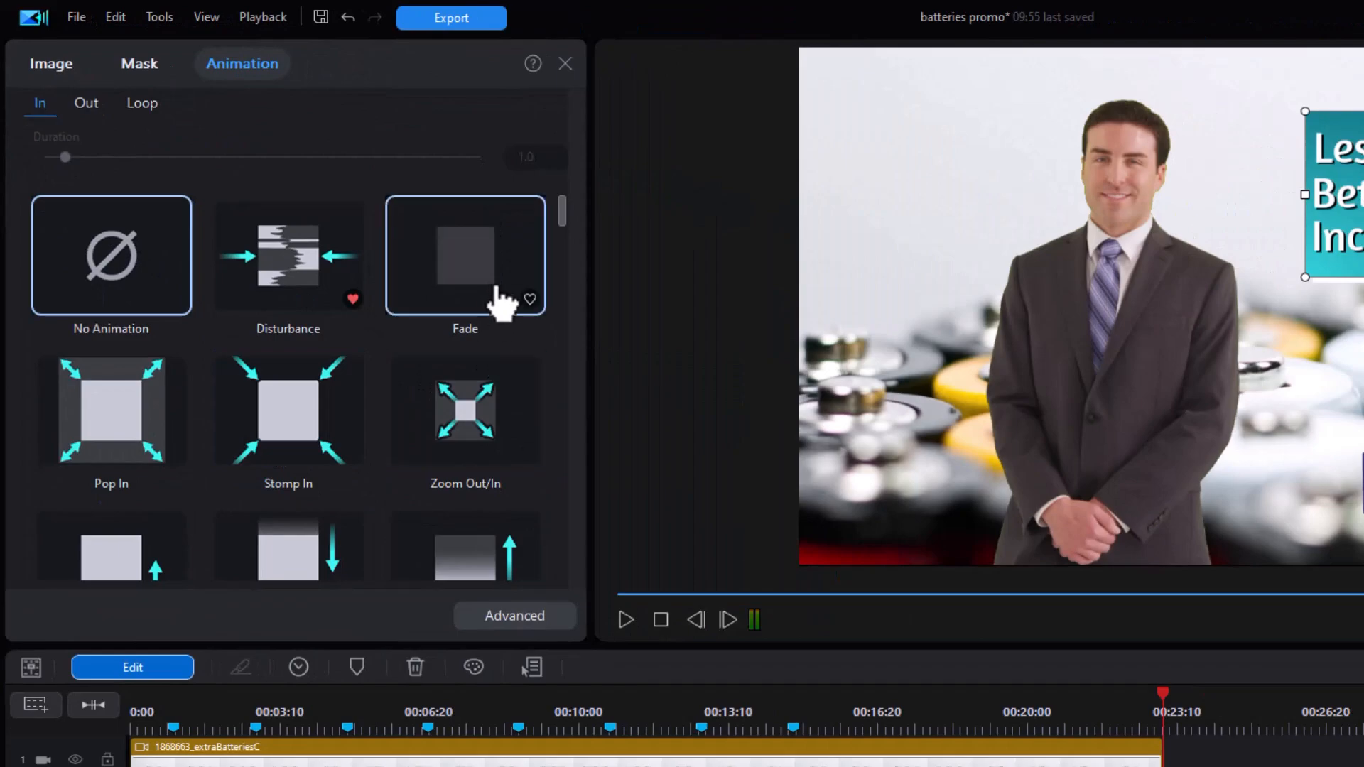
pyautogui.click(478, 260)
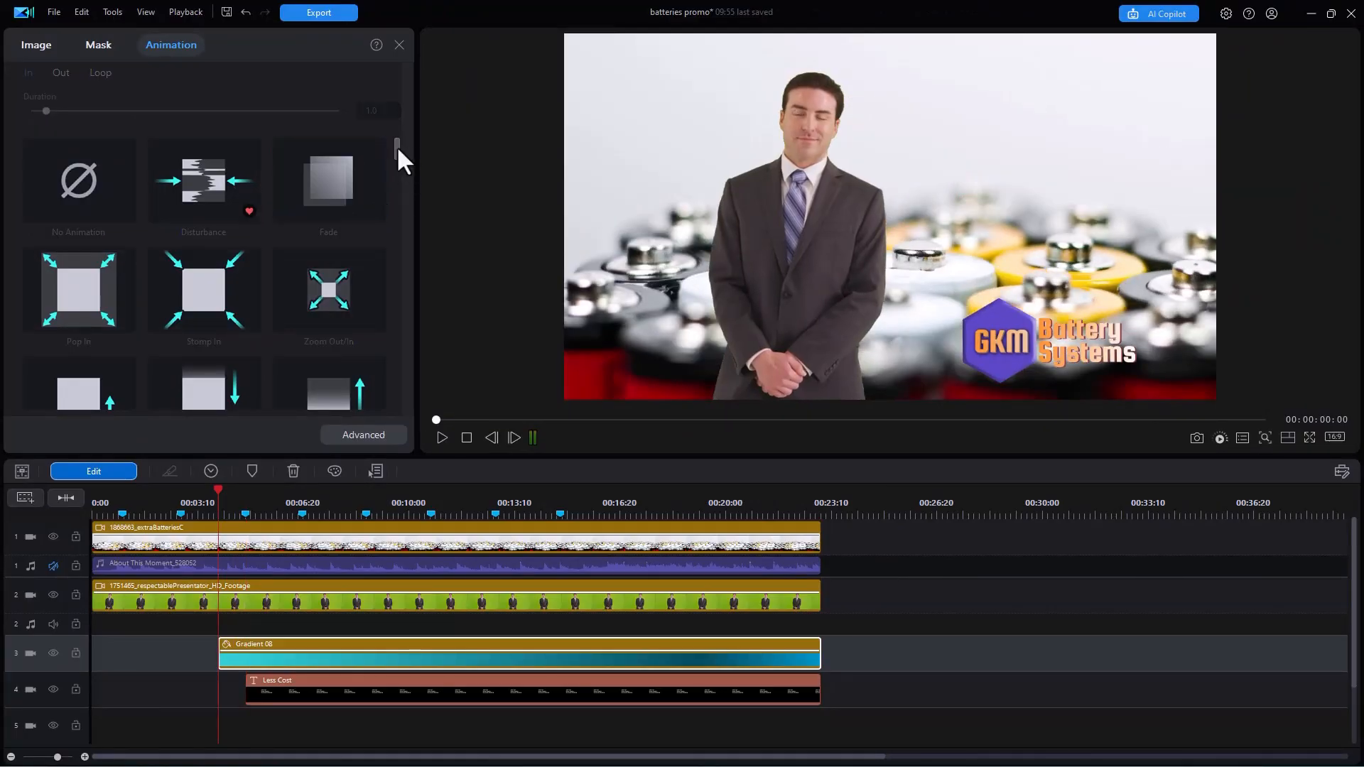
pyautogui.click(330, 306)
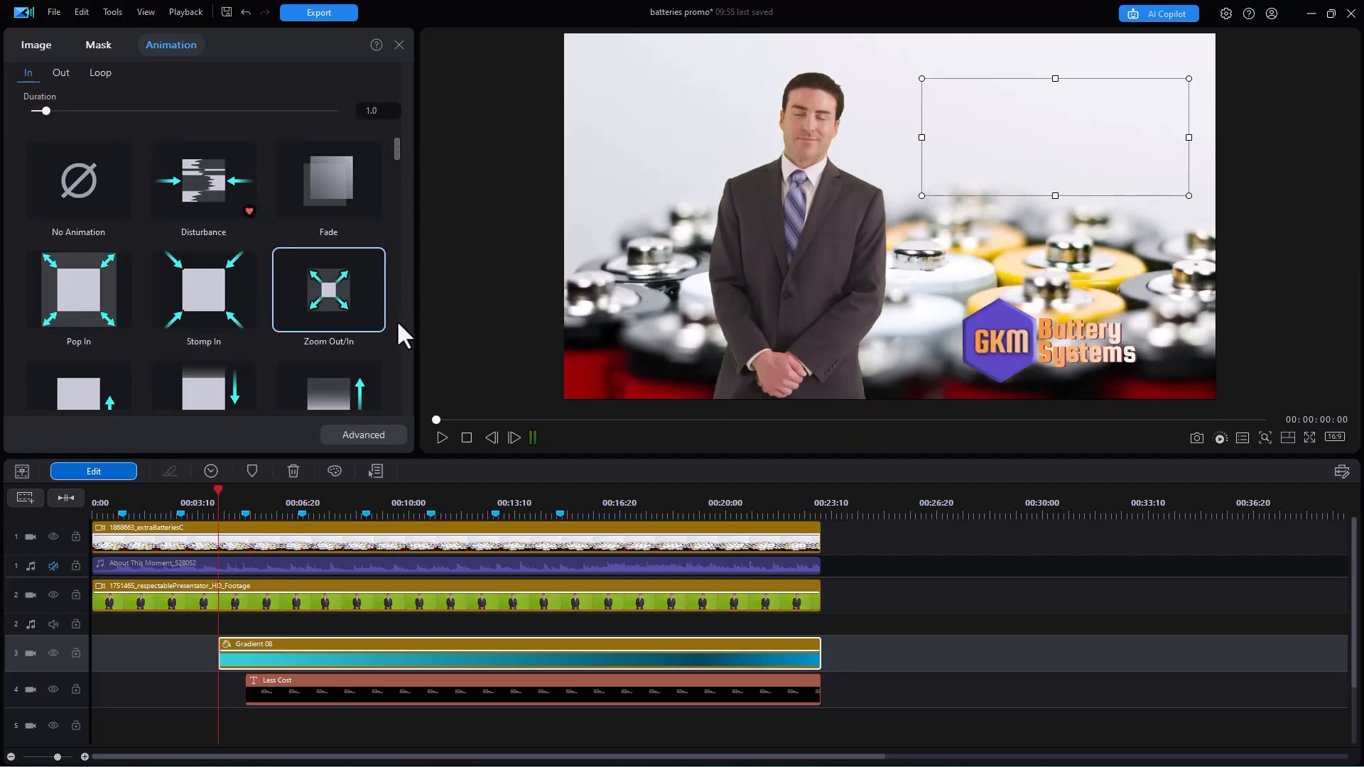
pyautogui.scroll(-5, 392, 323)
pyautogui.scroll(-3, 393, 325)
pyautogui.moveTo(398, 195); pyautogui.dragTo(399, 163)
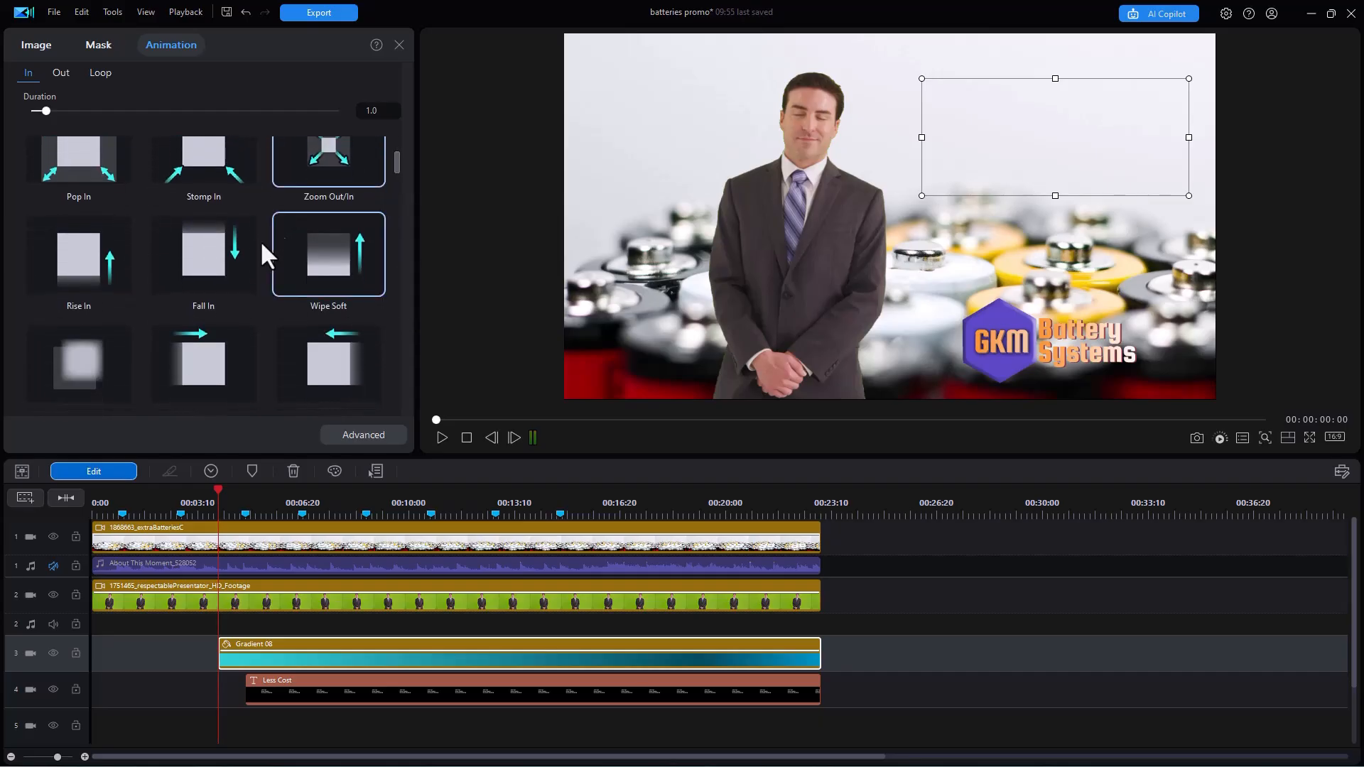
pyautogui.click(365, 266)
pyautogui.moveTo(397, 156); pyautogui.dragTo(395, 52)
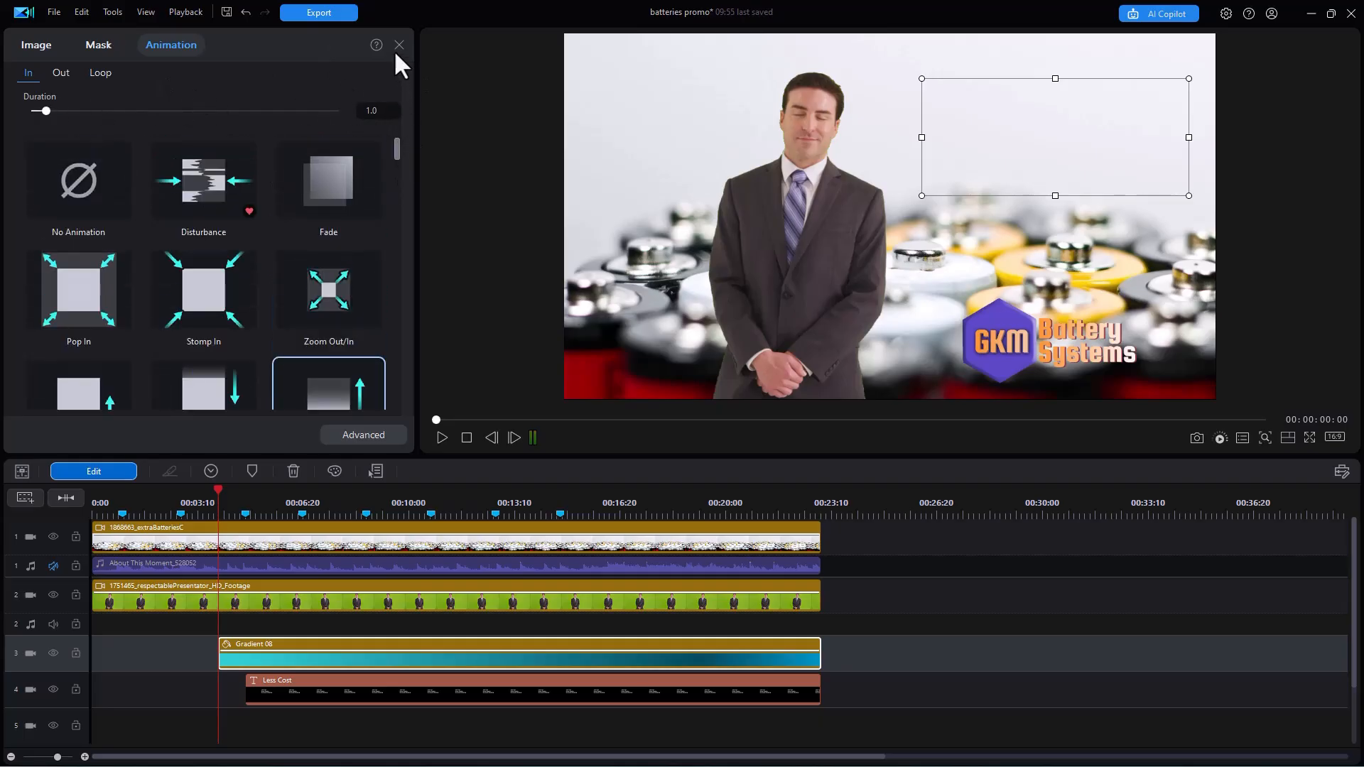
pyautogui.click(89, 185)
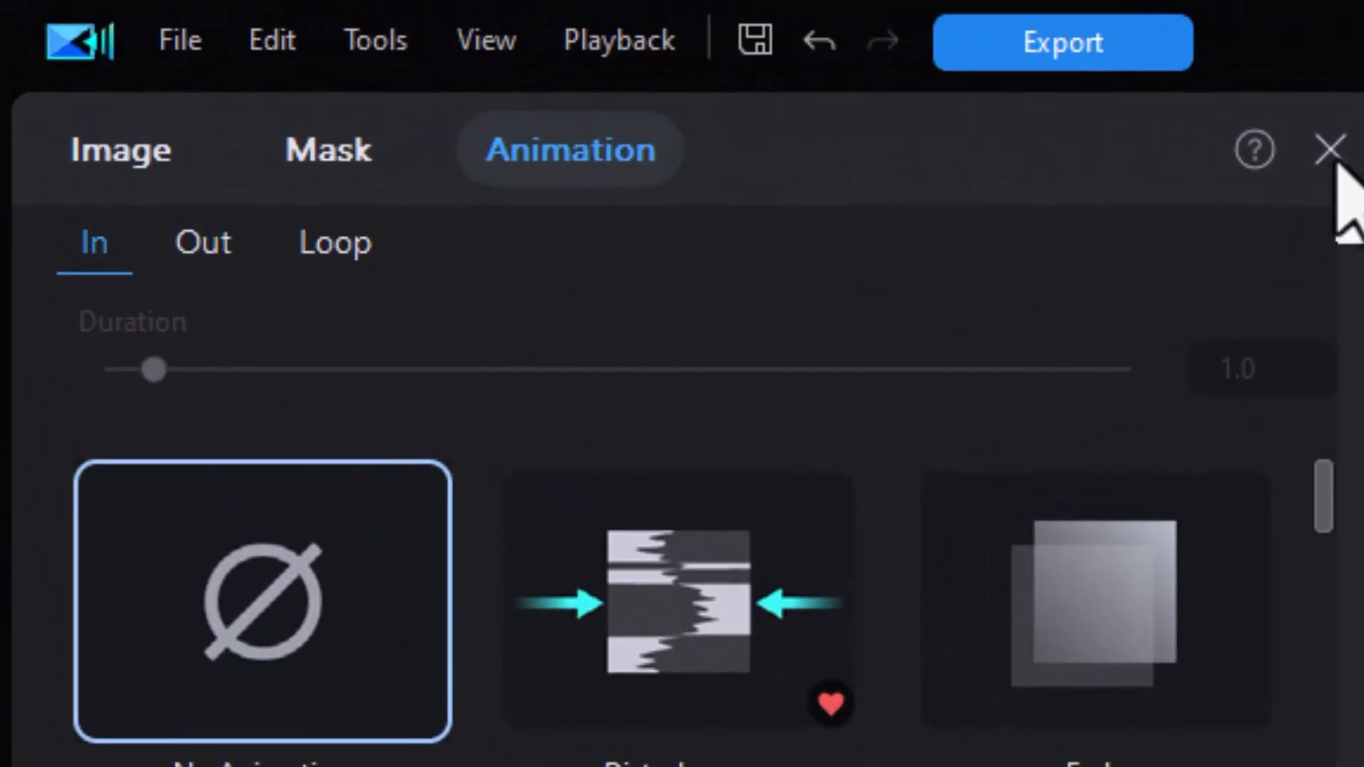
pyautogui.click(1334, 162)
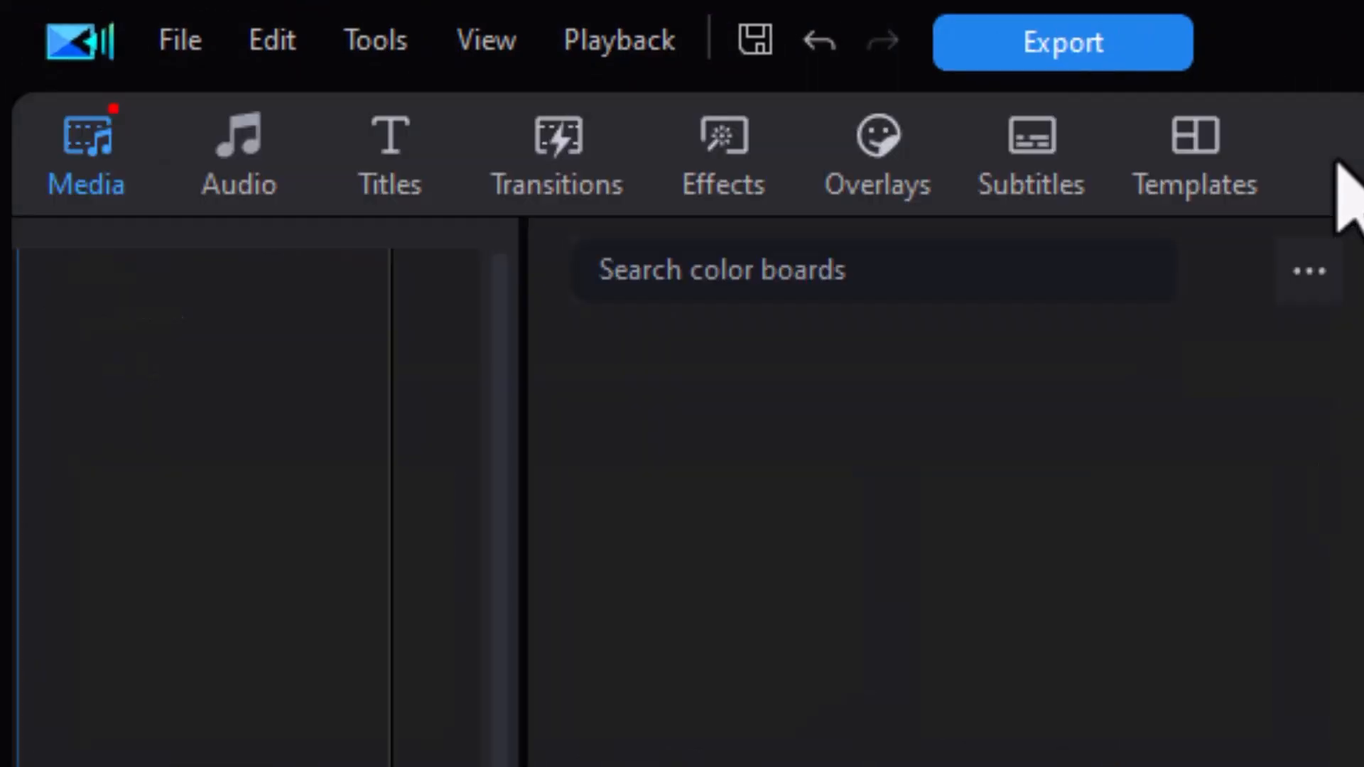
# Step: Apply the Shutter transition to the start of the color board and shorten it to end where the title begins
pyautogui.click(561, 156)
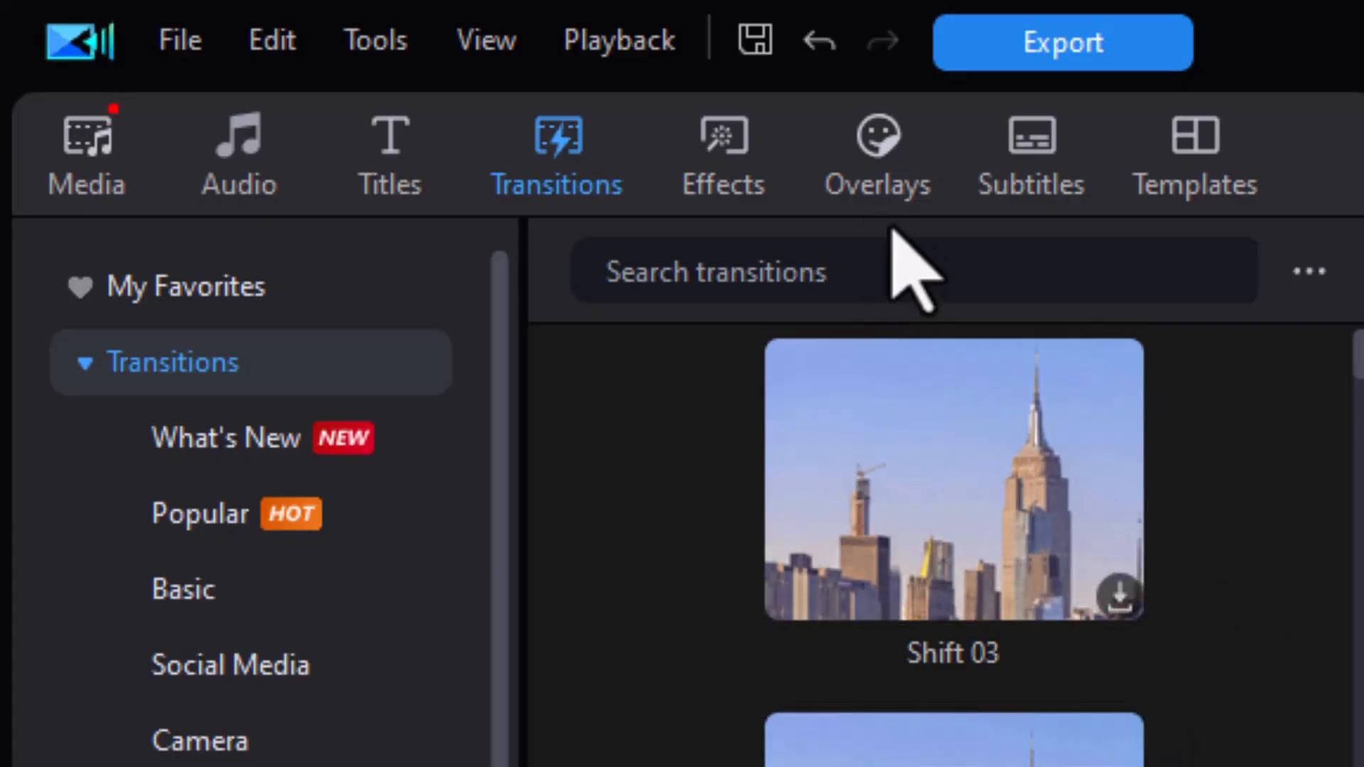
pyautogui.click(858, 272)
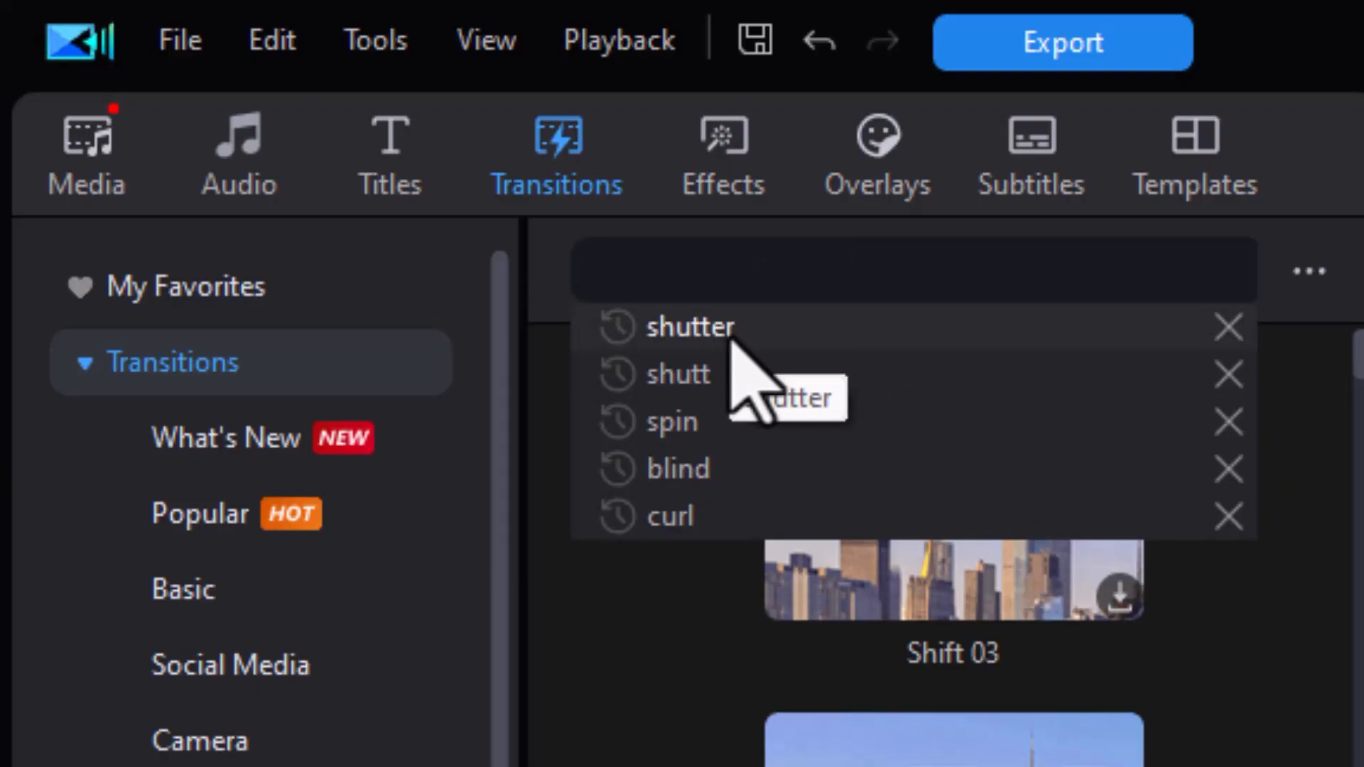
pyautogui.click(731, 339)
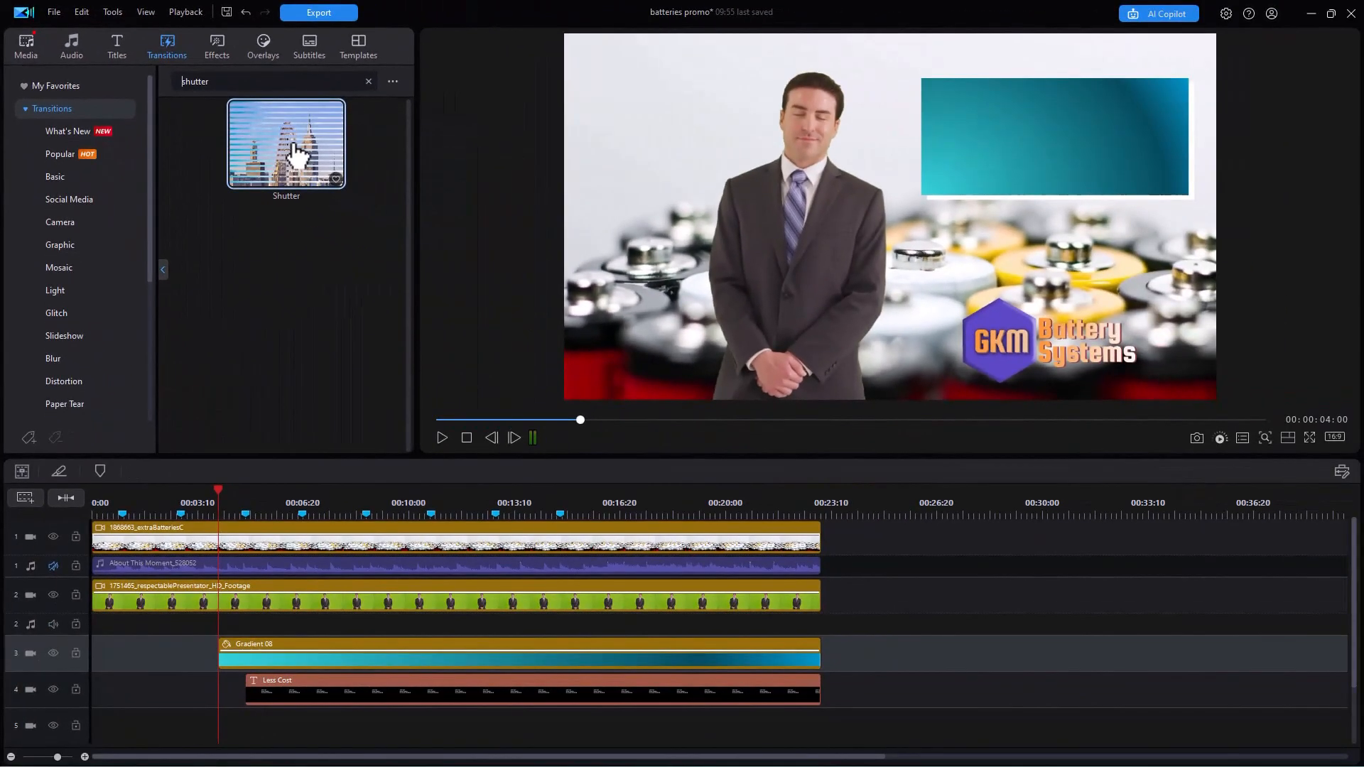
pyautogui.moveTo(294, 163); pyautogui.dragTo(238, 651)
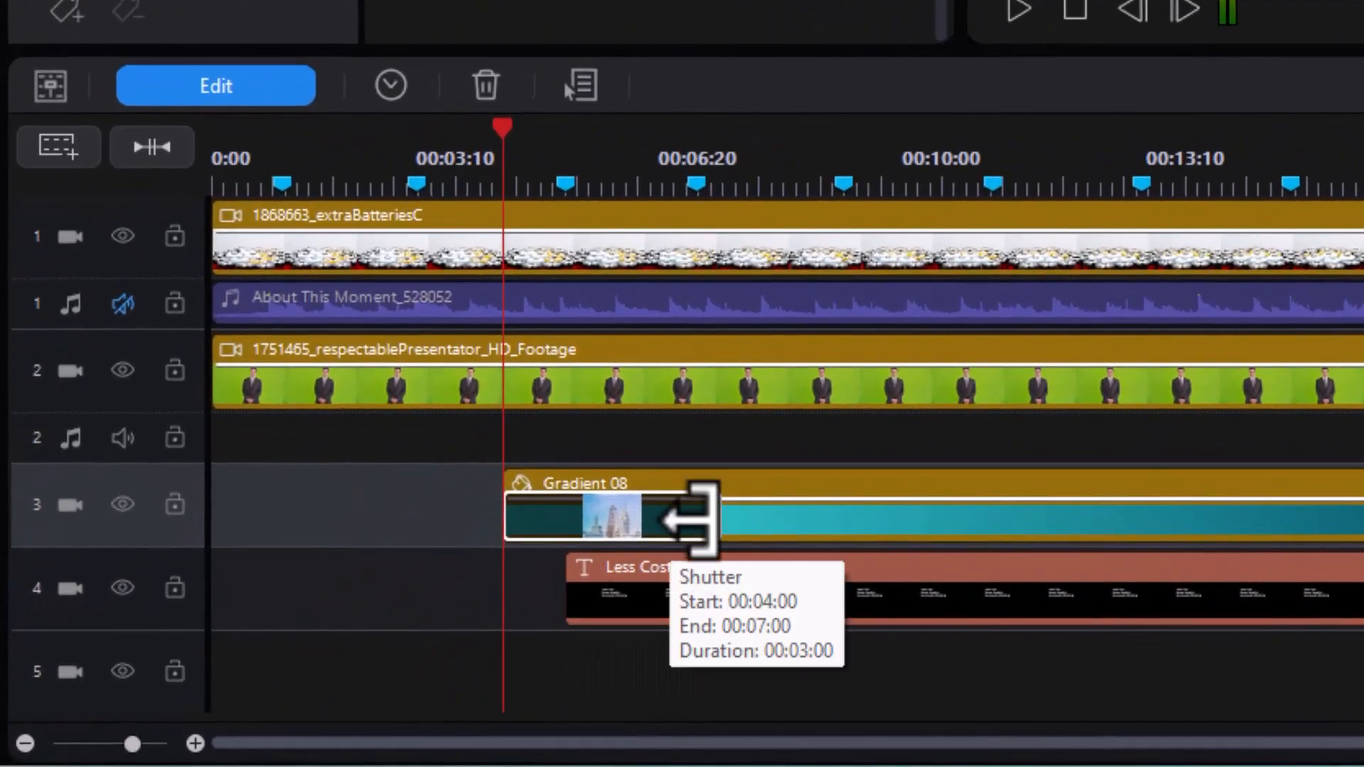
pyautogui.moveTo(703, 519); pyautogui.dragTo(566, 527)
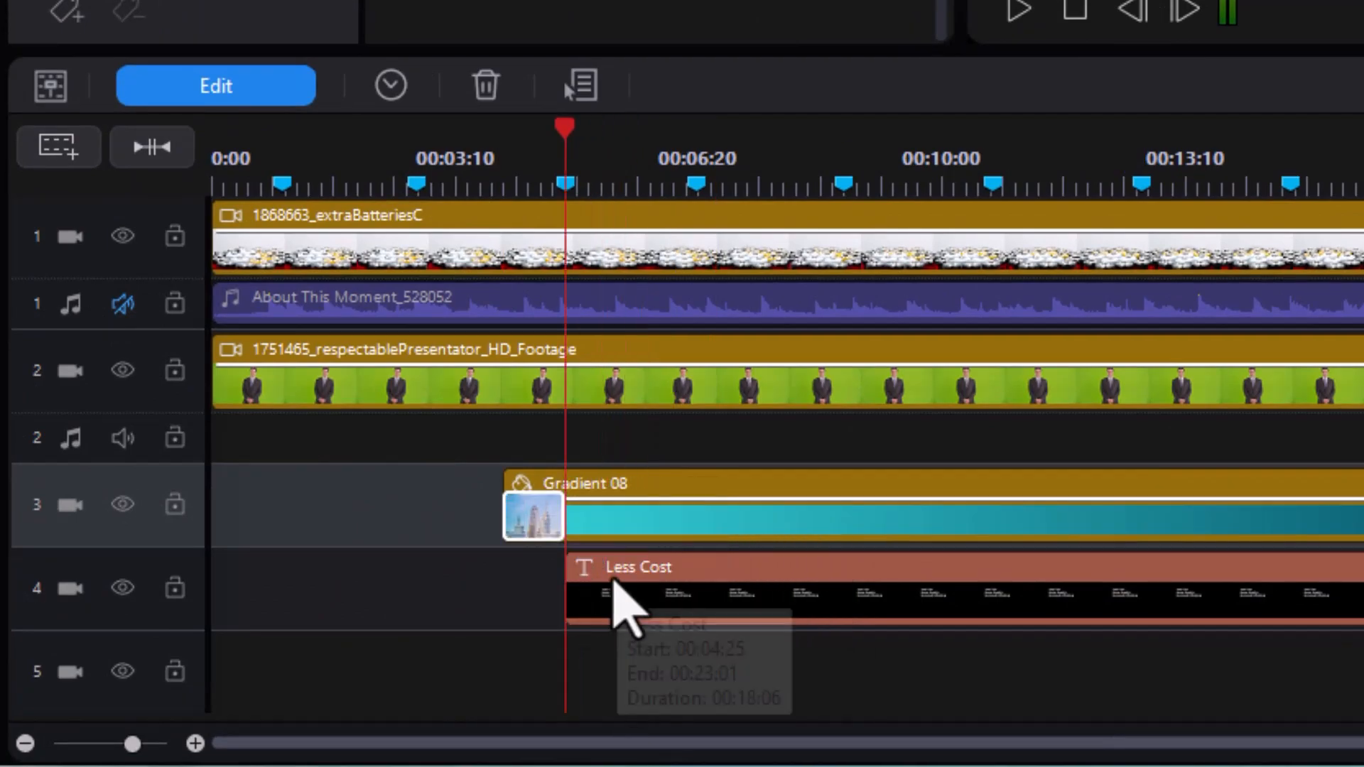
pyautogui.click(496, 183)
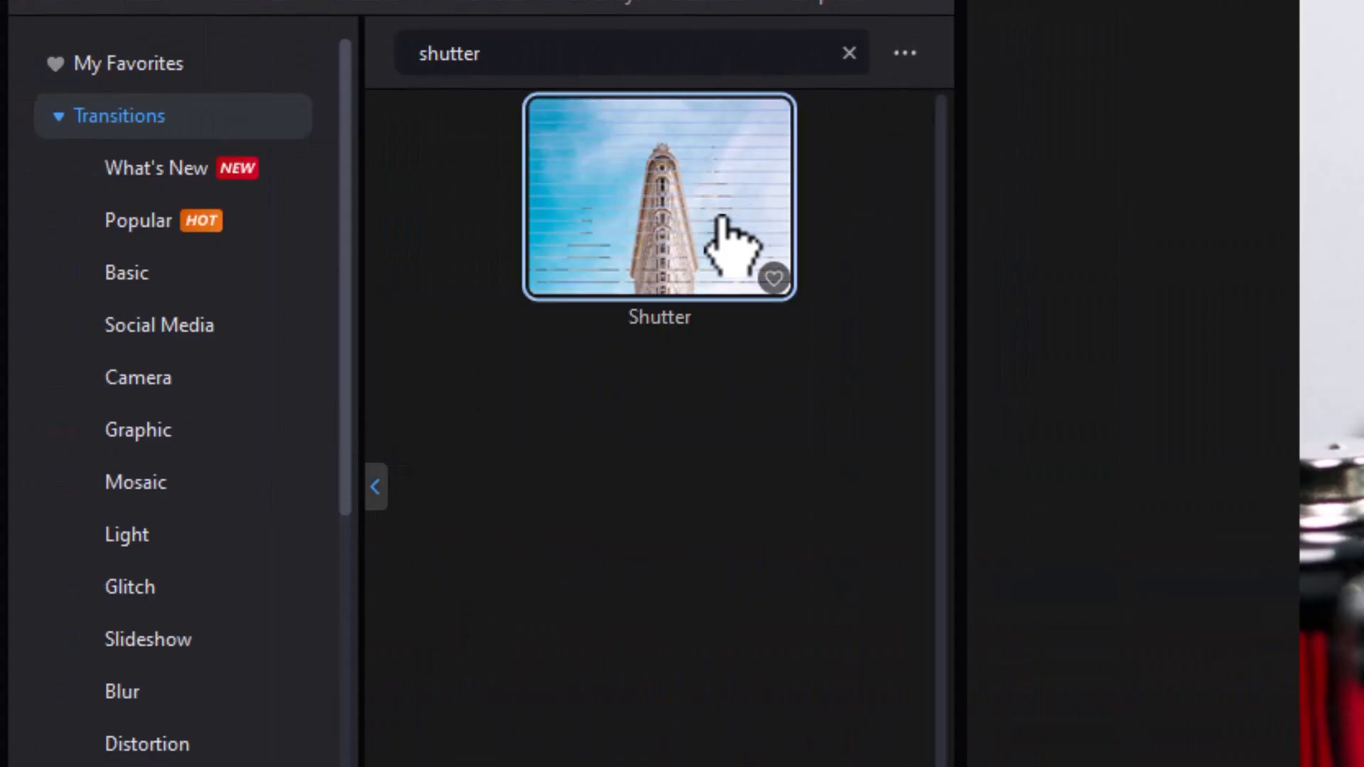
# Step: Search the transitions for "page", apply Page Curl to the start of the color board on track 3, and preview it
pyautogui.click(848, 56)
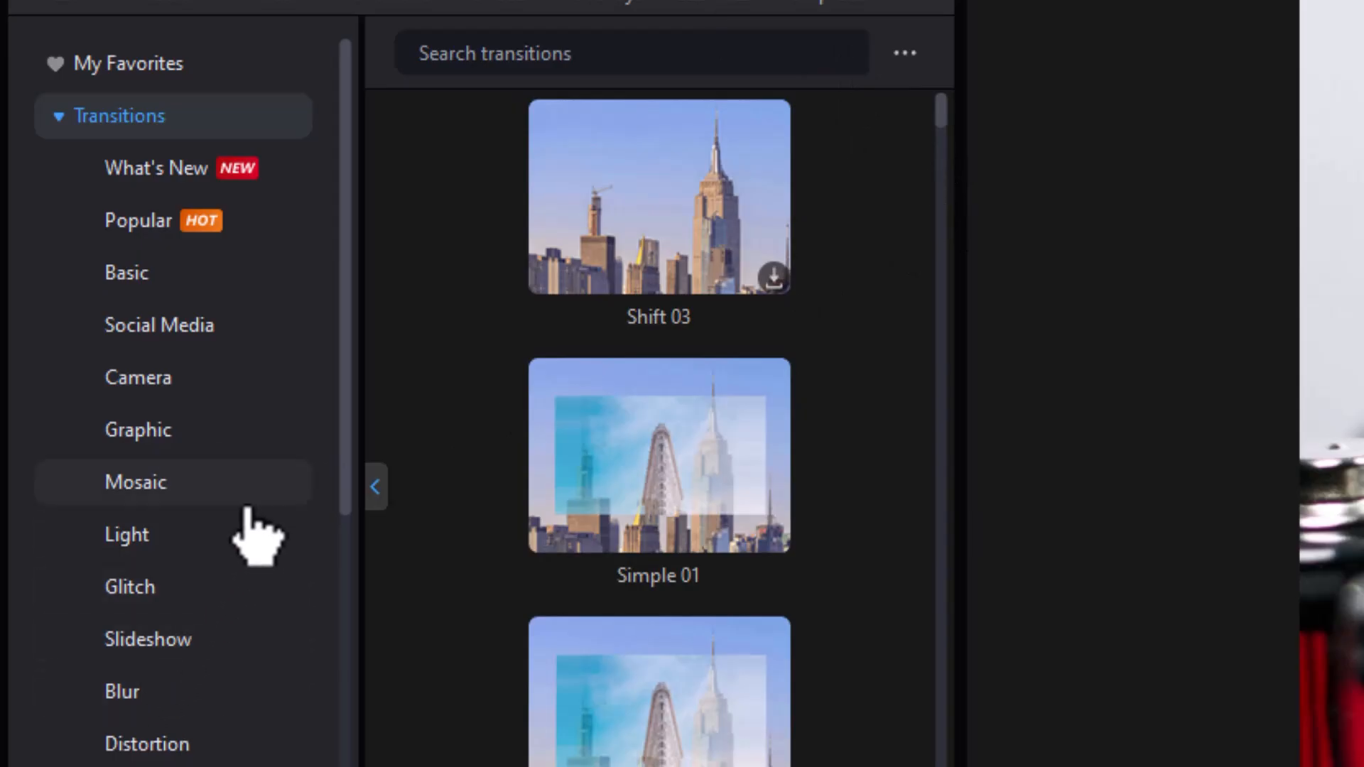
pyautogui.click(206, 643)
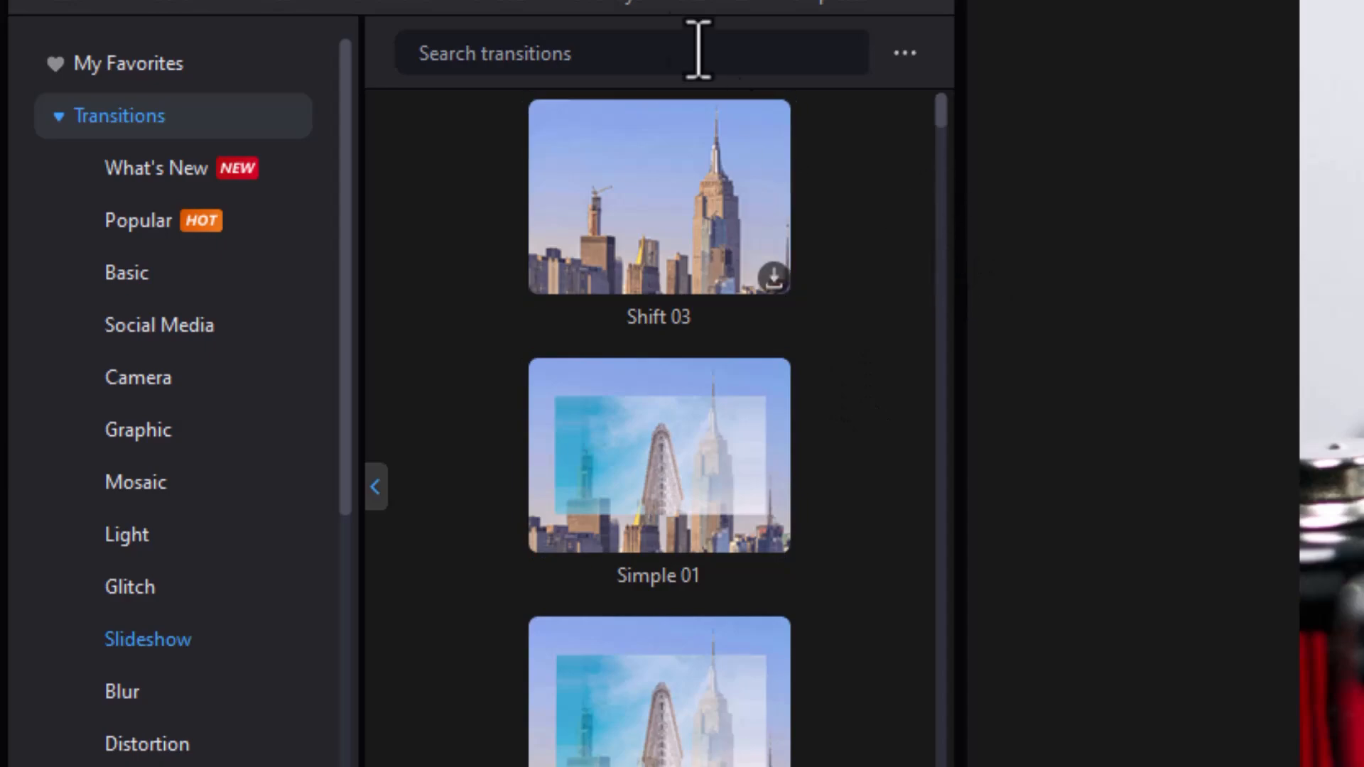
pyautogui.click(611, 51)
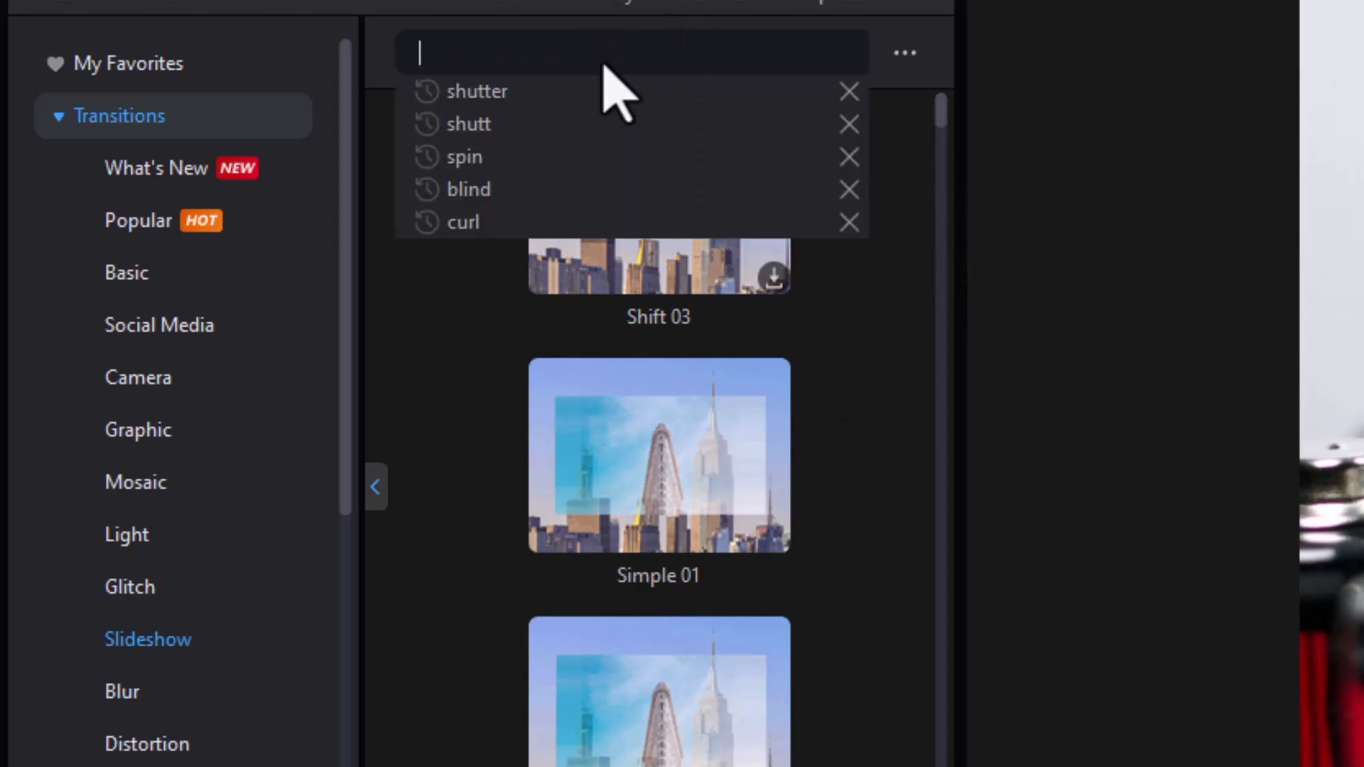
pyautogui.write('page')
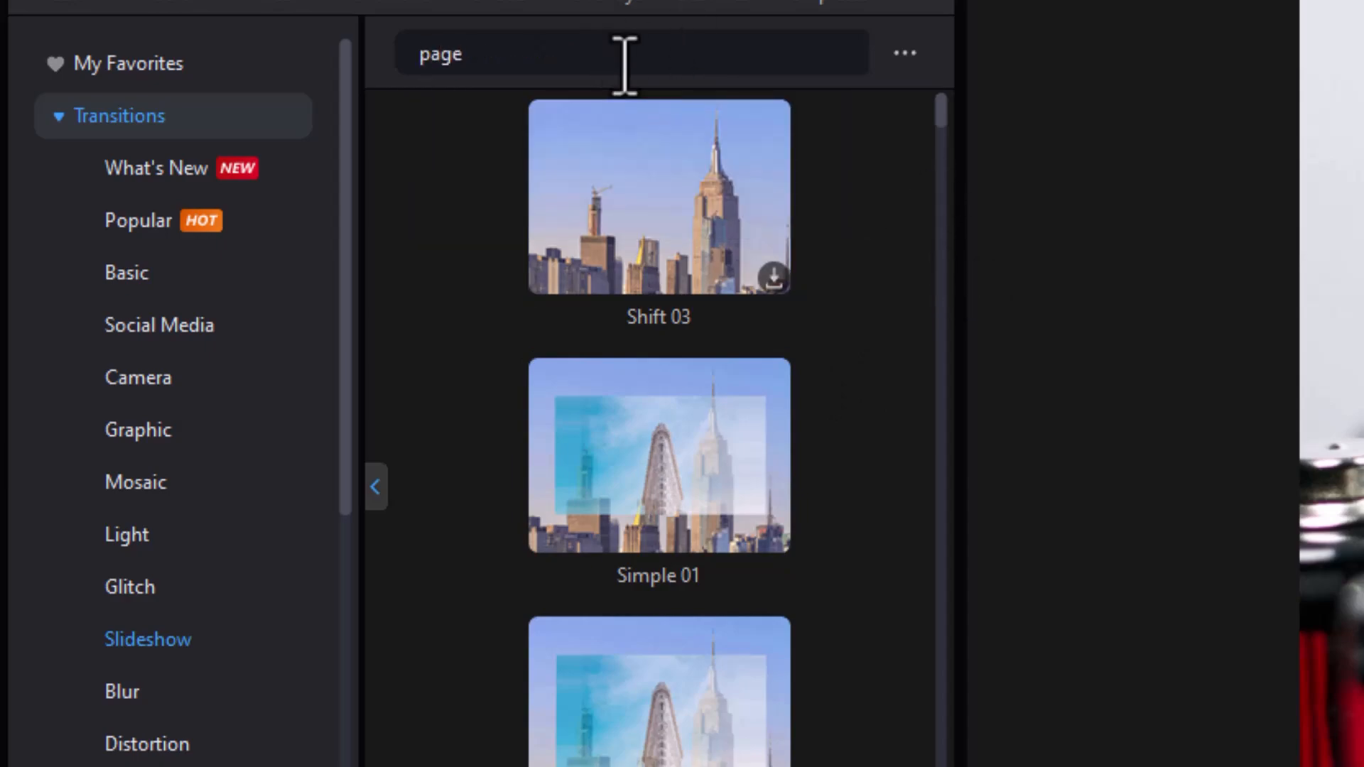
pyautogui.press('Return')
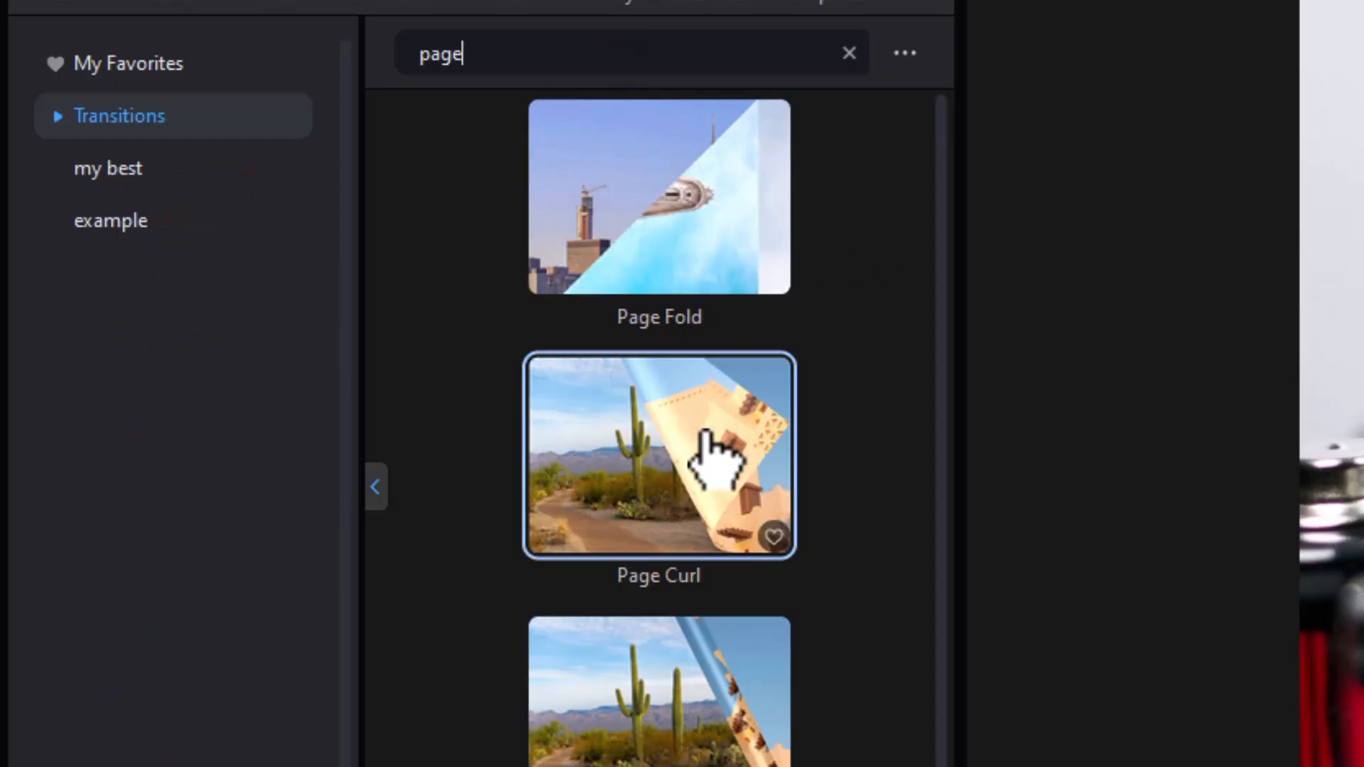
pyautogui.moveTo(686, 443); pyautogui.dragTo(226, 661)
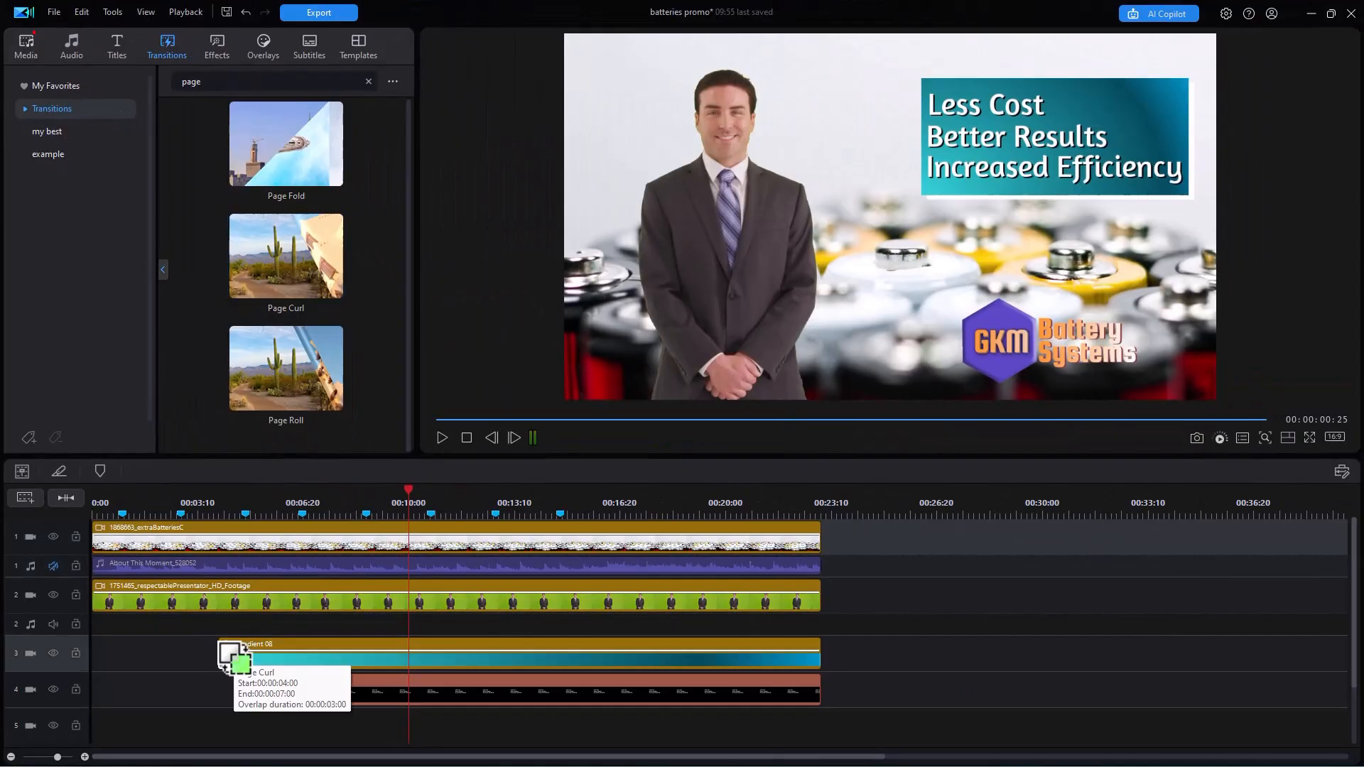
pyautogui.click(213, 507)
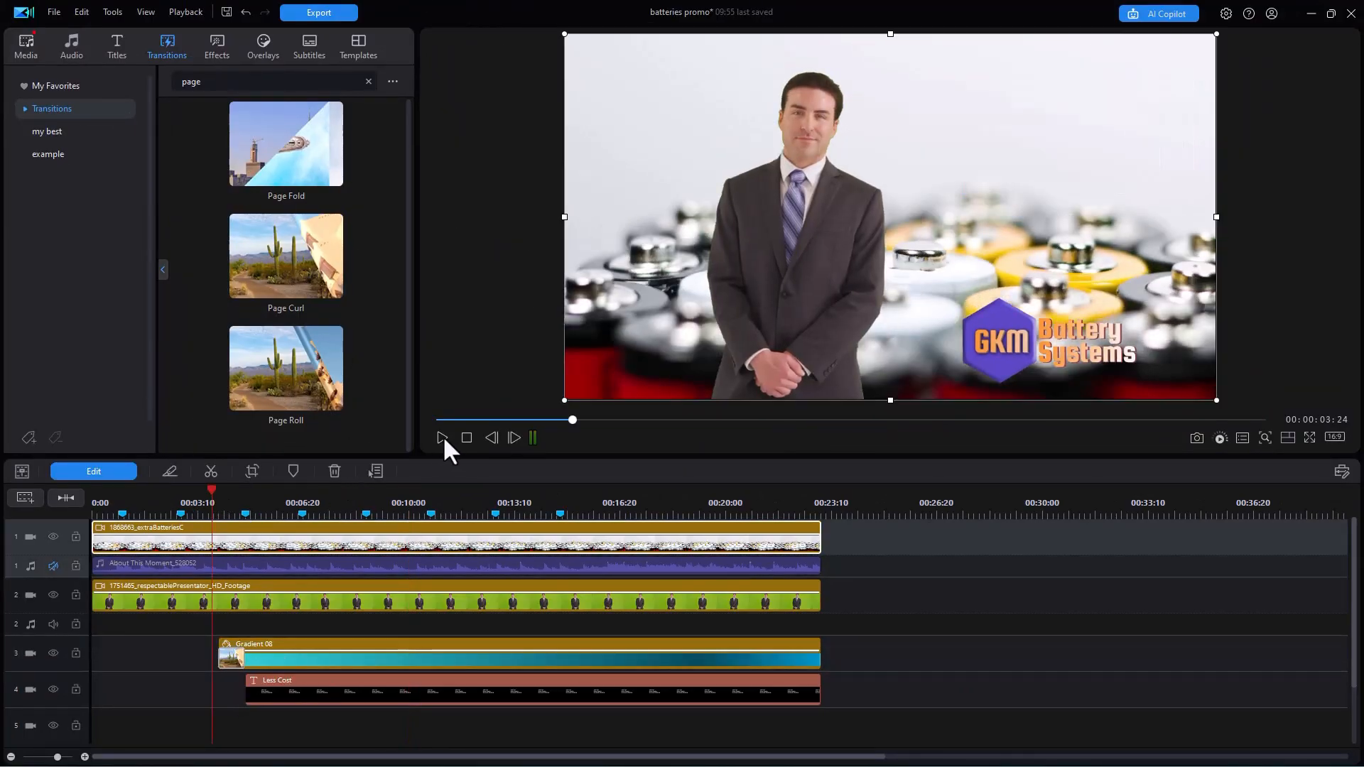
pyautogui.click(442, 436)
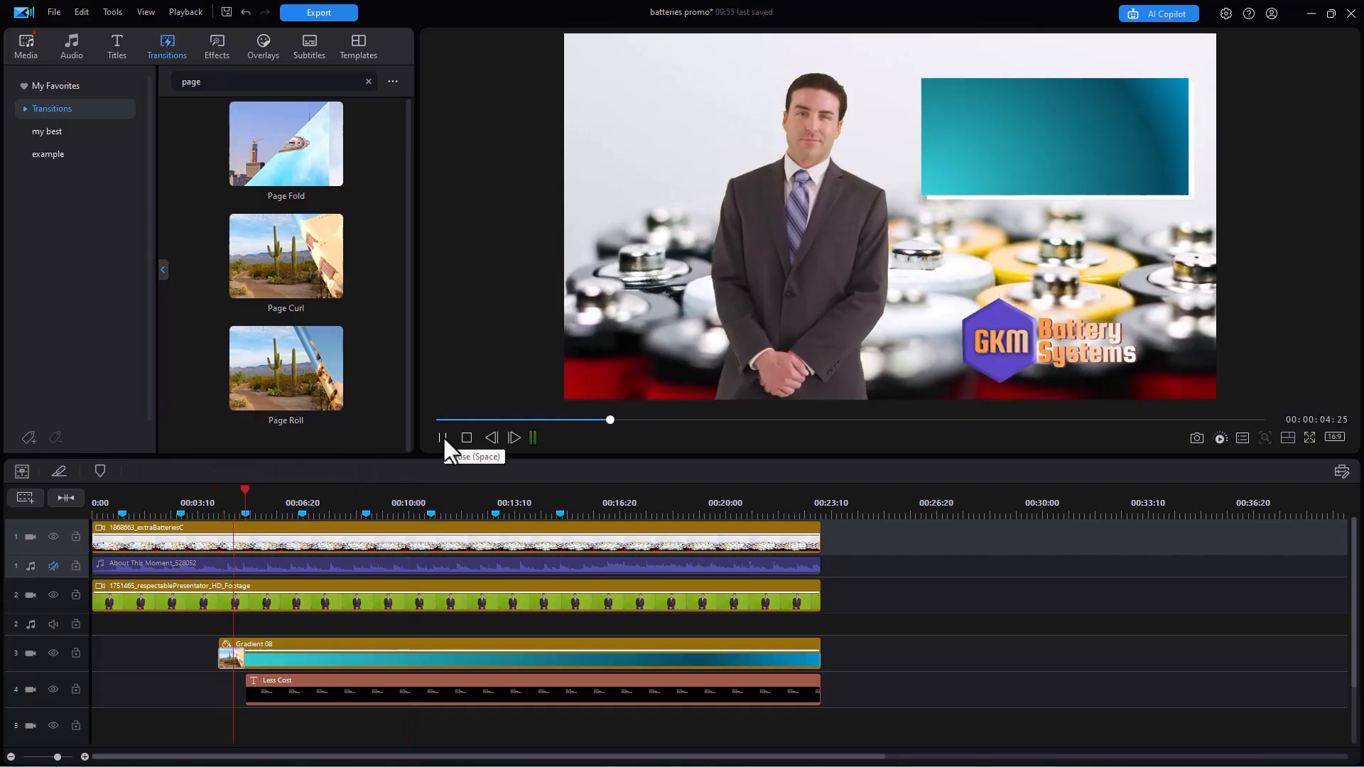
pyautogui.click(442, 436)
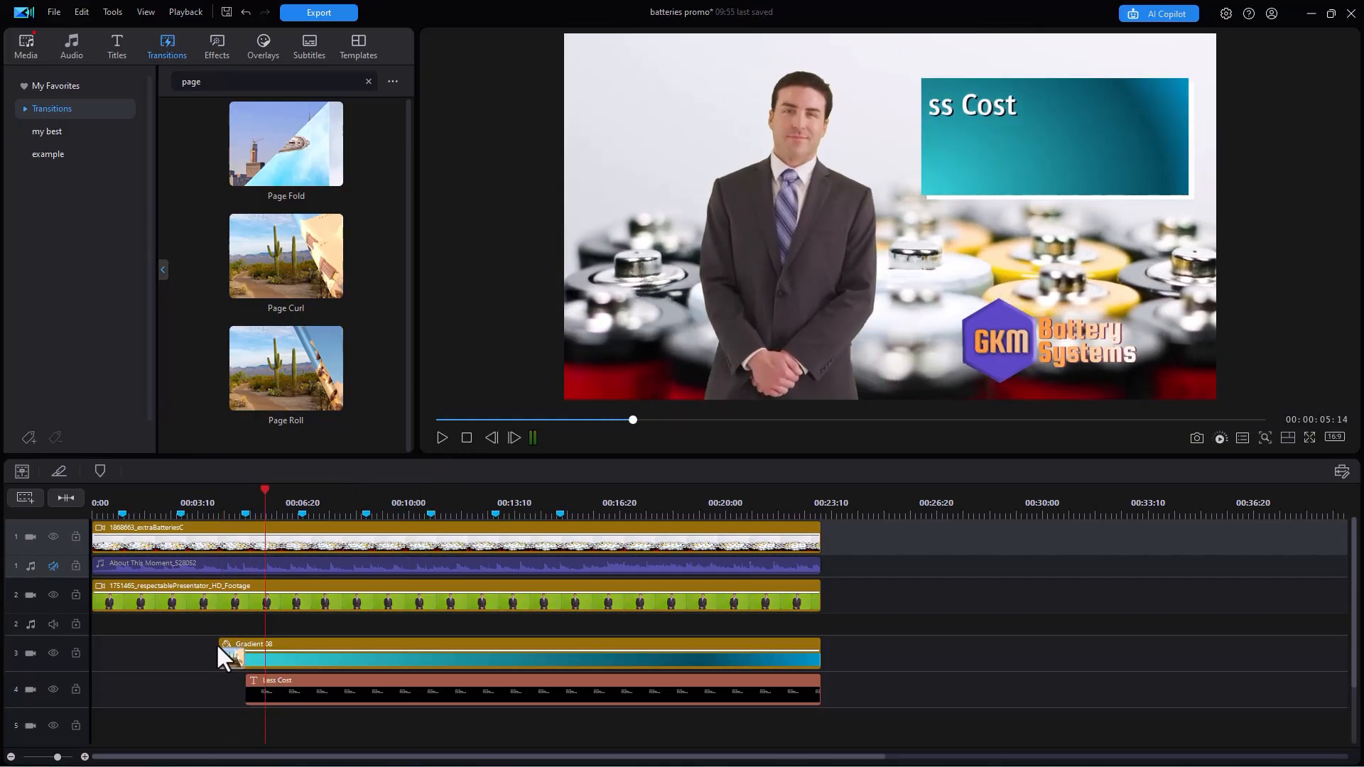
# Step: Extend the color board's beginning back to 00:03:05 on track 3 using Trim Only
pyautogui.moveTo(228, 647); pyautogui.dragTo(193, 647)
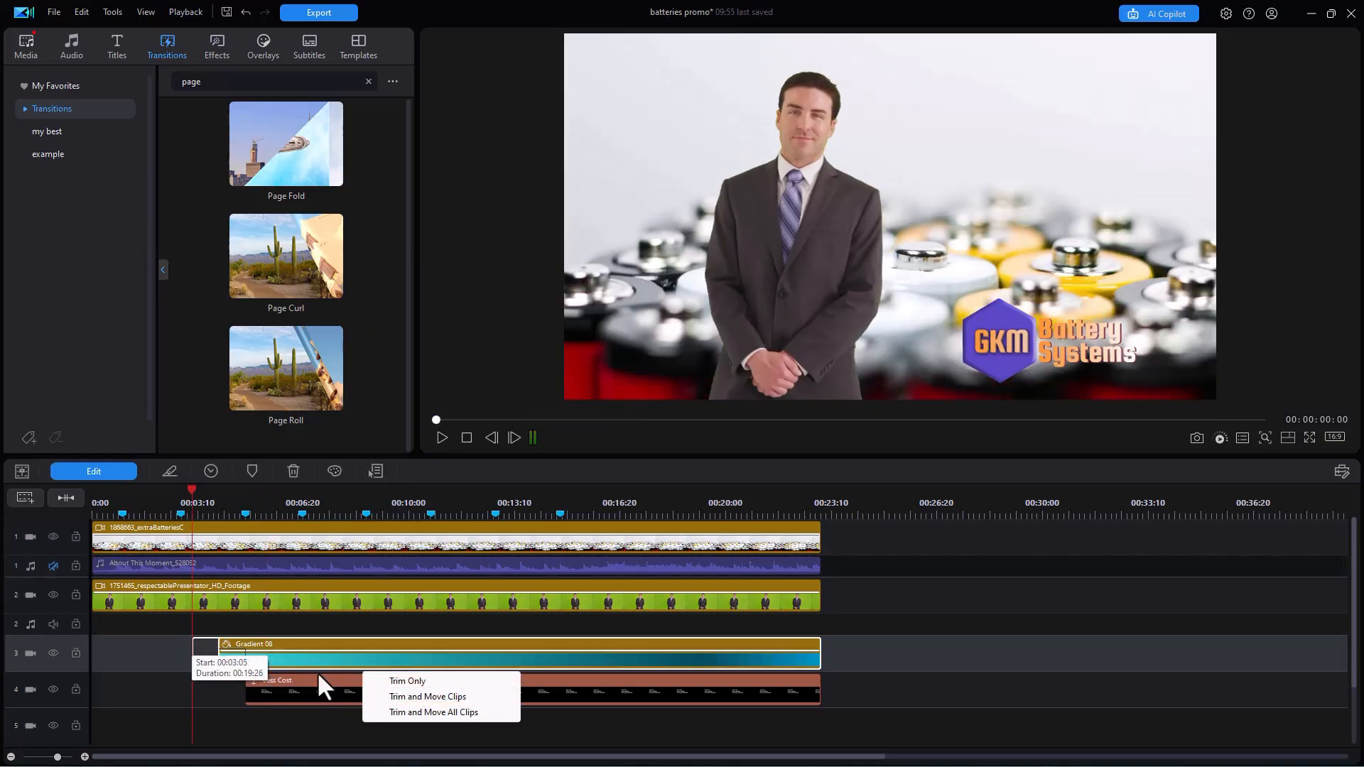
pyautogui.click(402, 681)
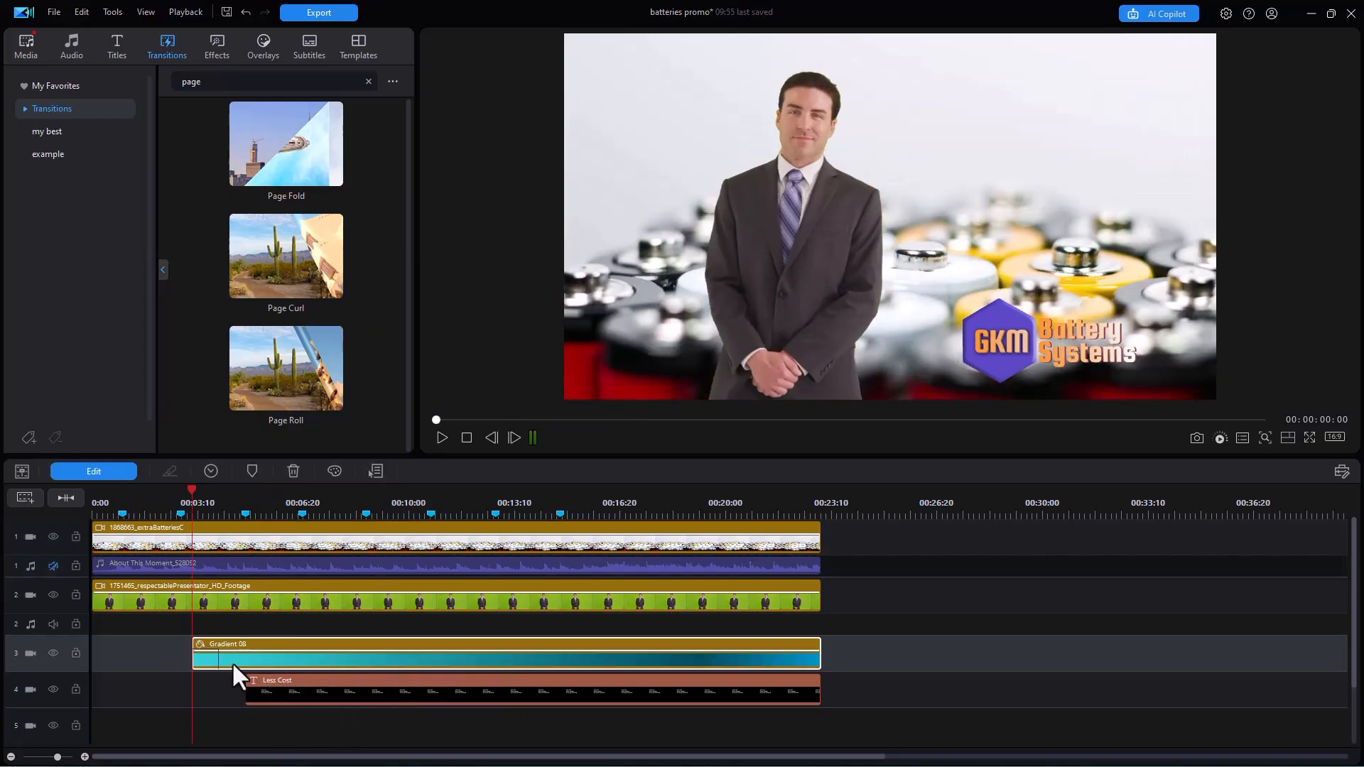
# Step: Extend the Page Curl transition on the color board to end at 00:04:25, for a duration of 00:01:20, and preview it
pyautogui.click(215, 661)
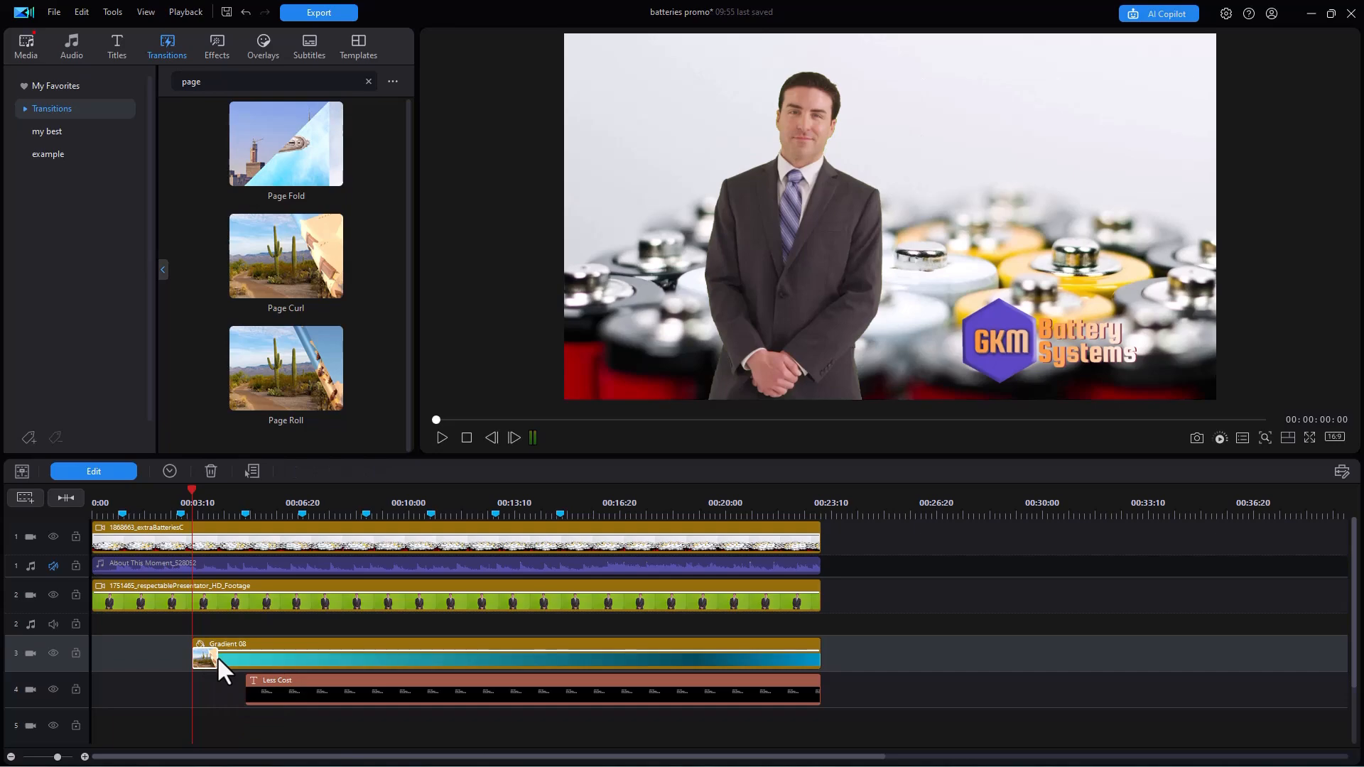
pyautogui.moveTo(205, 659); pyautogui.dragTo(236, 661)
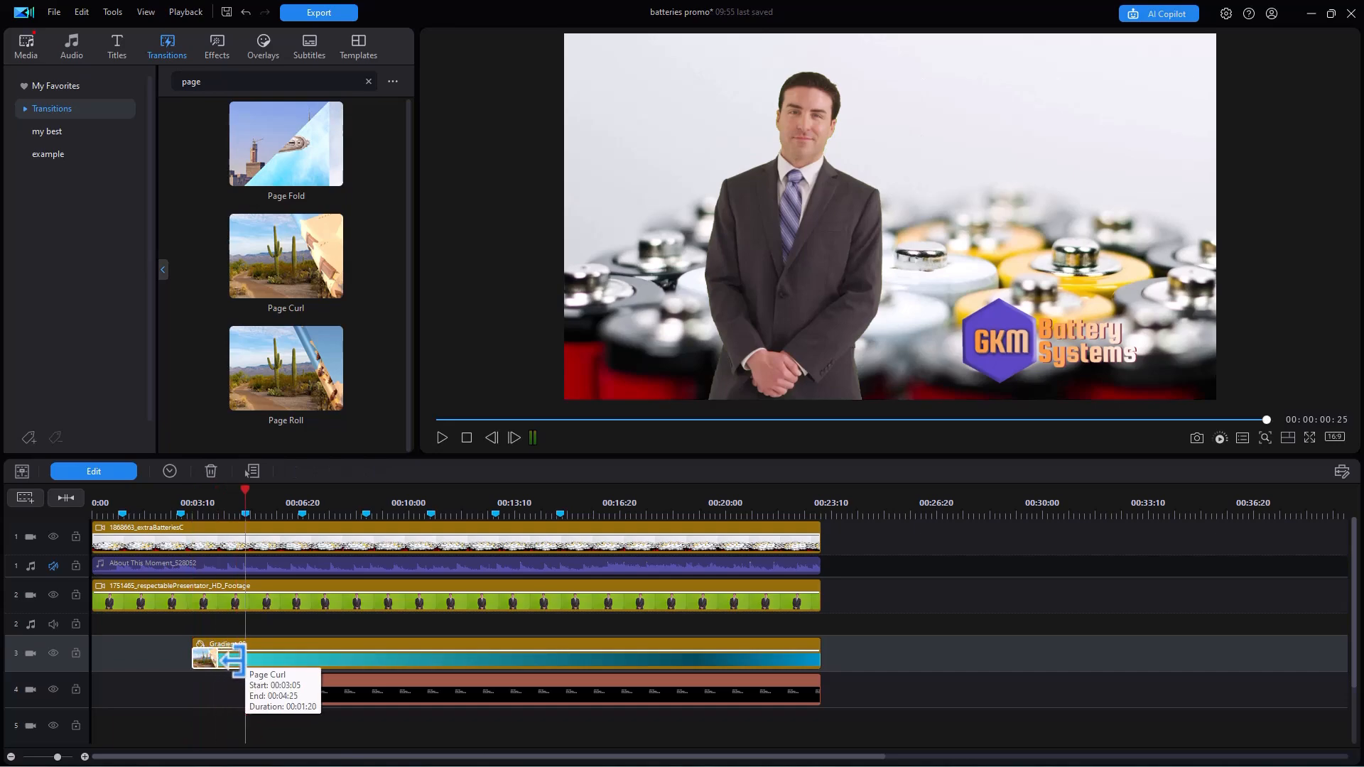
pyautogui.click(169, 507)
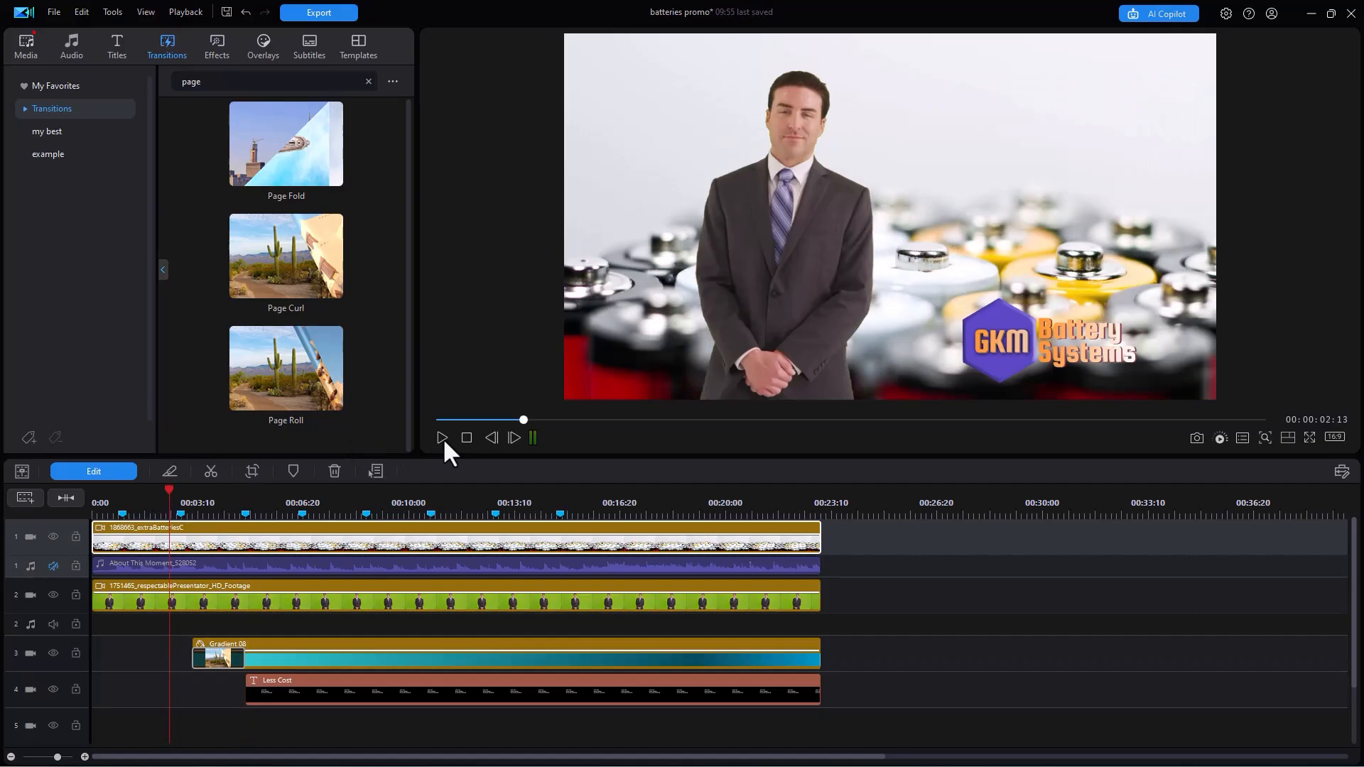
pyautogui.click(441, 438)
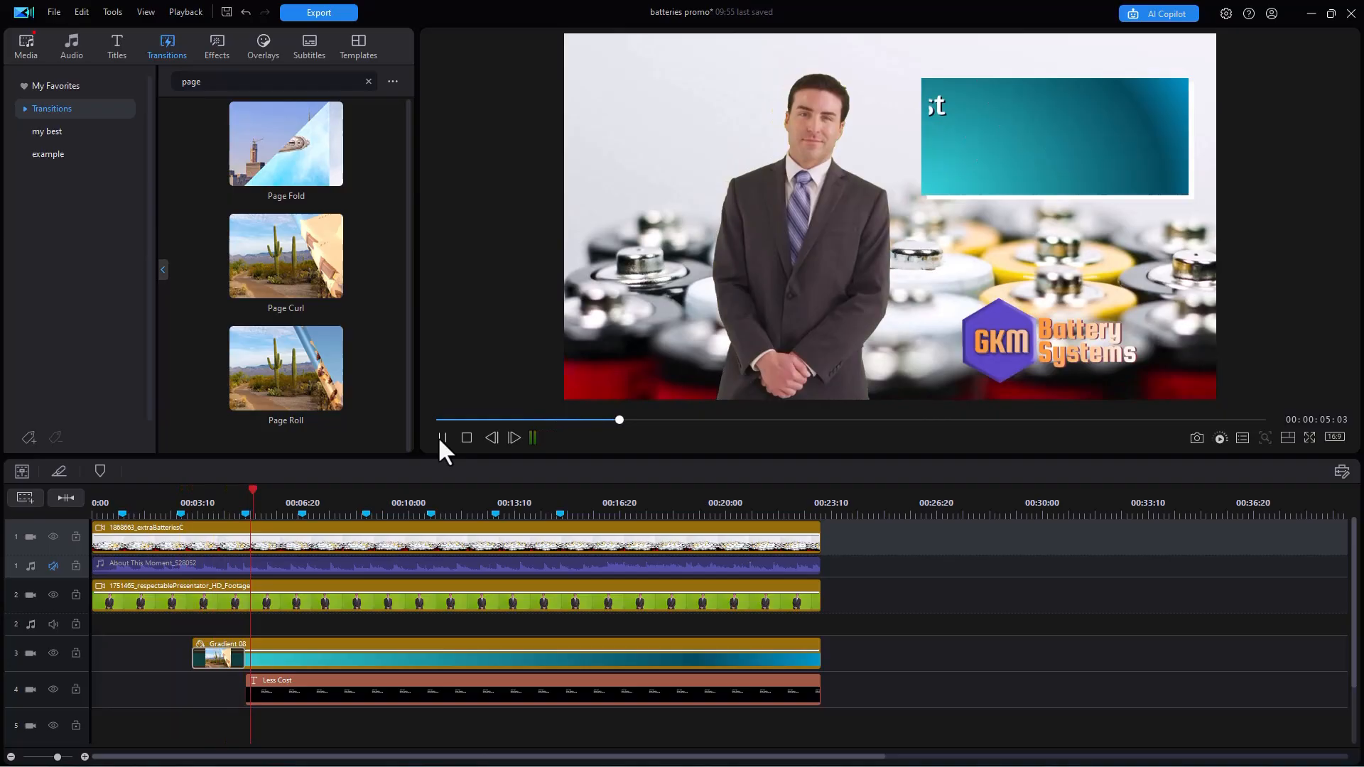
pyautogui.click(440, 438)
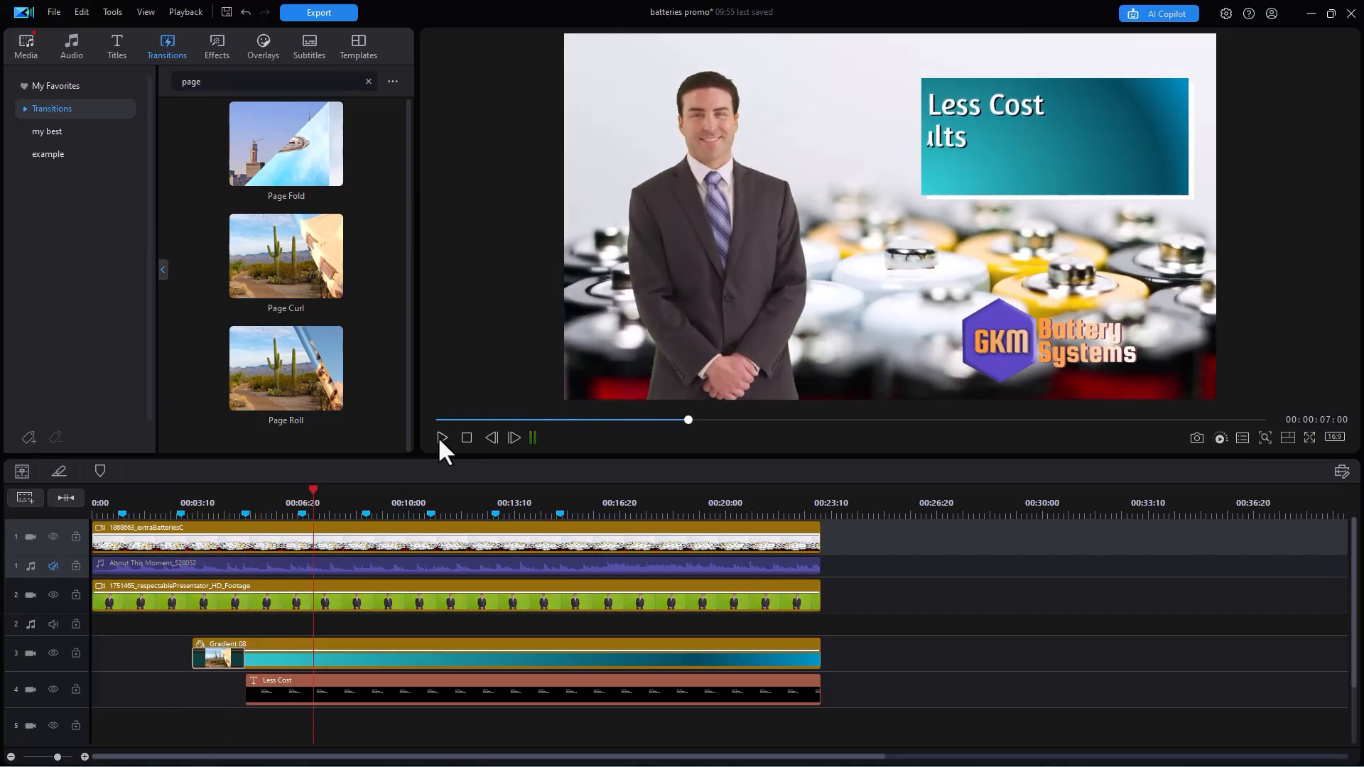
# Step: Replace the Page Curl at the start of the color board with the Page Roll transition and play it back
pyautogui.click(323, 373)
pyautogui.moveTo(240, 633); pyautogui.dragTo(215, 652)
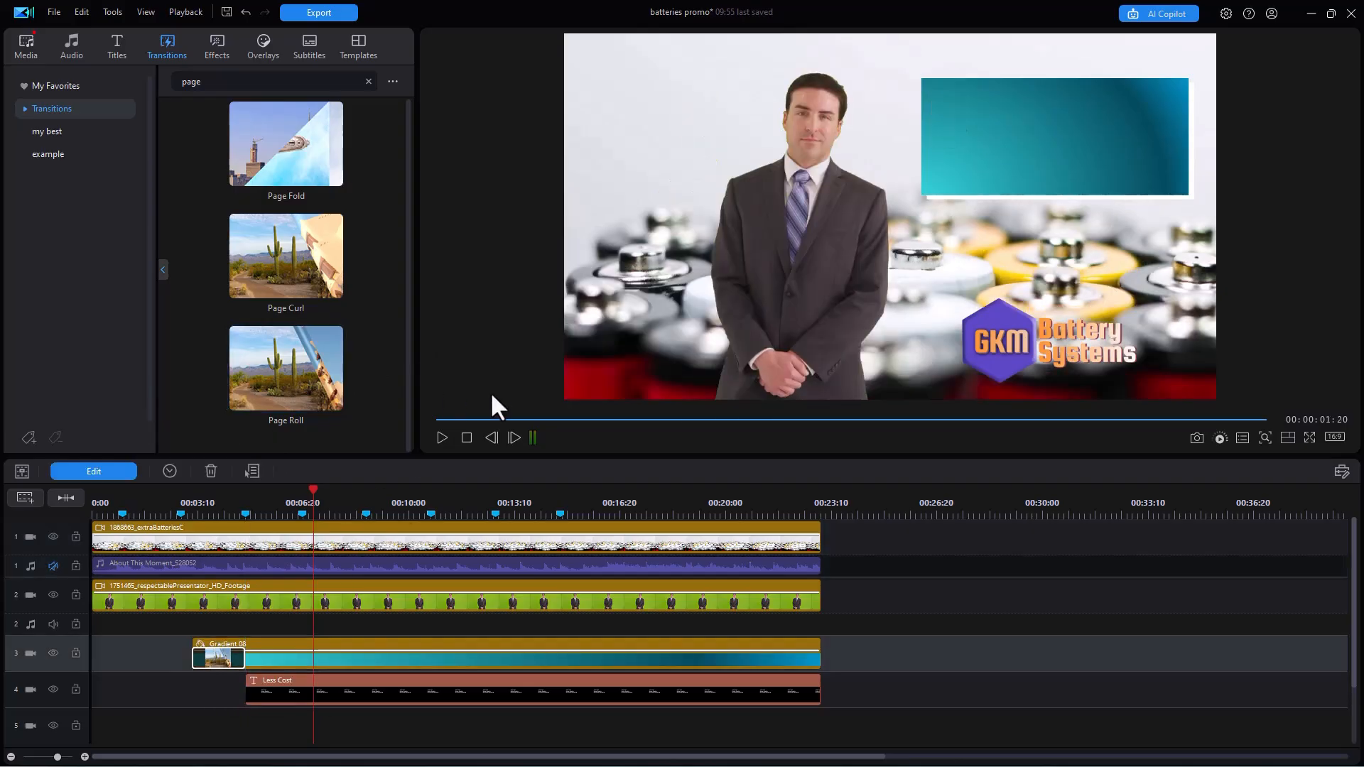
pyautogui.click(188, 513)
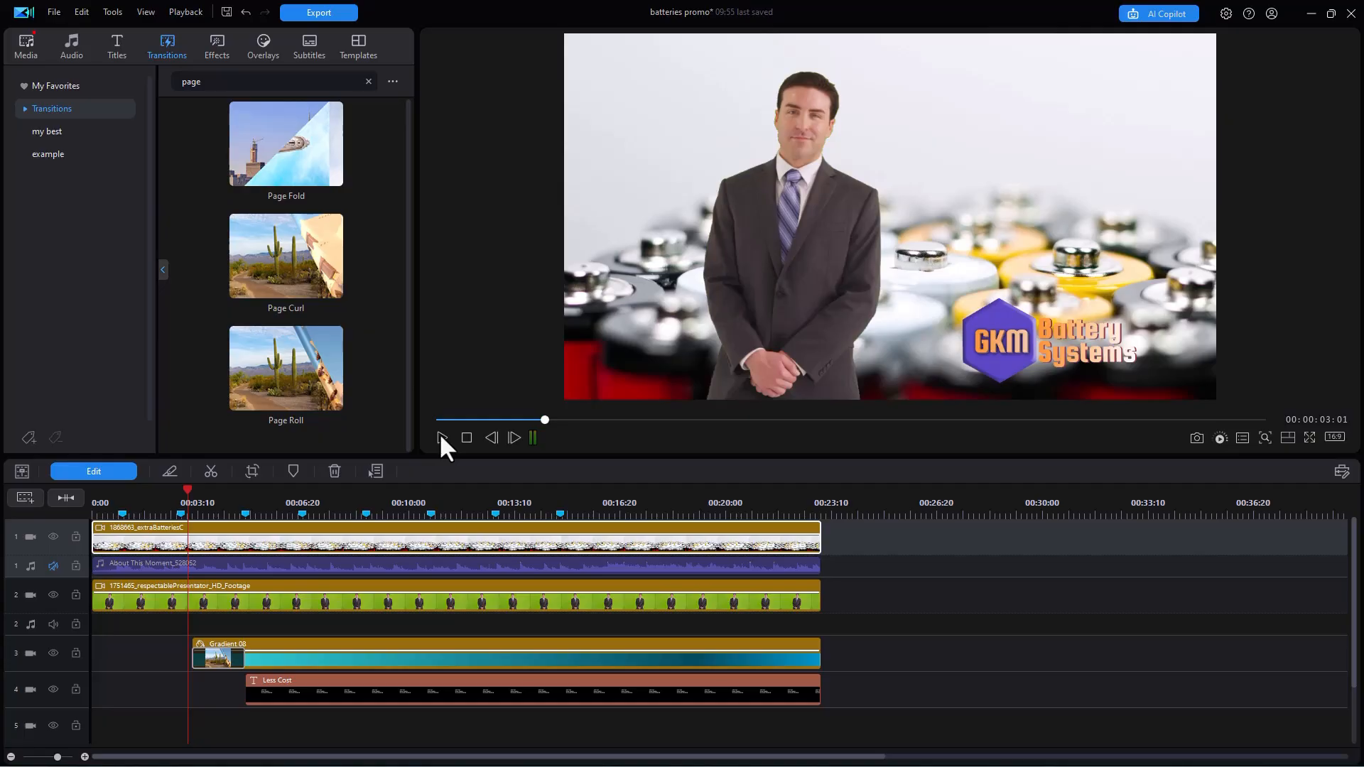
pyautogui.click(441, 437)
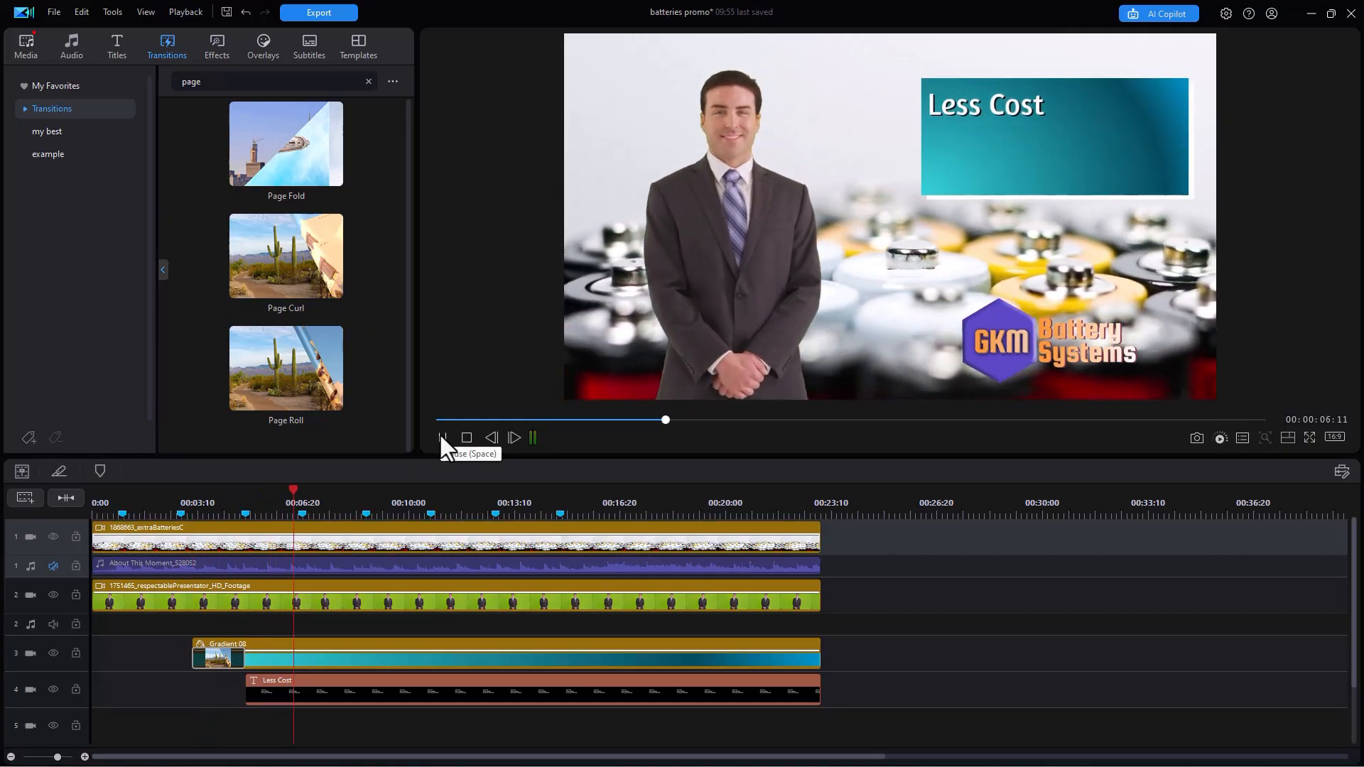
pyautogui.click(440, 437)
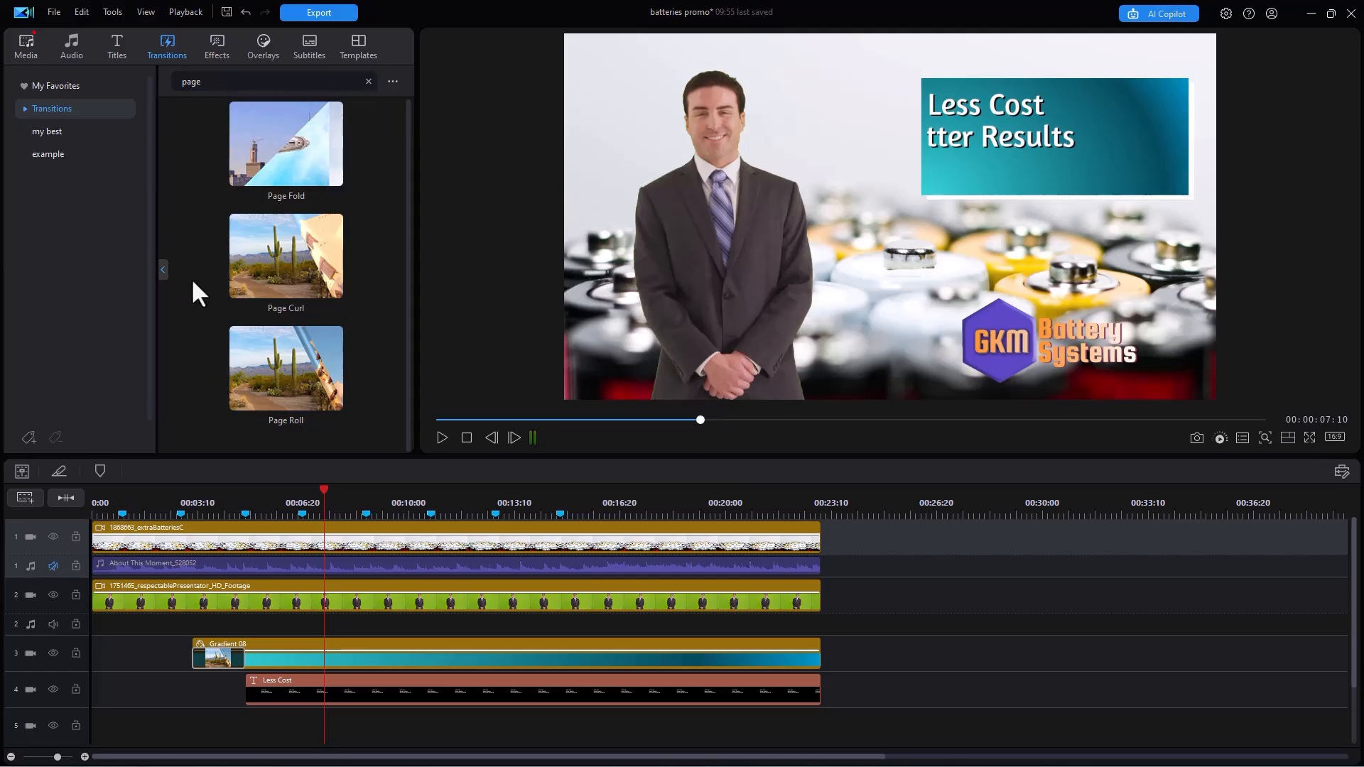
# Step: Add the dark gray Fabric background image to track 5 near the first timeline marker and extend it to the end of the other clips
pyautogui.click(162, 269)
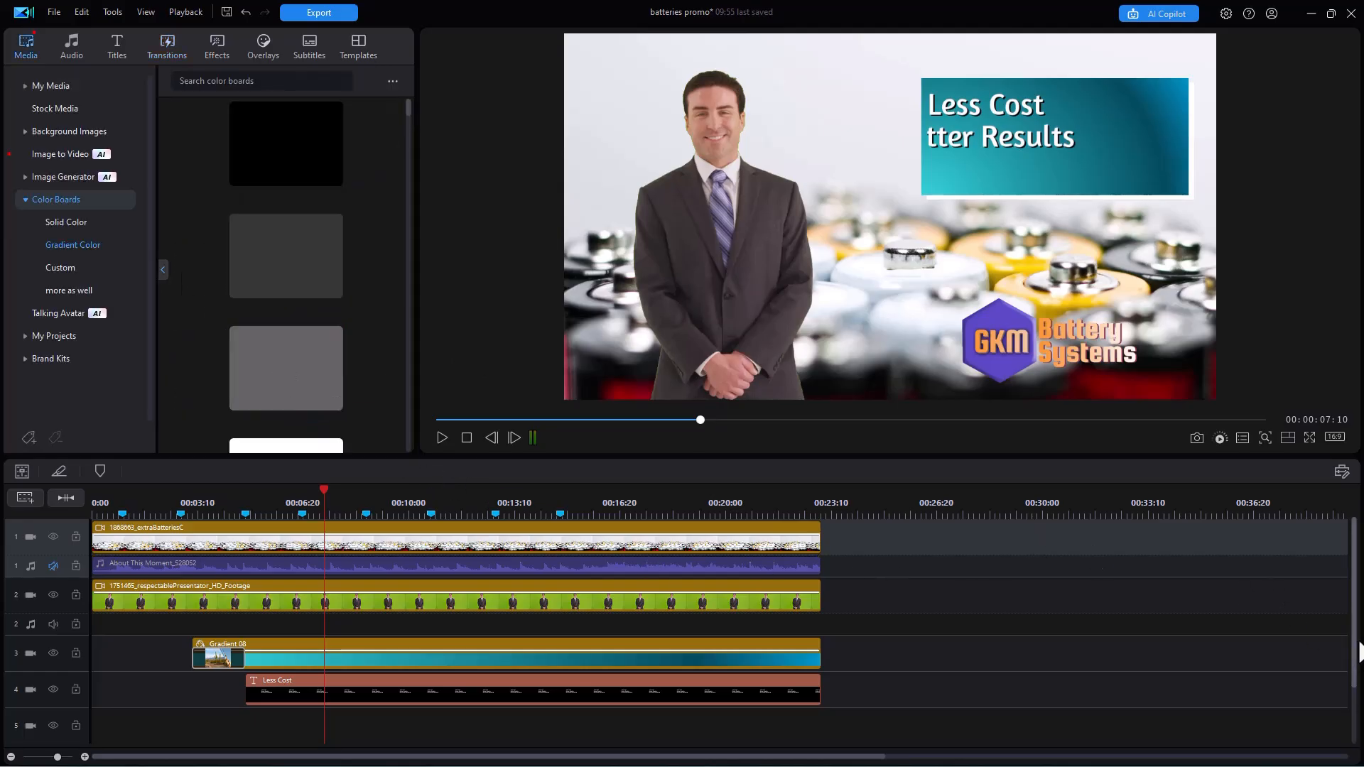
pyautogui.moveTo(1355, 659); pyautogui.dragTo(1348, 706)
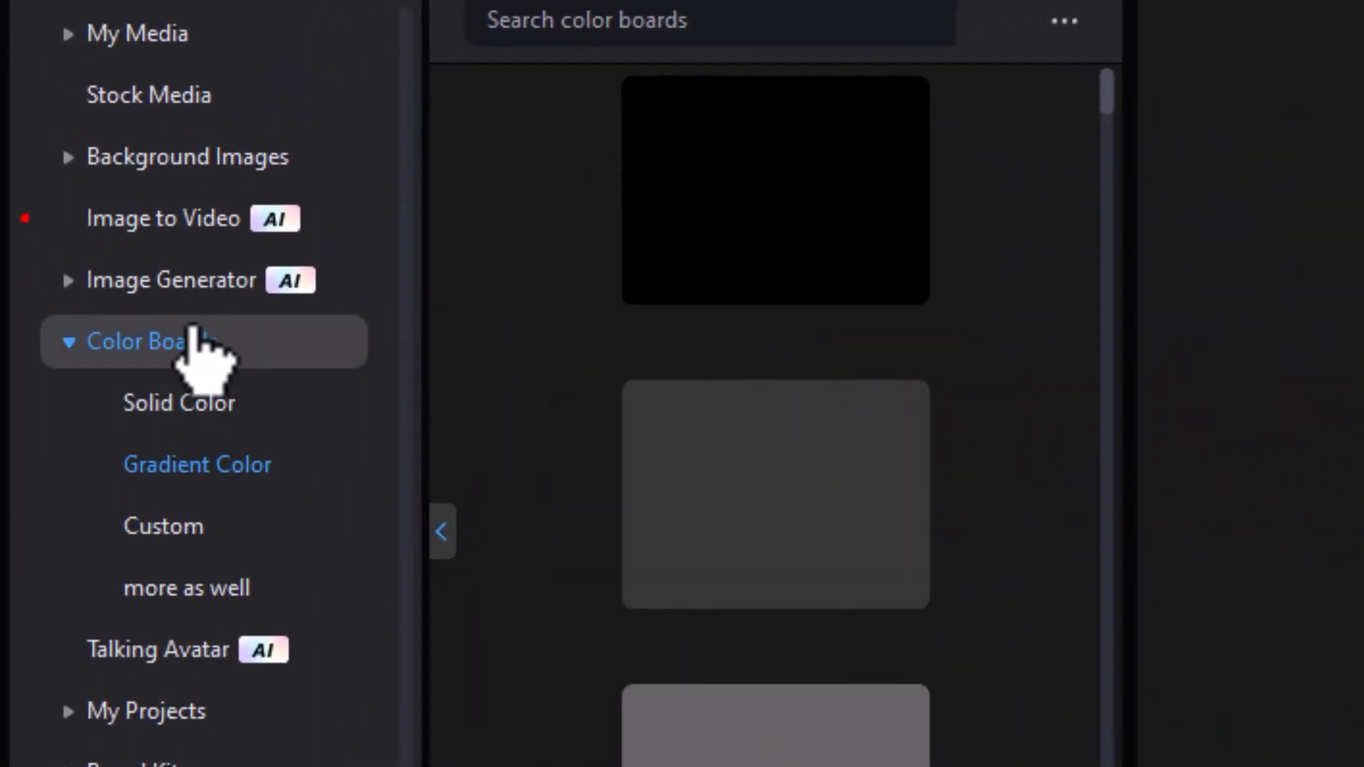
pyautogui.click(71, 160)
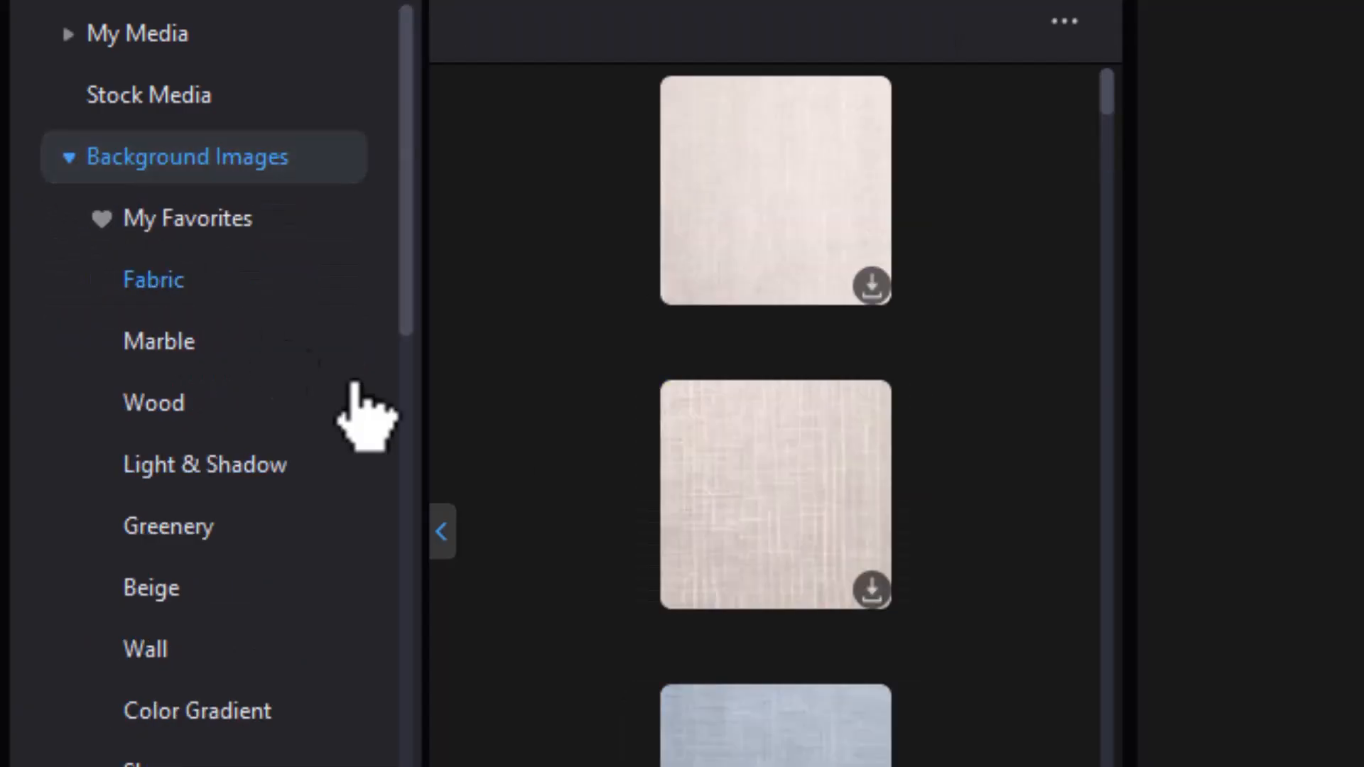
pyautogui.moveTo(1101, 99); pyautogui.dragTo(1111, 133)
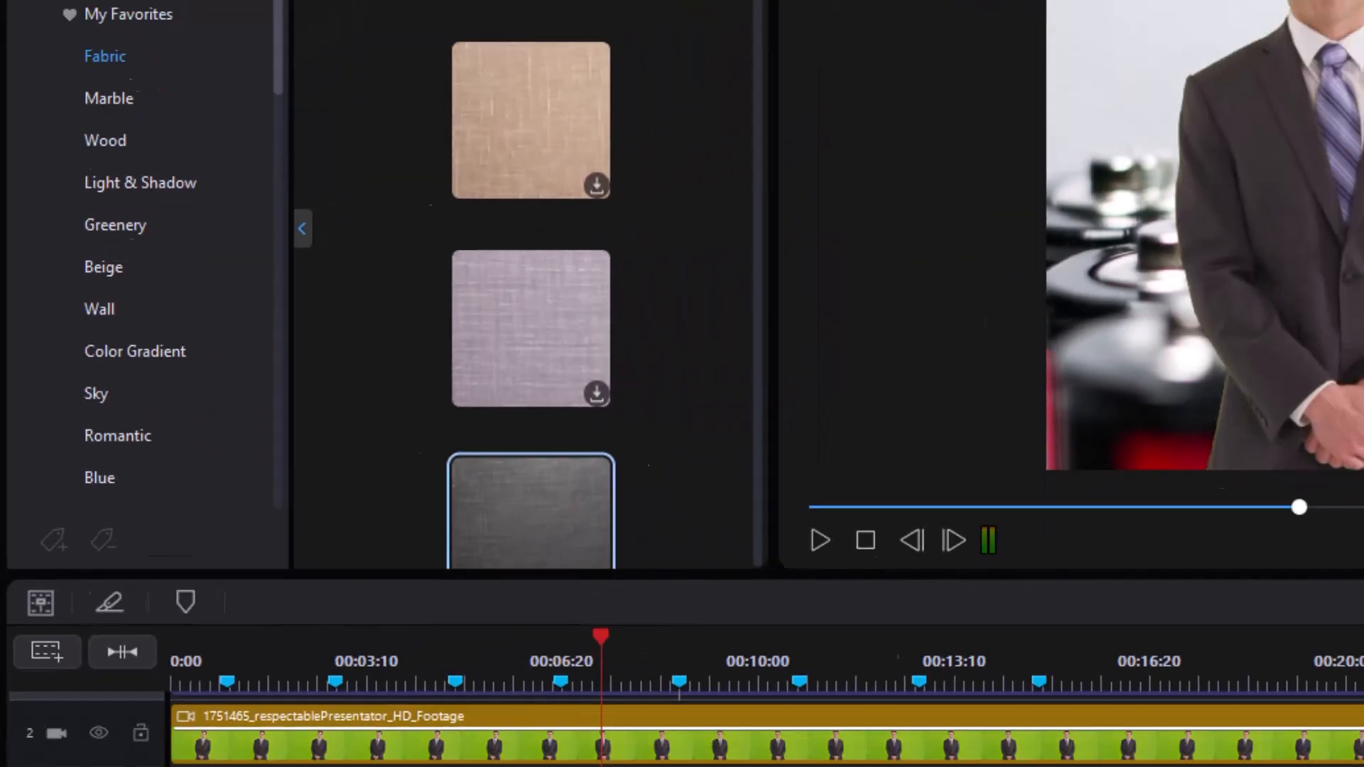
pyautogui.moveTo(801, 624); pyautogui.dragTo(123, 680)
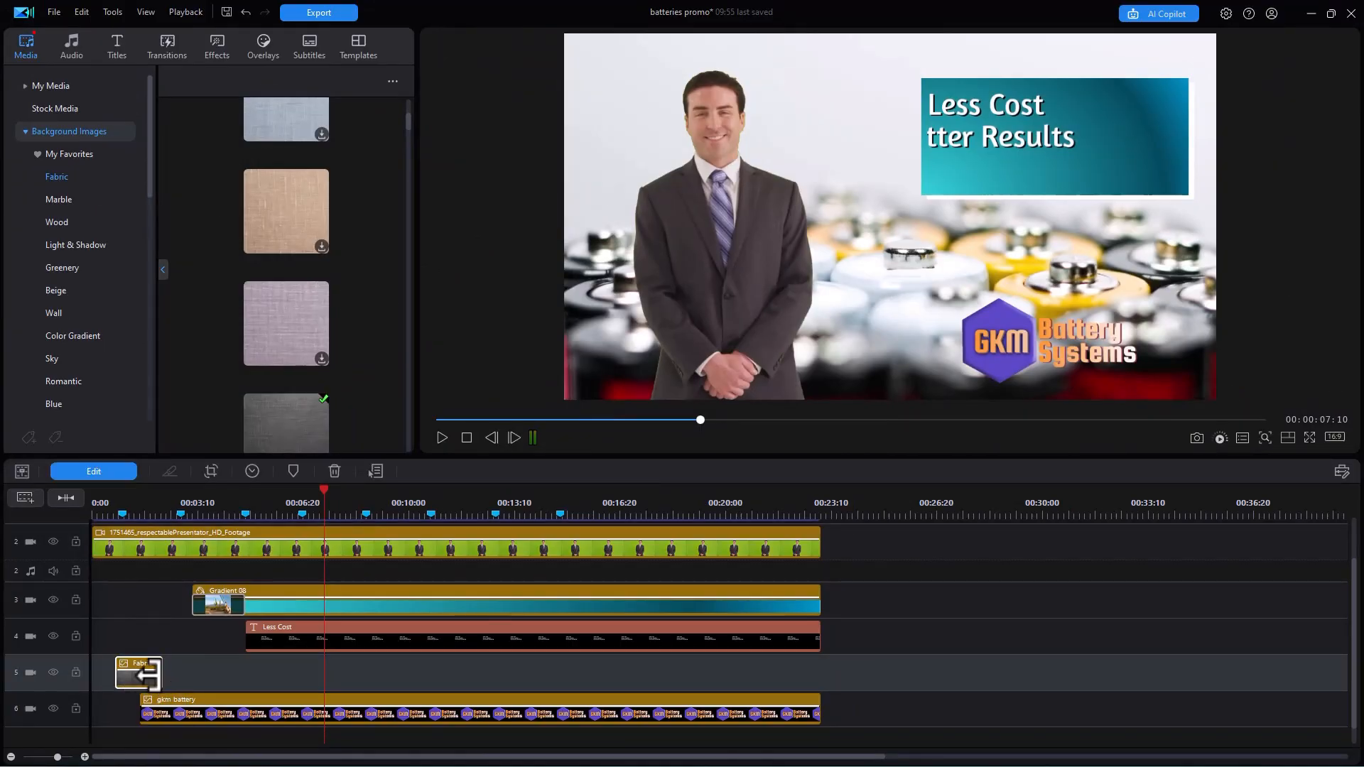
pyautogui.moveTo(327, 672); pyautogui.dragTo(821, 671)
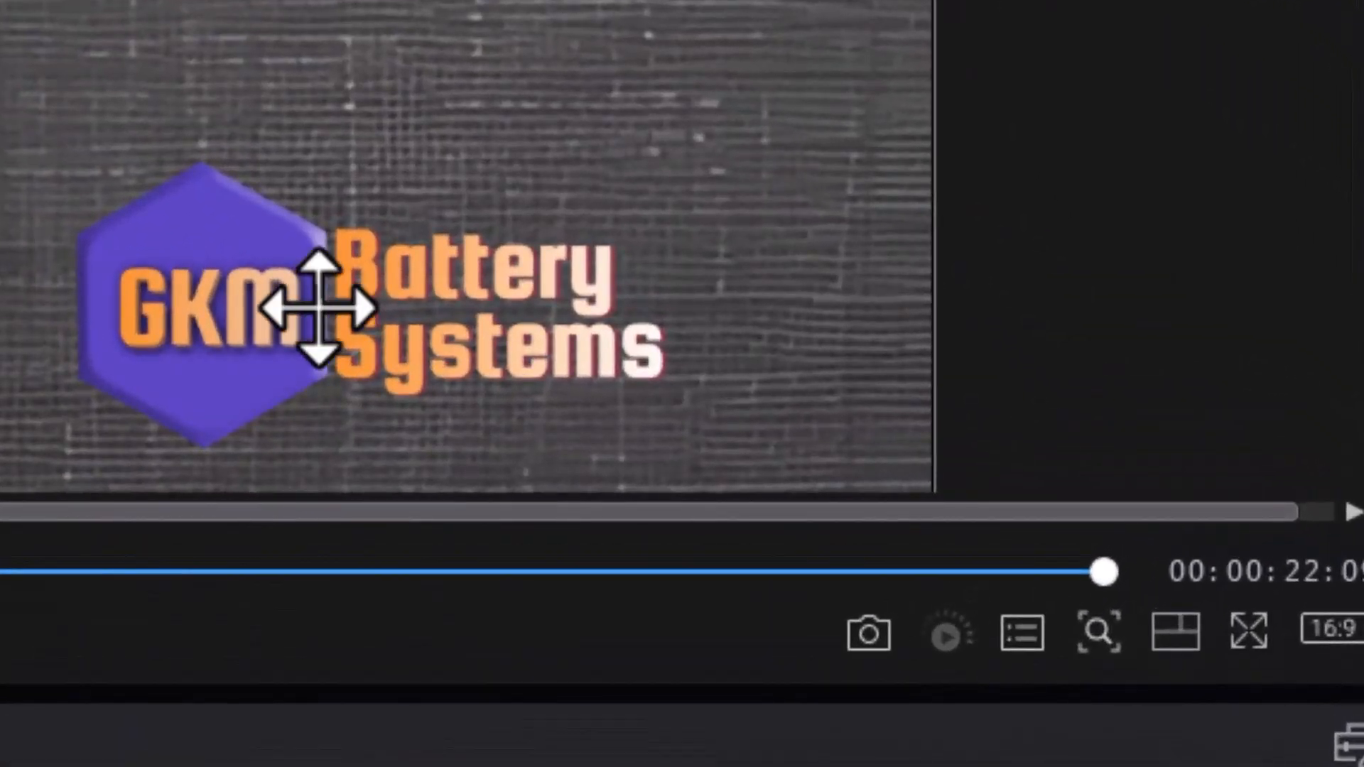
# Step: Set the preview zoom to 25% and resize the fabric image into a small rectangle that closely frames the GKM Battery Systems logo
pyautogui.click(1099, 632)
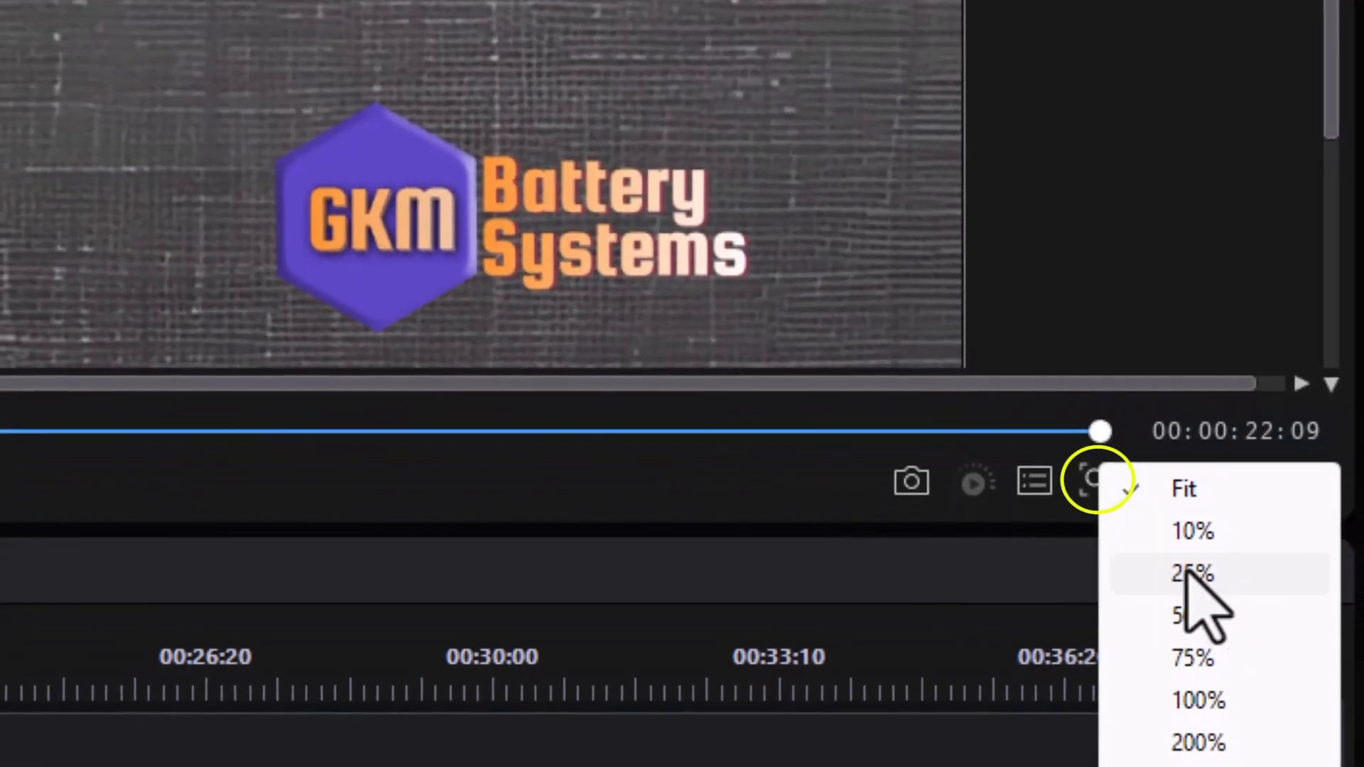
pyautogui.click(1195, 572)
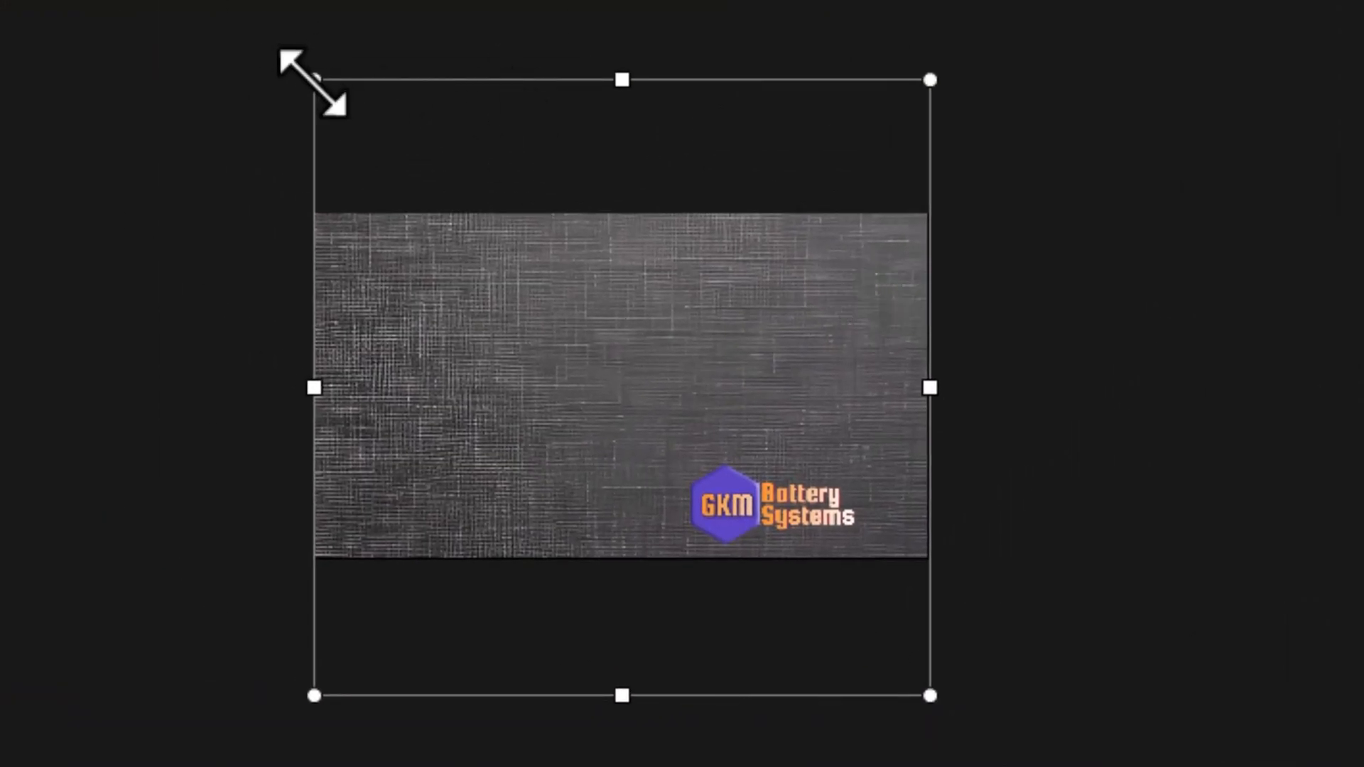
pyautogui.moveTo(313, 77); pyautogui.dragTo(675, 441)
pyautogui.moveTo(801, 696); pyautogui.dragTo(801, 549)
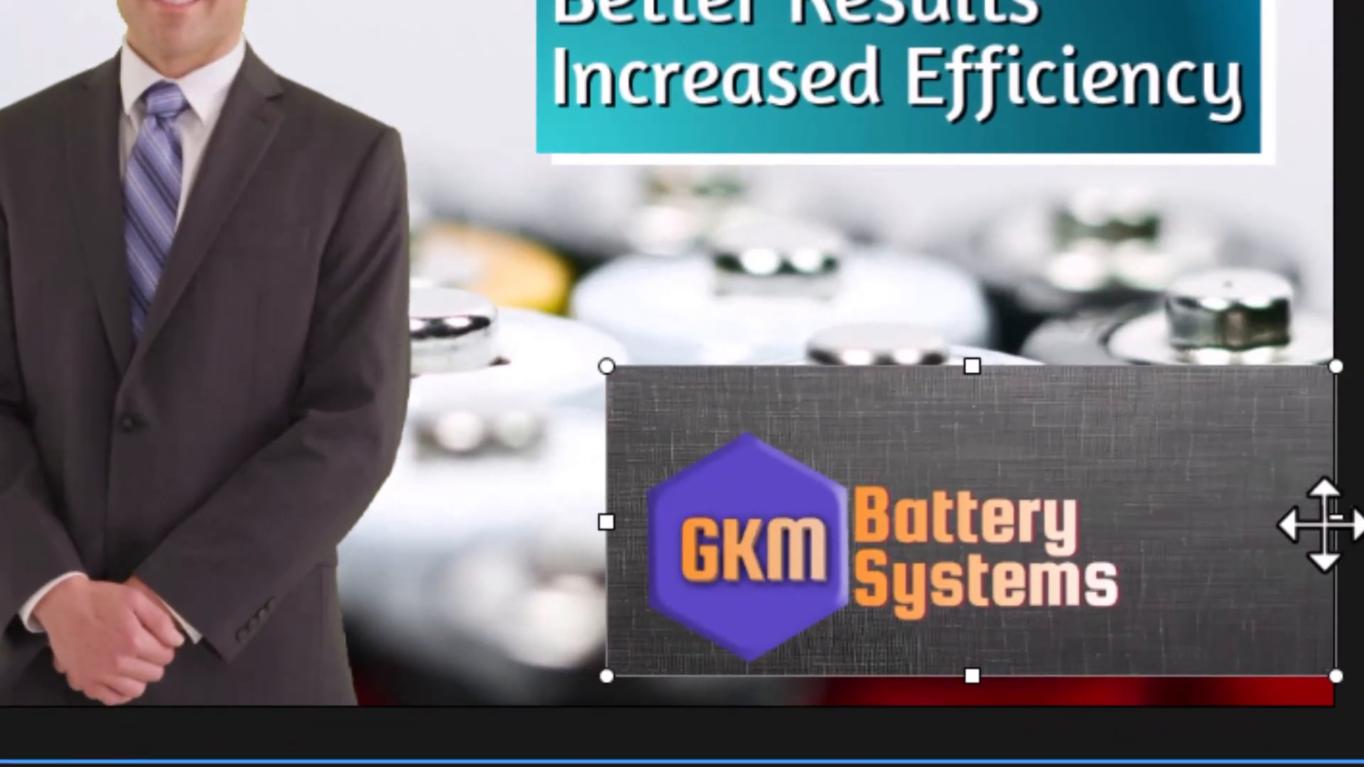
pyautogui.moveTo(1326, 525); pyautogui.dragTo(1150, 522)
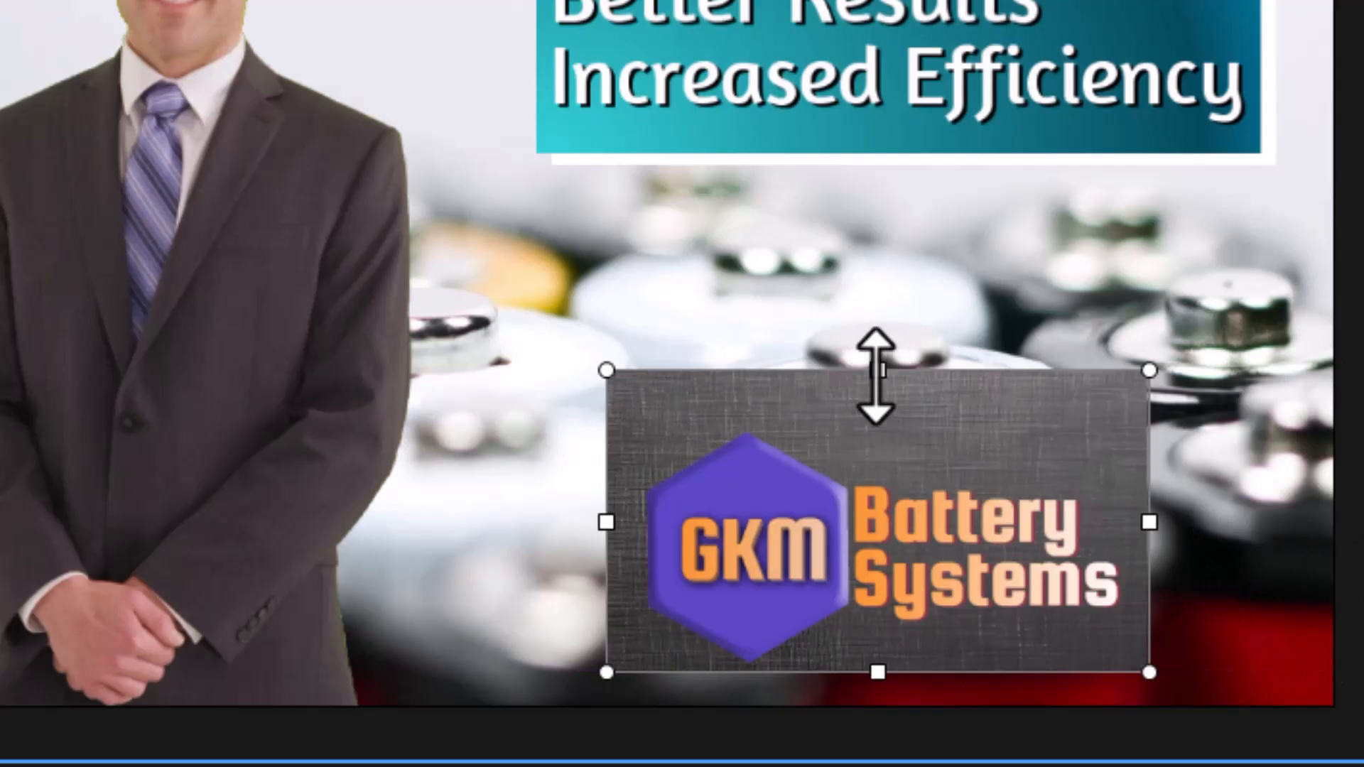
pyautogui.moveTo(877, 369); pyautogui.dragTo(878, 415)
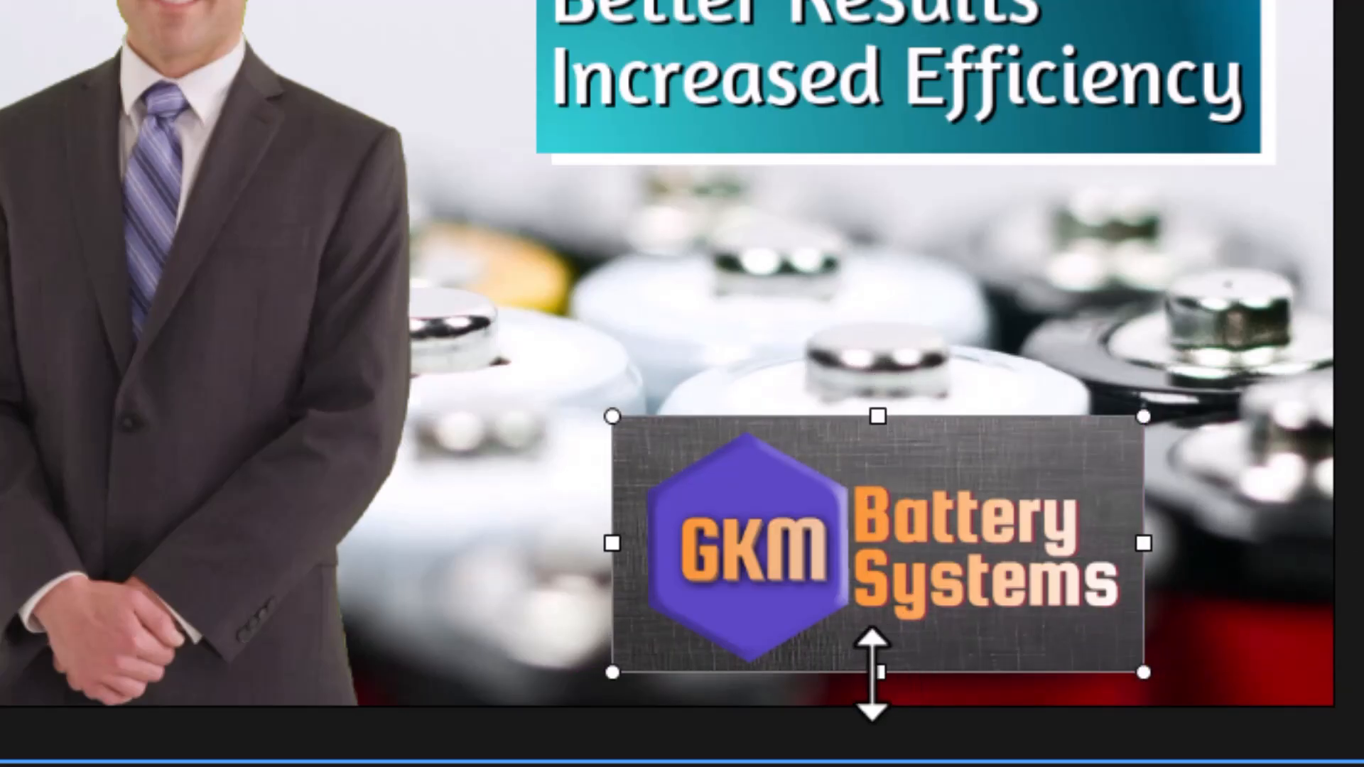
pyautogui.moveTo(874, 671); pyautogui.dragTo(874, 676)
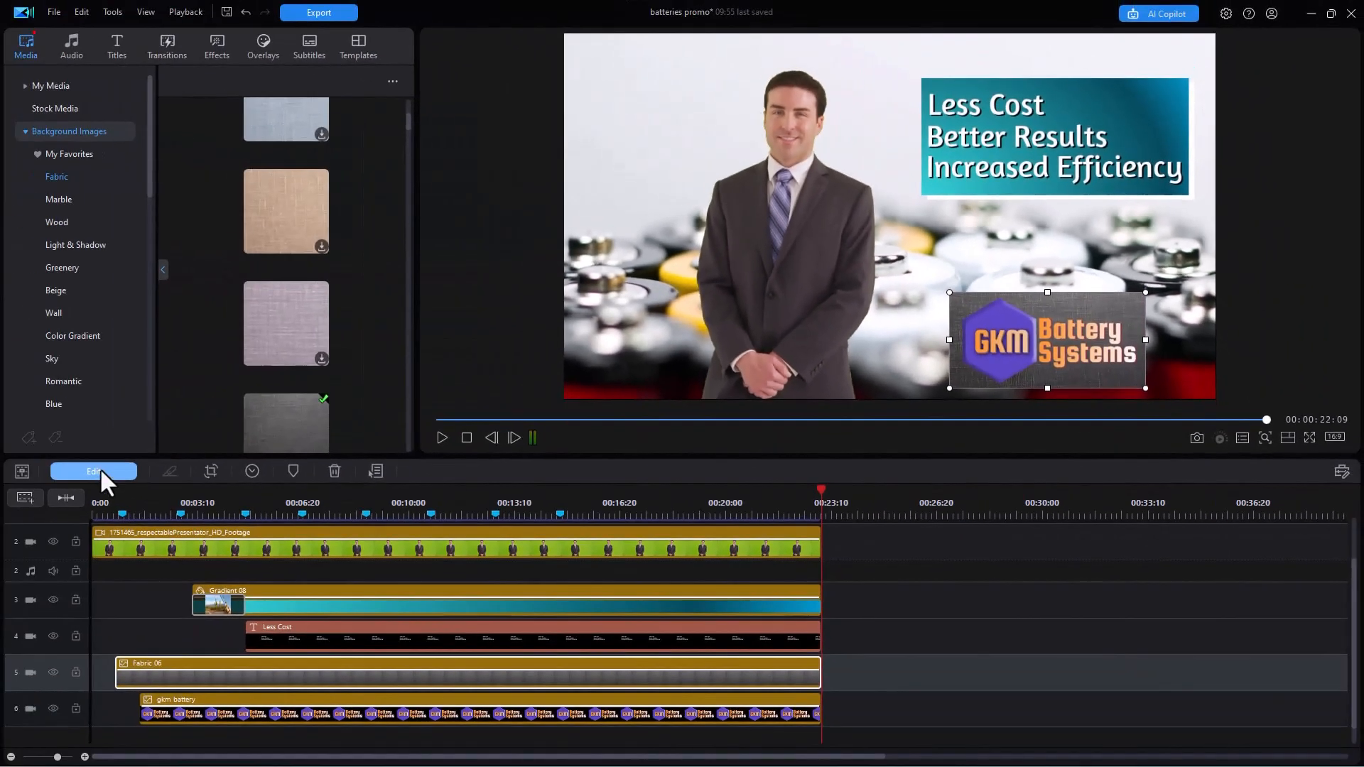
# Step: Reduce the fabric image's opacity to slightly more than half so the batteries show through behind the logo
pyautogui.click(100, 468)
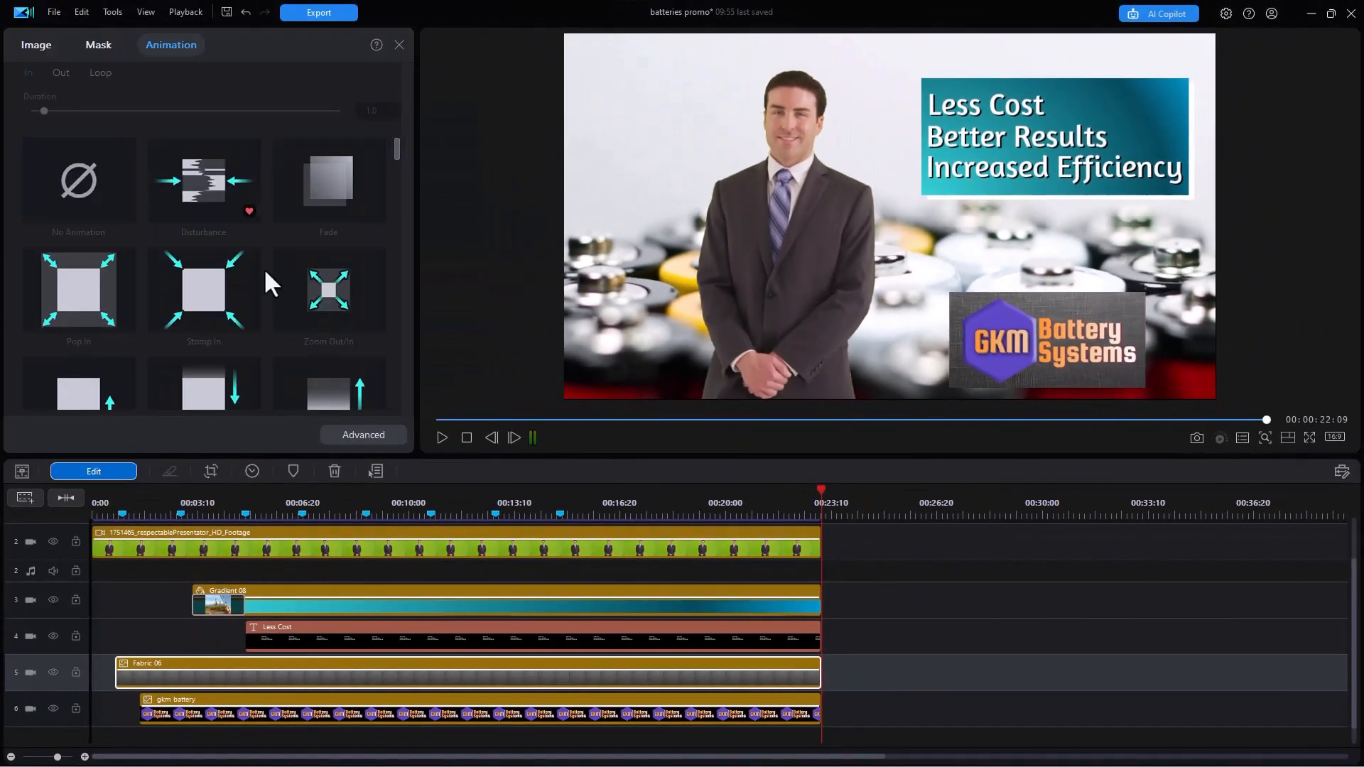
pyautogui.click(34, 43)
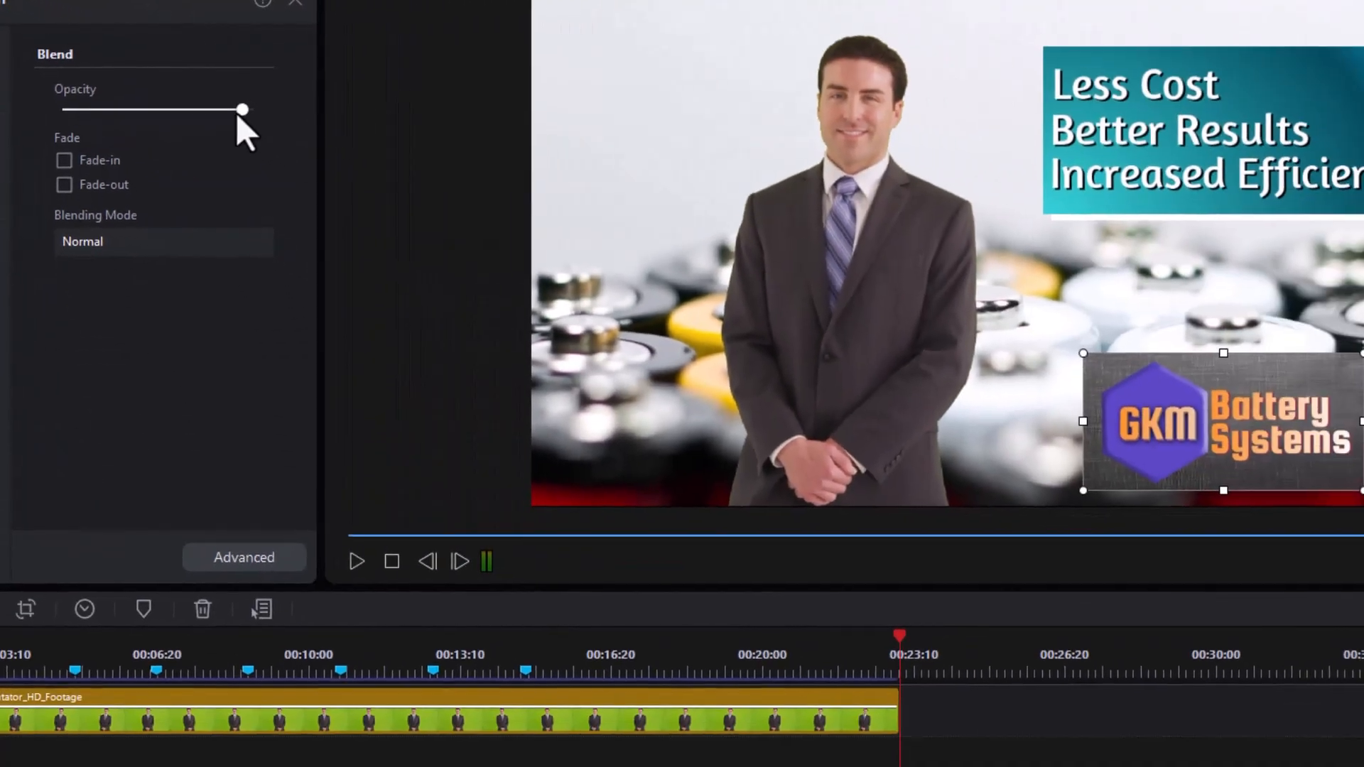
pyautogui.moveTo(237, 113); pyautogui.dragTo(164, 114)
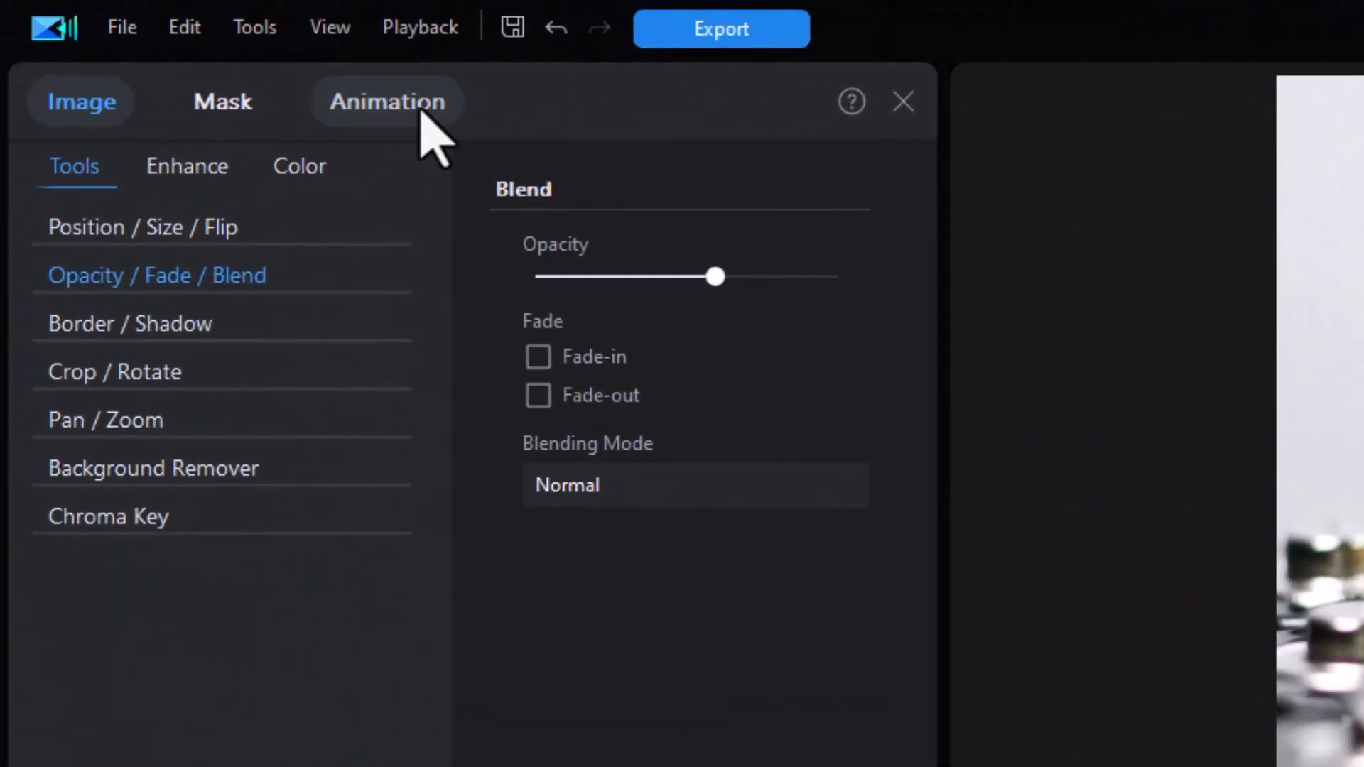
# Step: Apply the Flying Trigons entrance animation to the fabric image on track 5 and preview it from 00:00:16
pyautogui.click(420, 112)
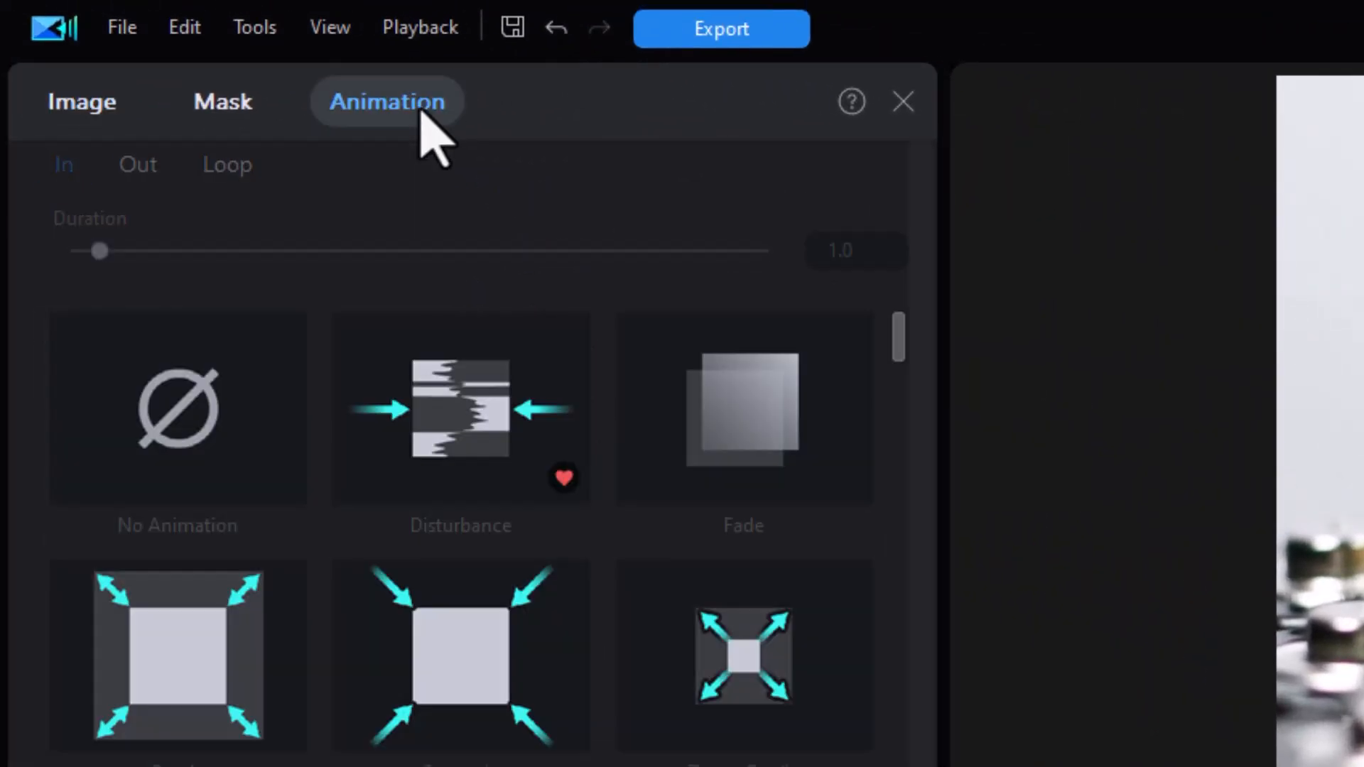
pyautogui.moveTo(894, 345); pyautogui.dragTo(911, 764)
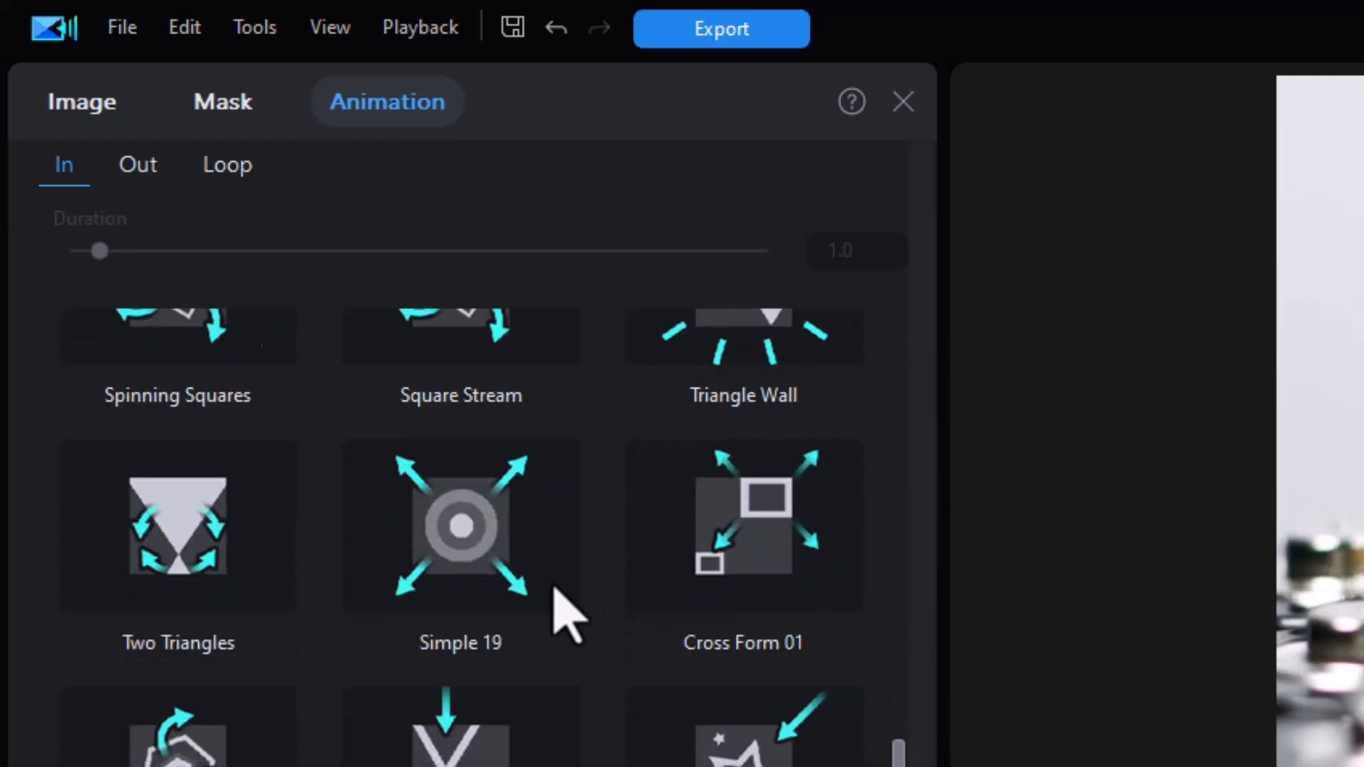
pyautogui.scroll(6, 554, 589)
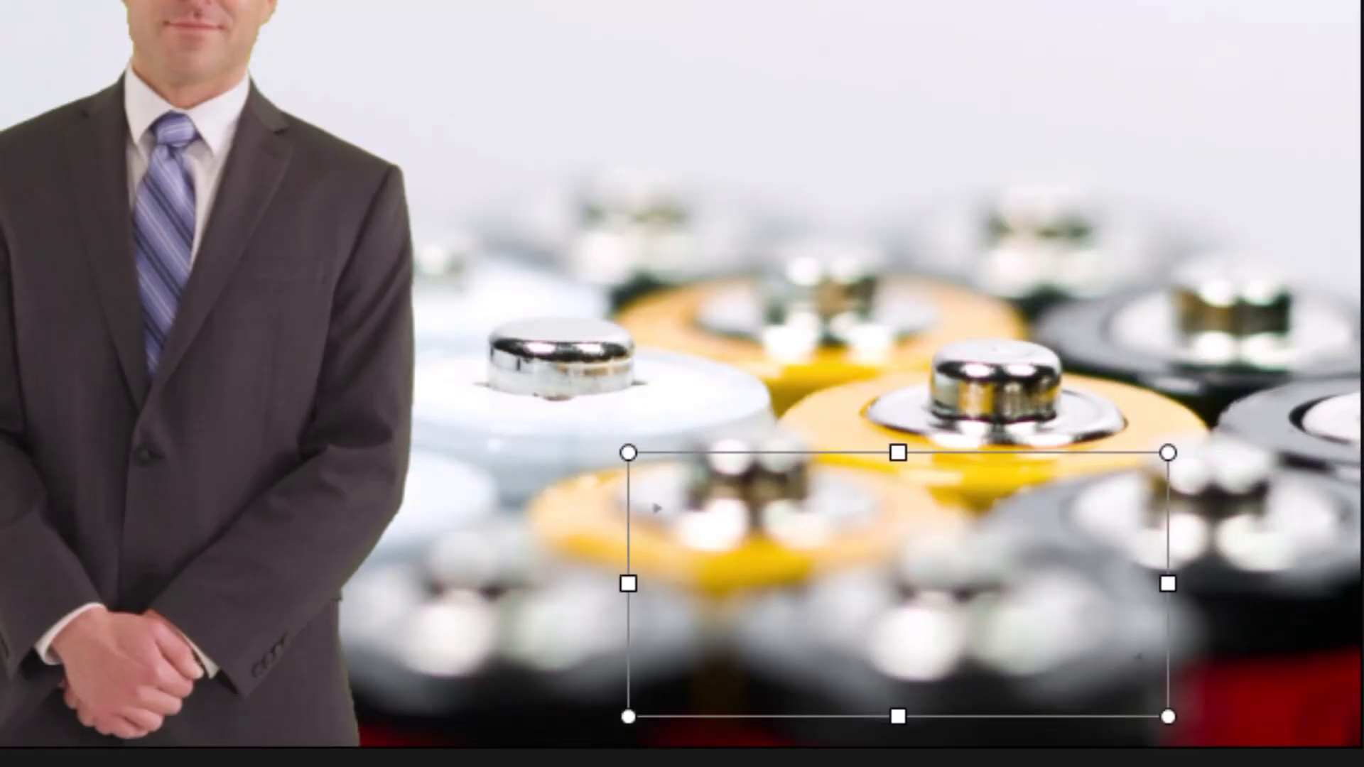
pyautogui.press('space')
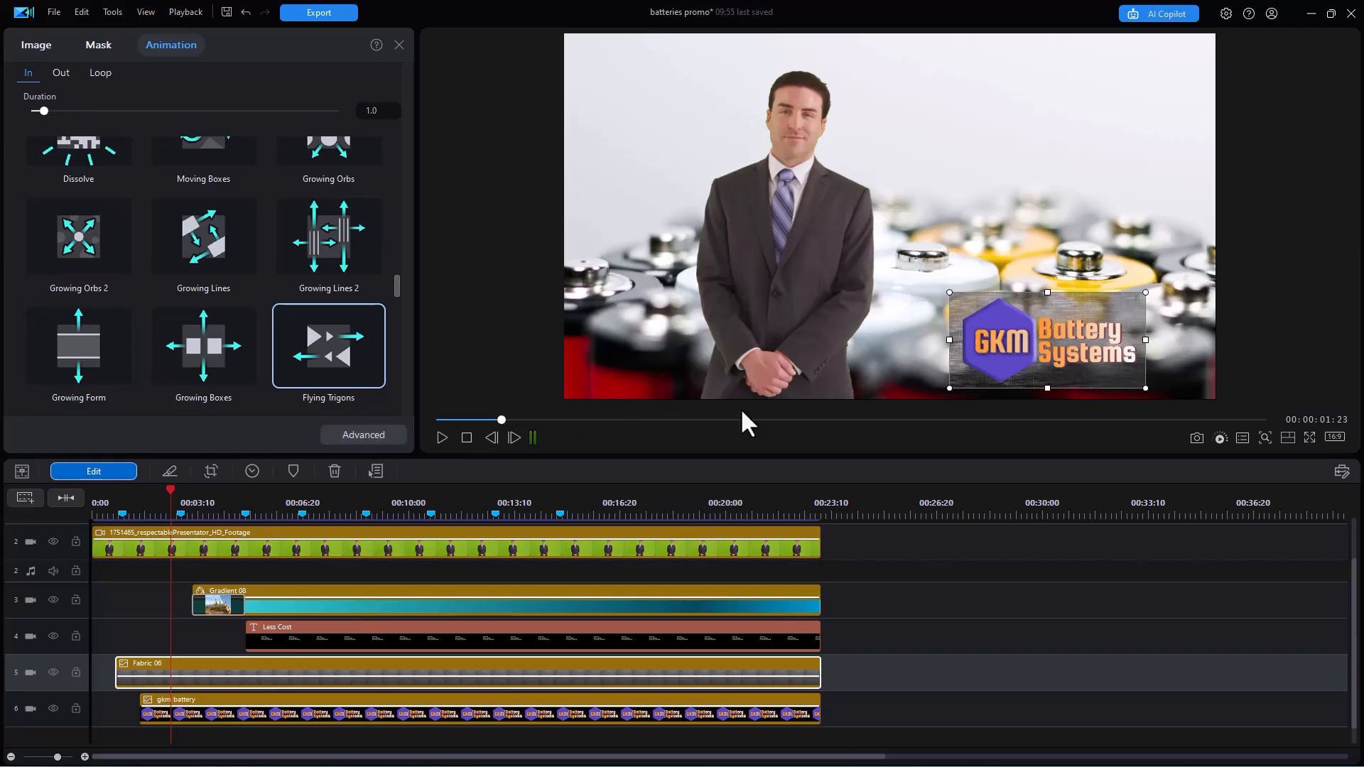
pyautogui.click(108, 501)
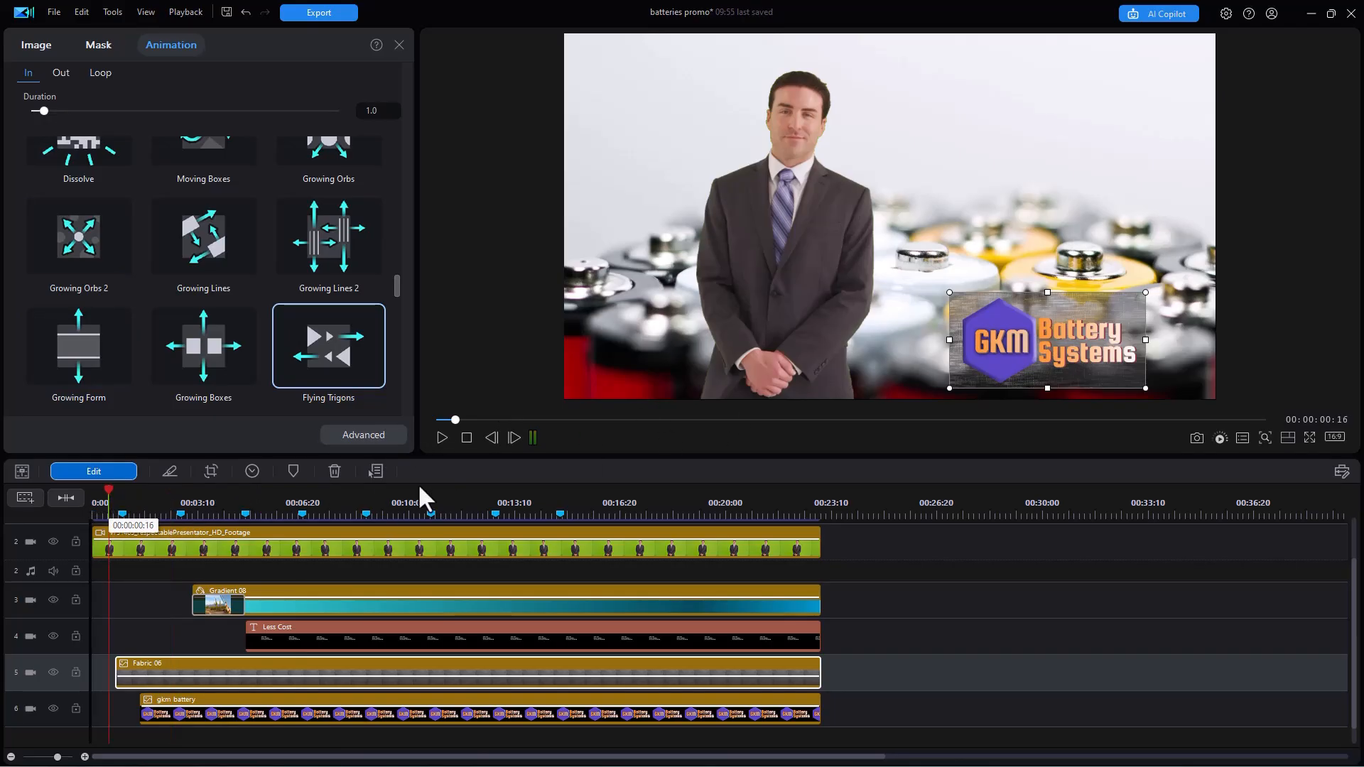
pyautogui.click(441, 437)
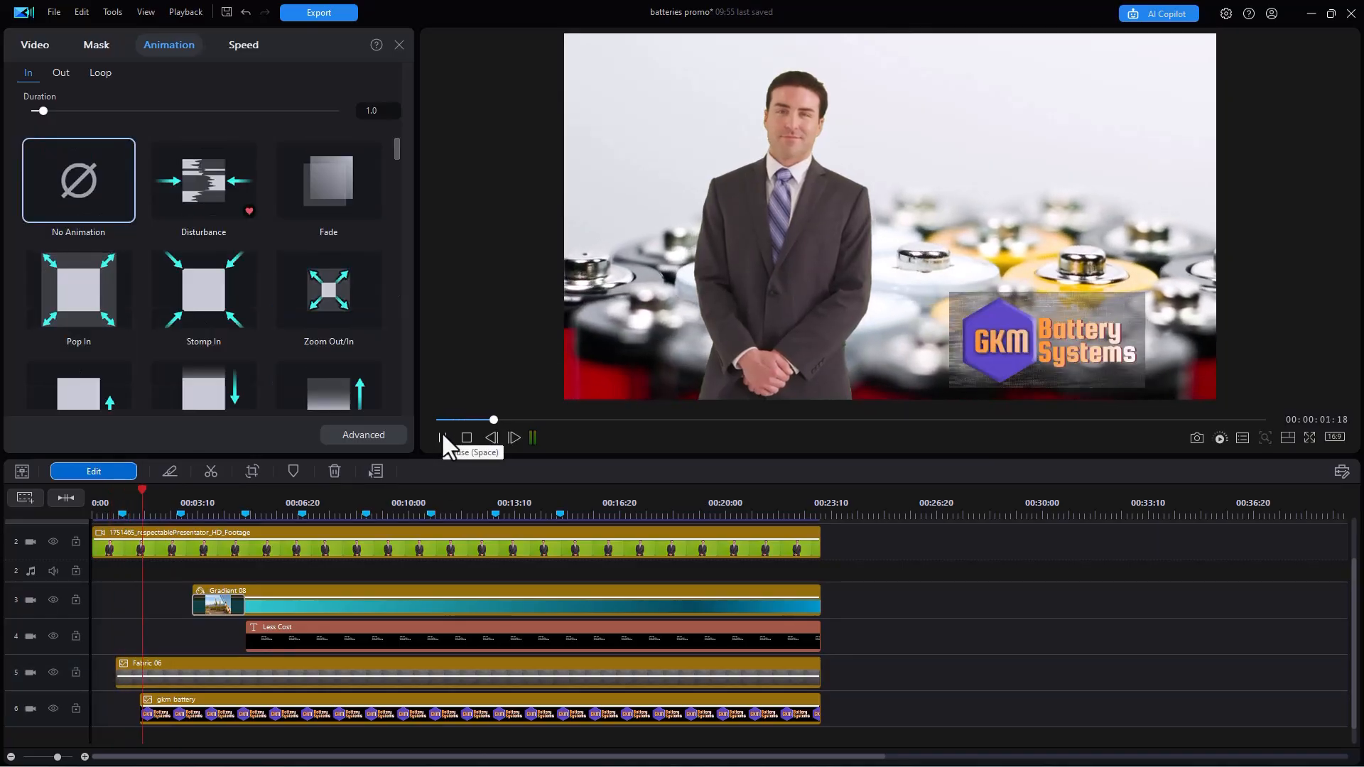